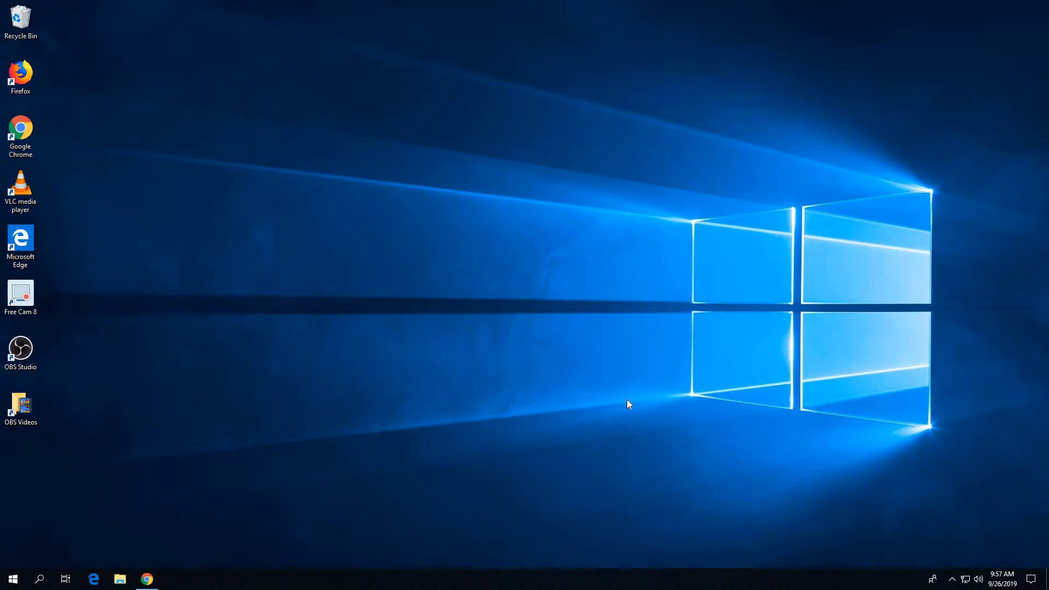
Step: Launch Excel with a new blank workbook in a maximized window
{"action": "left_click", "coordinate": [13, 582]}
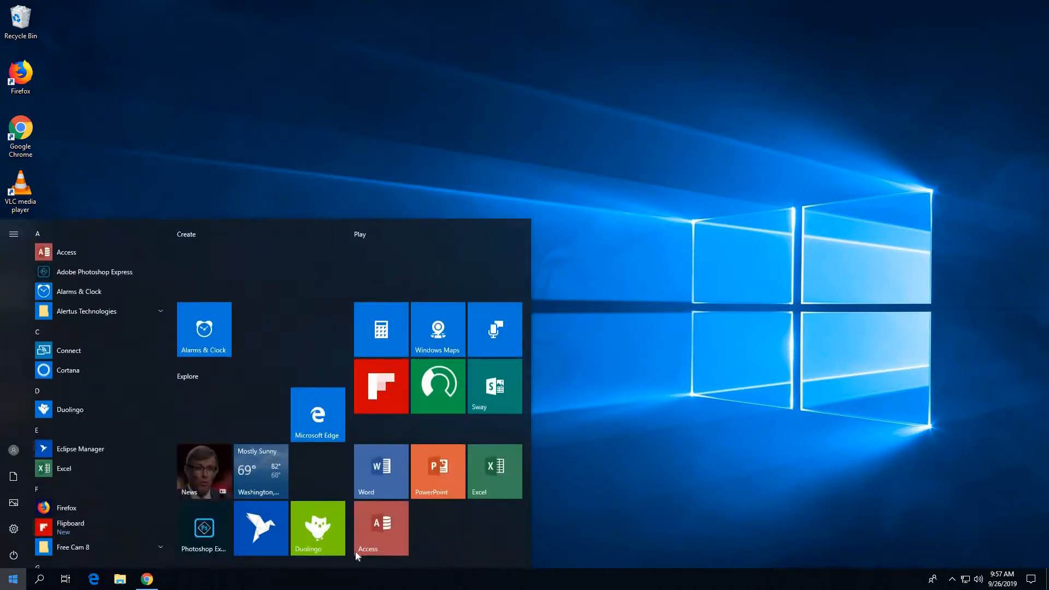
{"action": "left_click", "coordinate": [494, 469]}
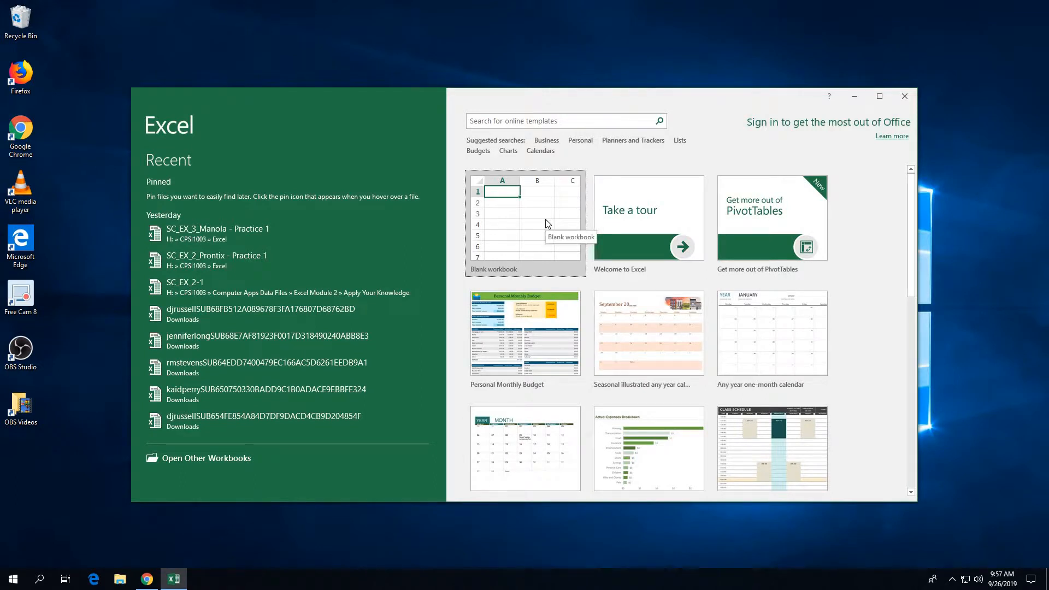
{"action": "left_click", "coordinate": [547, 223]}
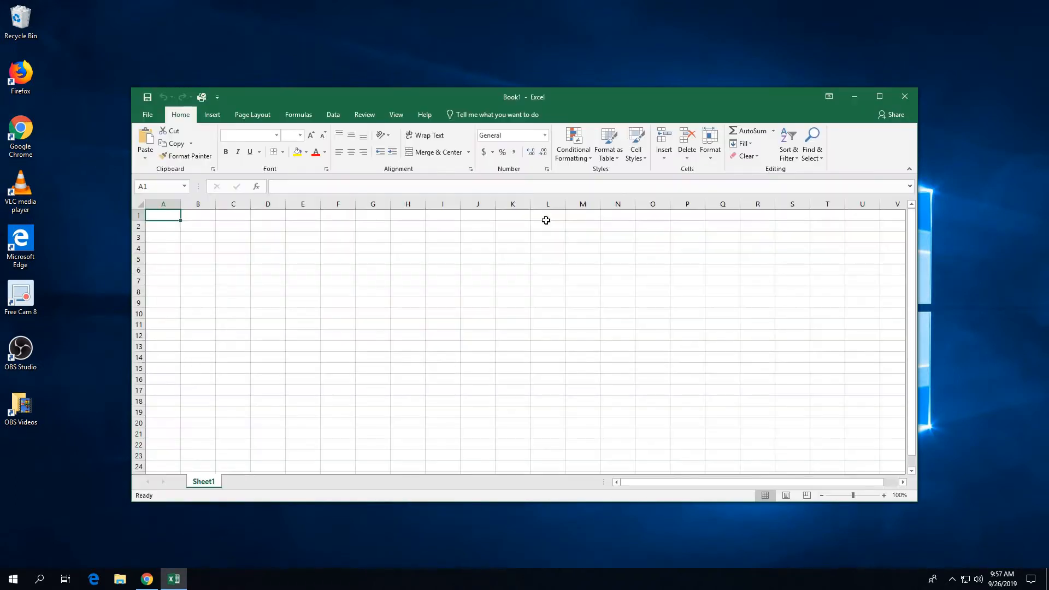
{"action": "left_click", "coordinate": [881, 97]}
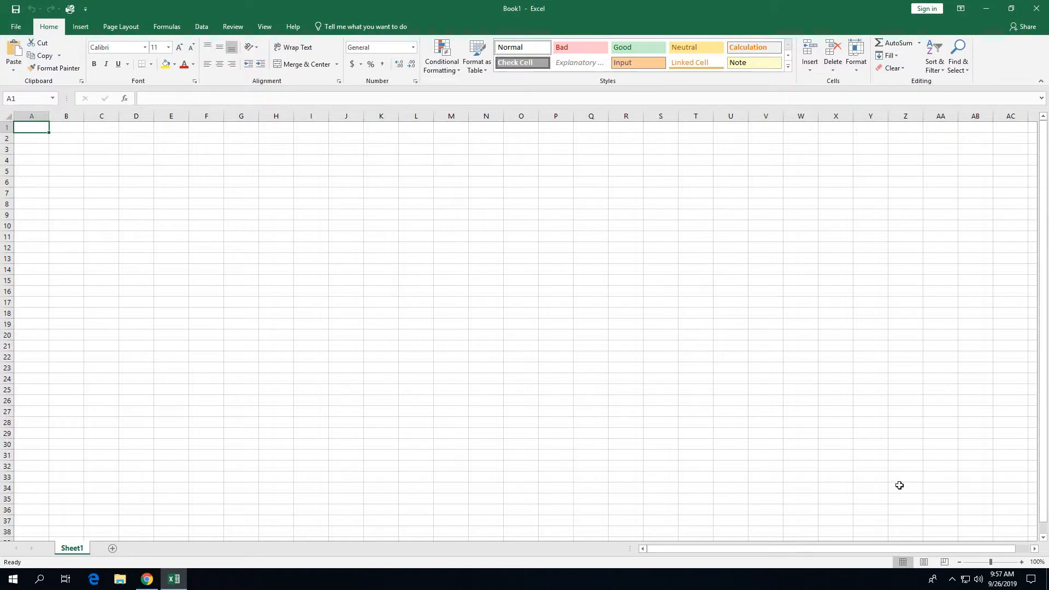
Step: Zoom the worksheet in to 150%
{"action": "left_click", "coordinate": [1021, 563]}
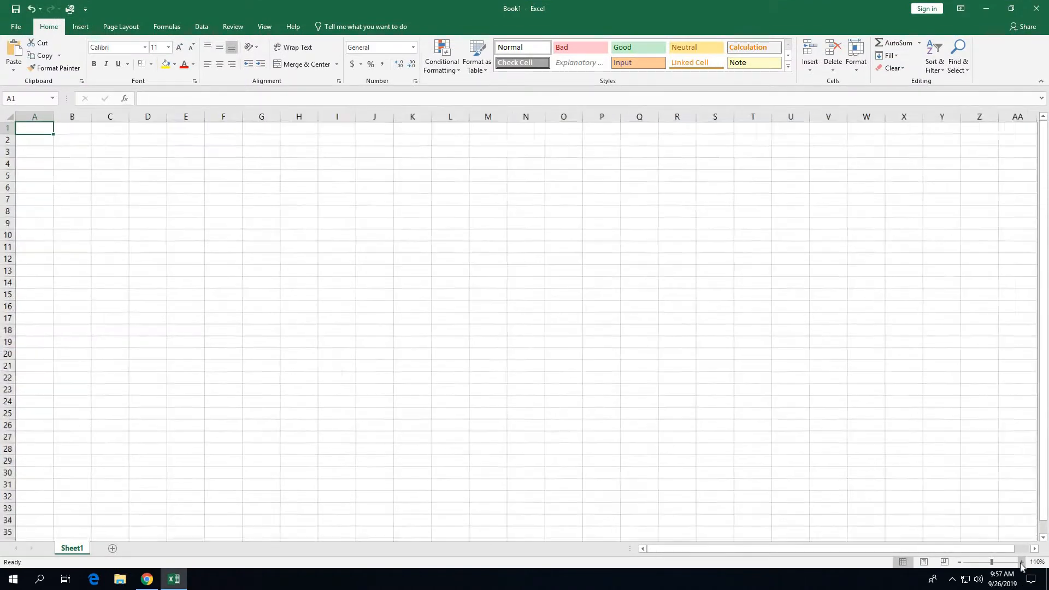
{"action": "left_click", "coordinate": [1021, 563]}
{"action": "left_click", "coordinate": [1021, 563]}
{"action": "left_click", "coordinate": [1022, 563]}
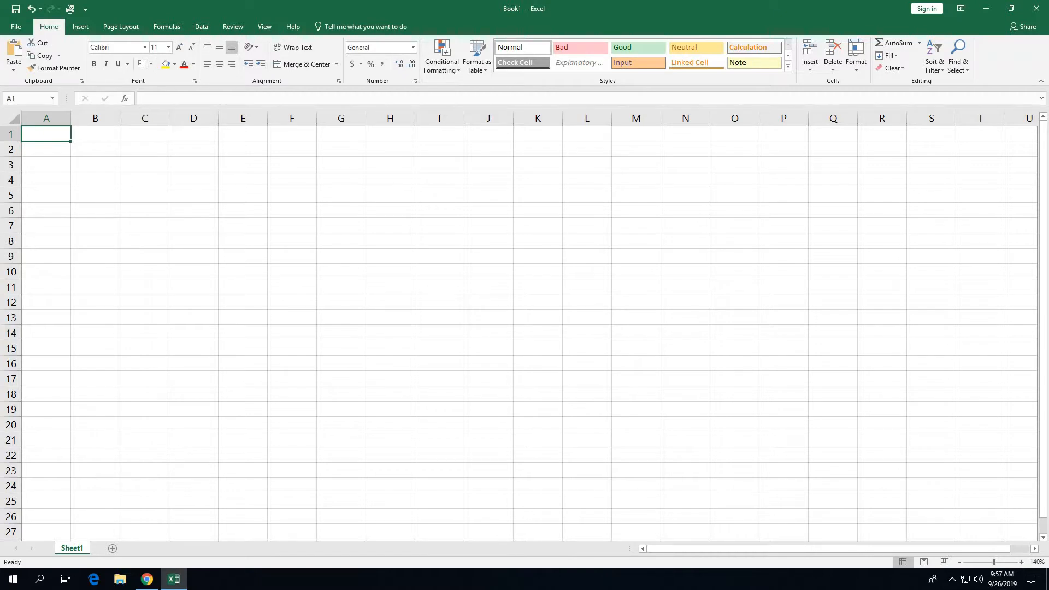
{"action": "left_click", "coordinate": [1021, 563]}
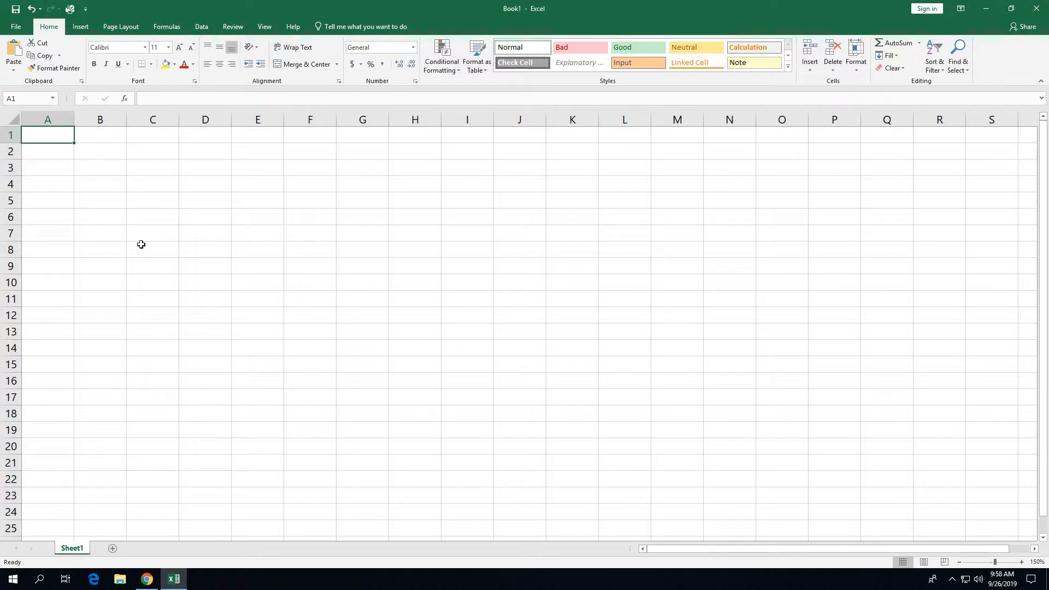
Step: Enter 'Klapore Engineering' in A1 and 'Salary Report' in A2
{"action": "type", "text": "Kla"}
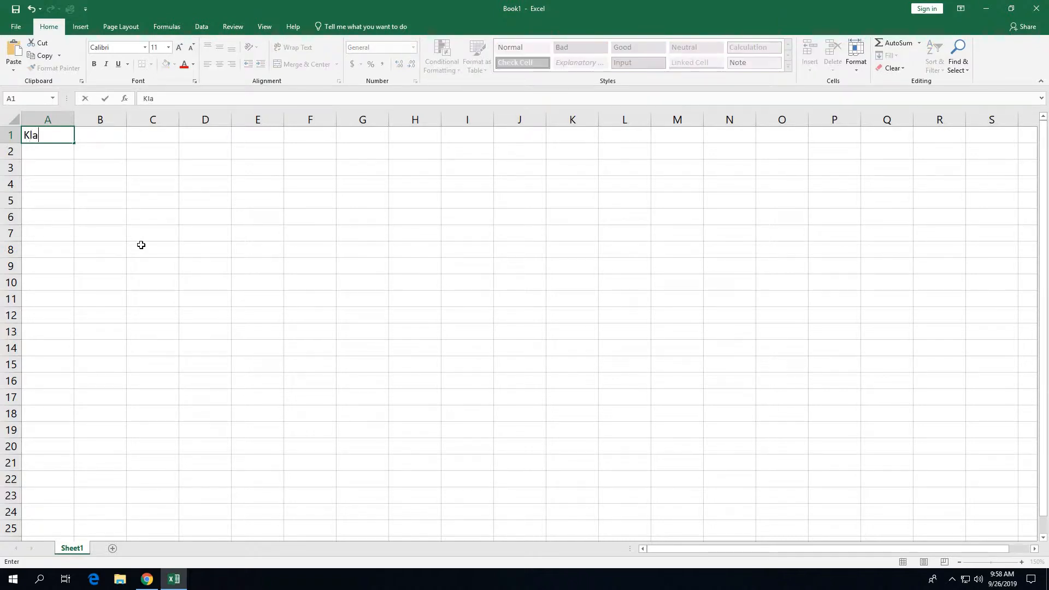
{"action": "type", "text": "pore Engineering"}
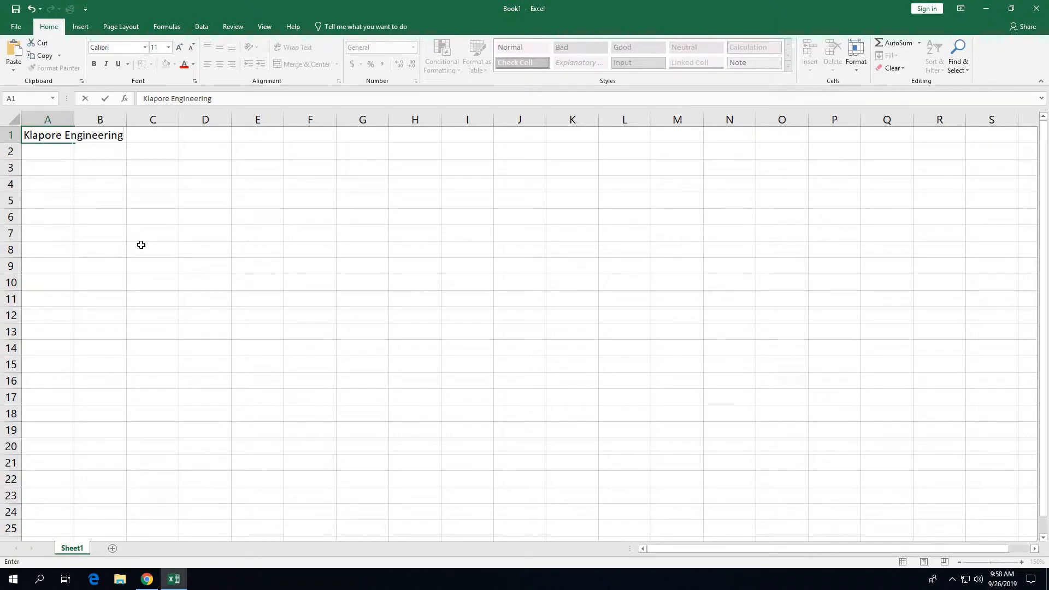
{"action": "key", "text": "Return"}
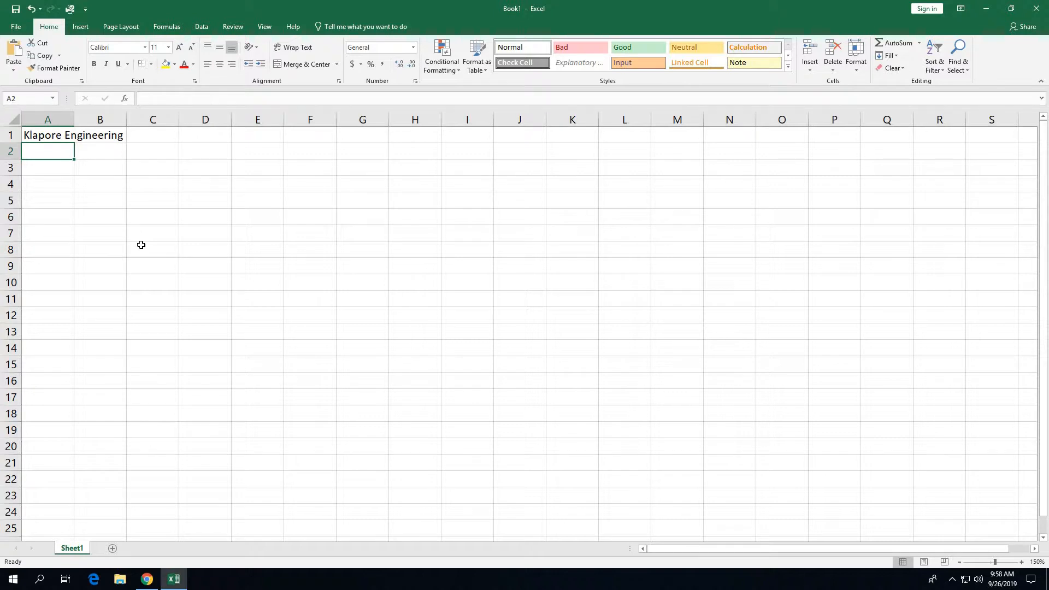
{"action": "type", "text": "Salary RE"}
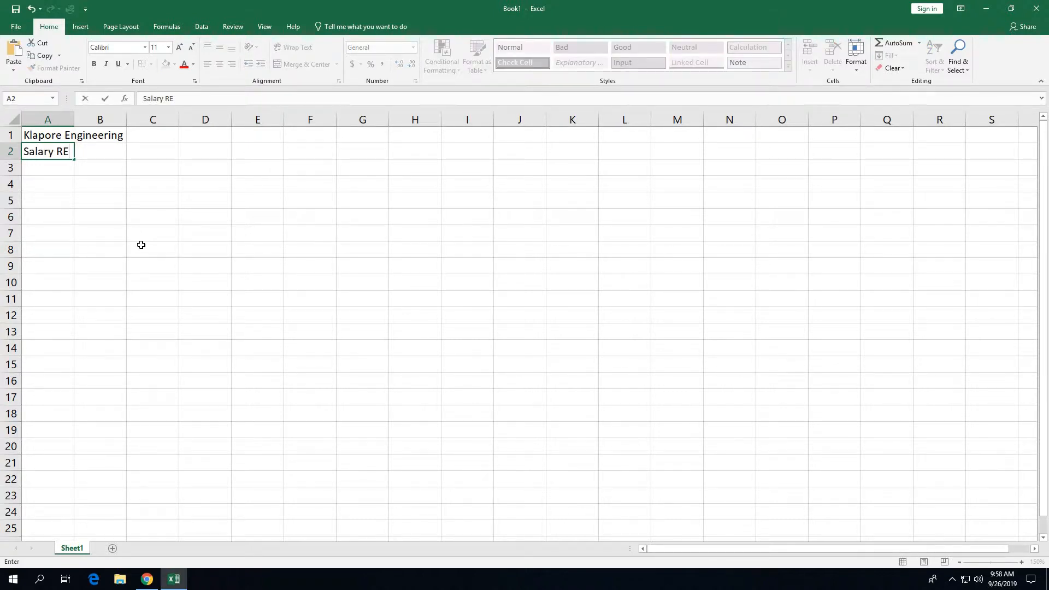
{"action": "key", "text": "BackSpace"}
{"action": "type", "text": "eport"}
{"action": "left_click", "coordinate": [33, 170]}
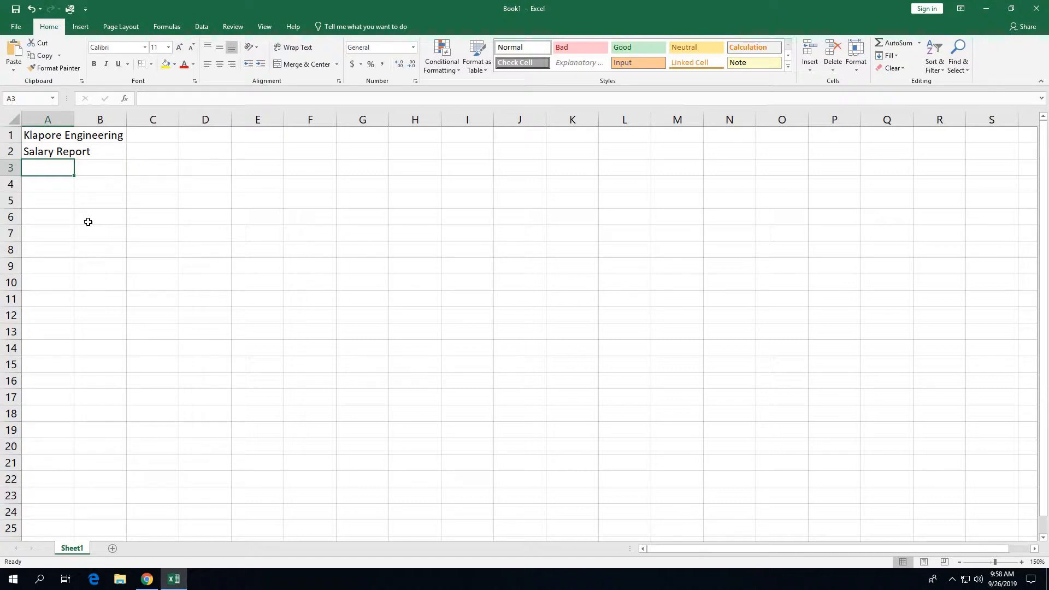
Step: Enter headings Employee, Email Address and Dependents in A3:C3, and begin a two-line 'Hours' heading in D3
{"action": "type", "text": "Employee"}
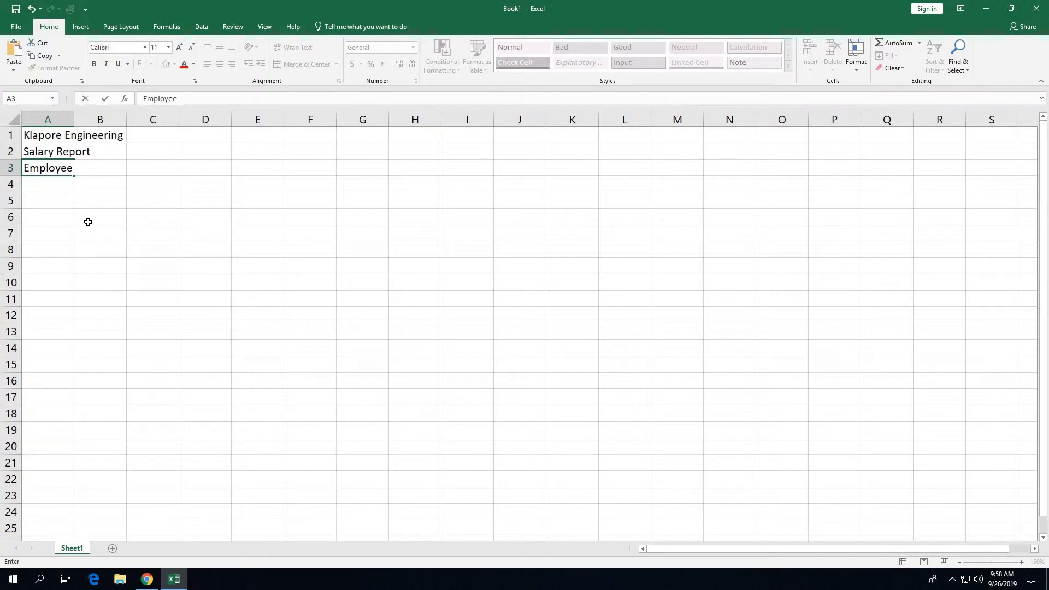
{"action": "key", "text": "Tab"}
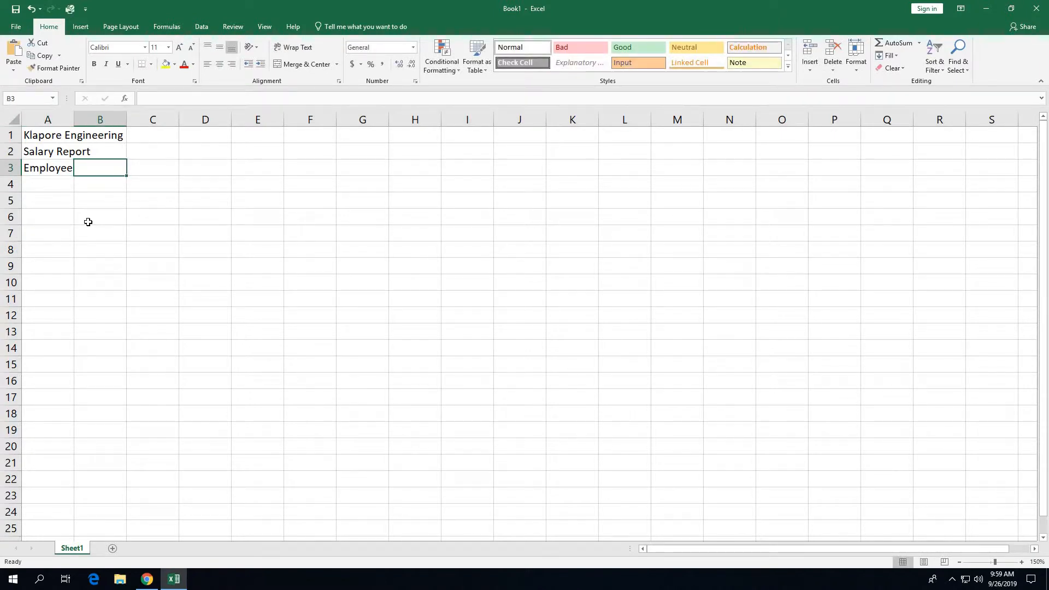
{"action": "type", "text": "Email Ad"}
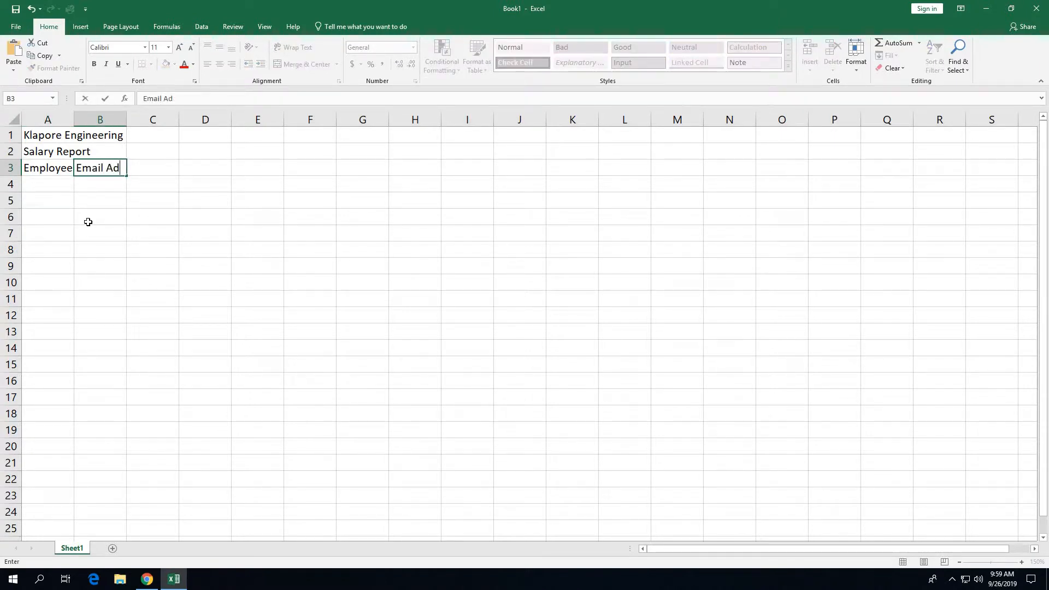
{"action": "type", "text": "dress"}
{"action": "key", "text": "Tab"}
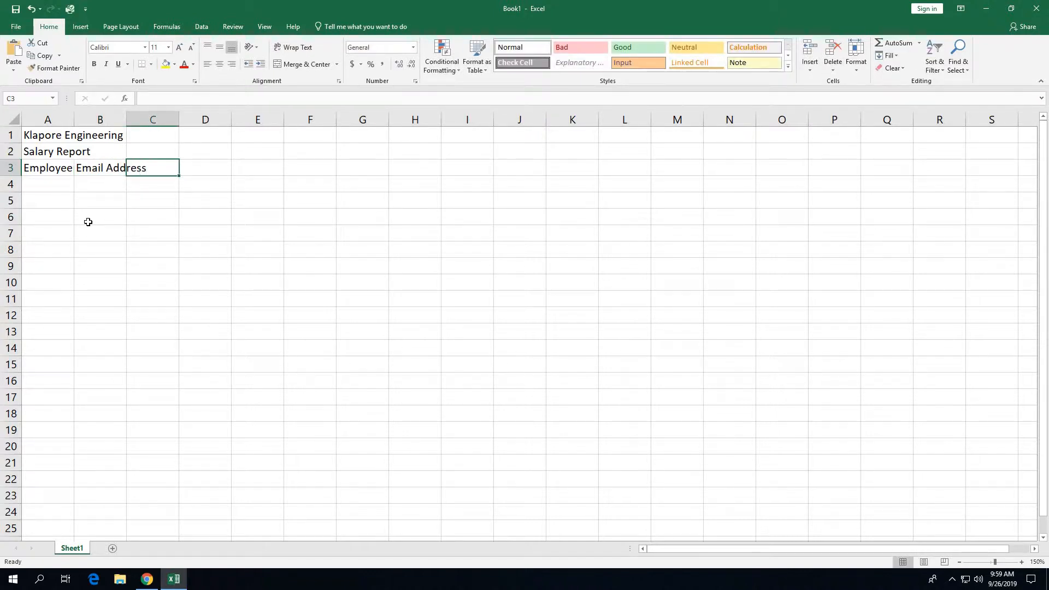
{"action": "type", "text": "Dep"}
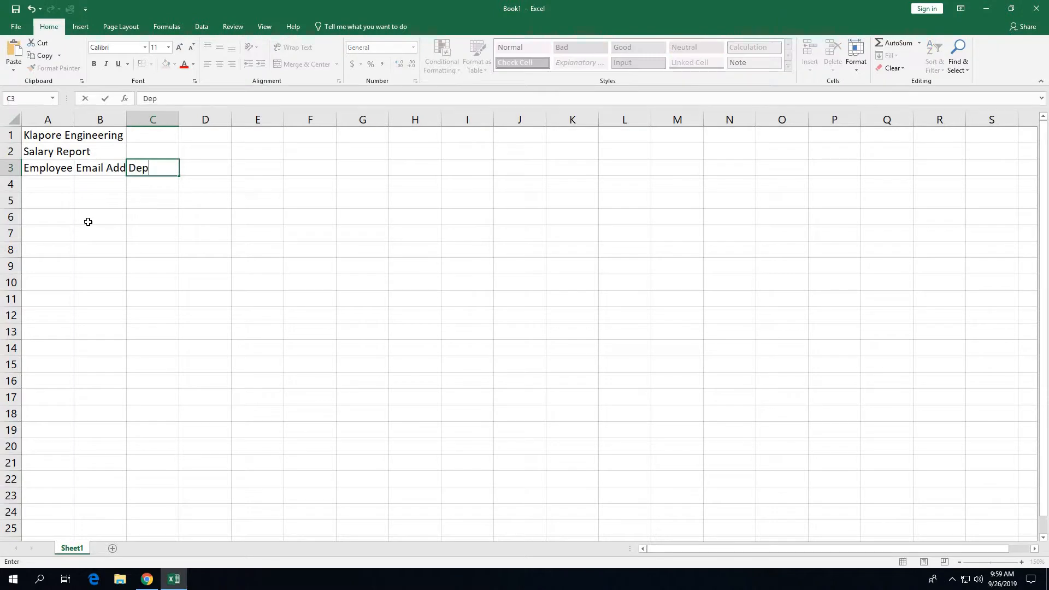
{"action": "type", "text": "endents"}
{"action": "key", "text": "Tab"}
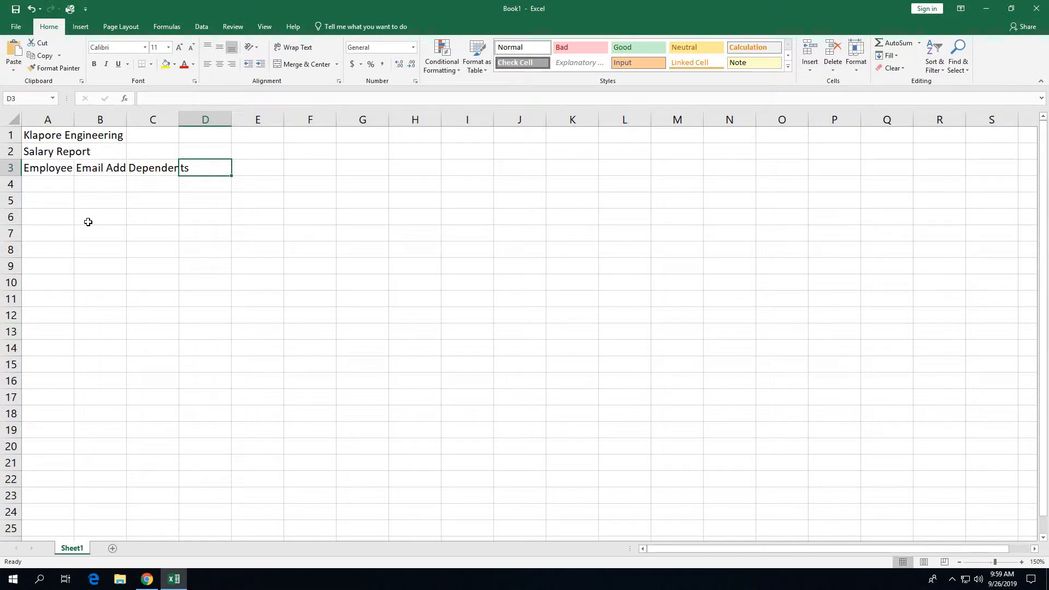
{"action": "type", "text": "Hours"}
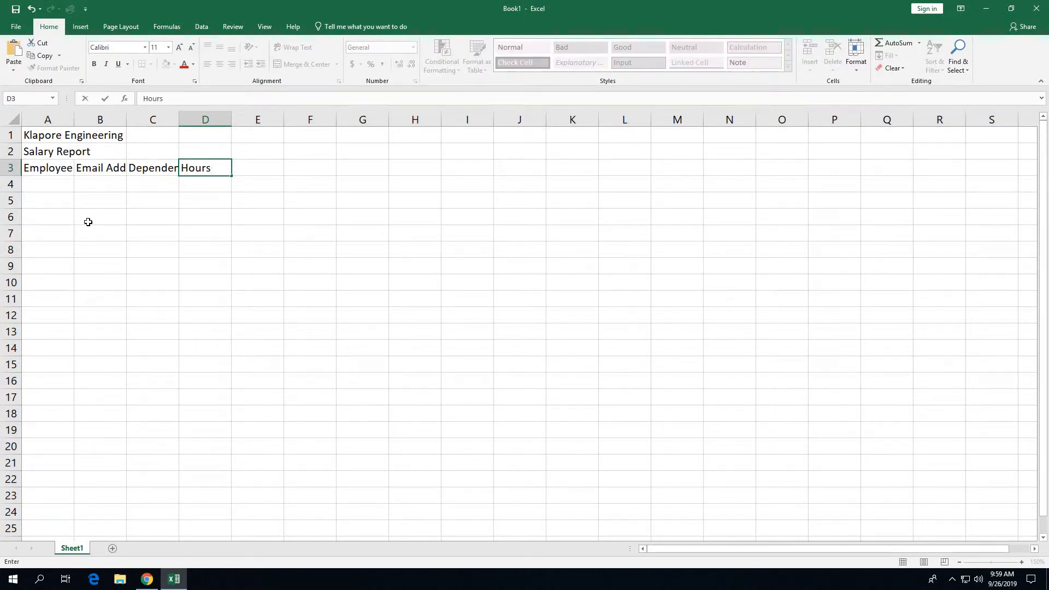
{"action": "key", "text": "alt+Return"}
Step: Complete the two-line 'Hours Worked' heading, then add 'Hourly Pay Rate' (two lines) and 'Gross Pay' headings
{"action": "type", "text": "Worked"}
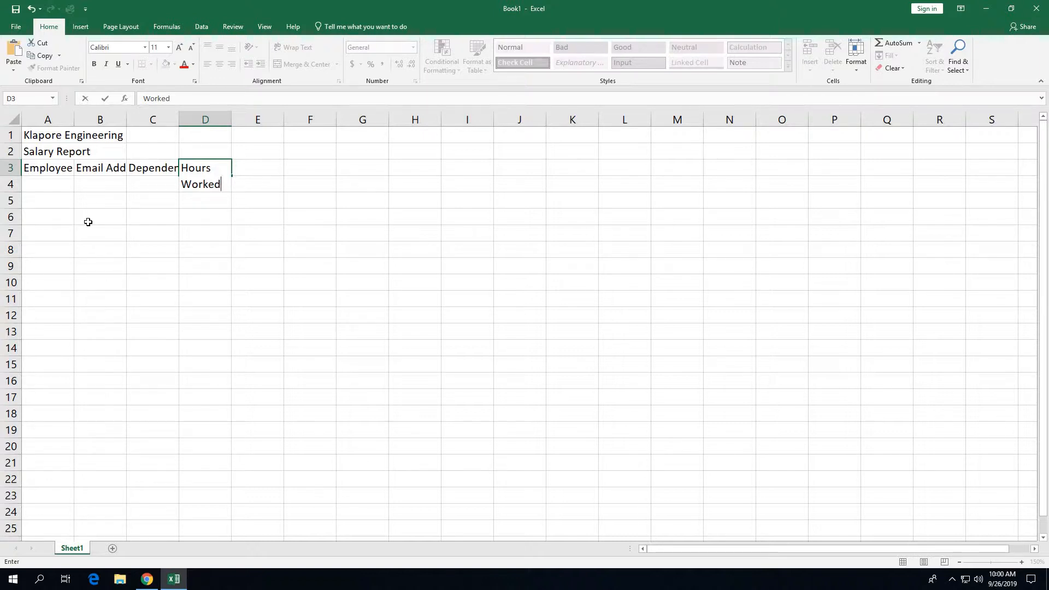
{"action": "key", "text": "Tab"}
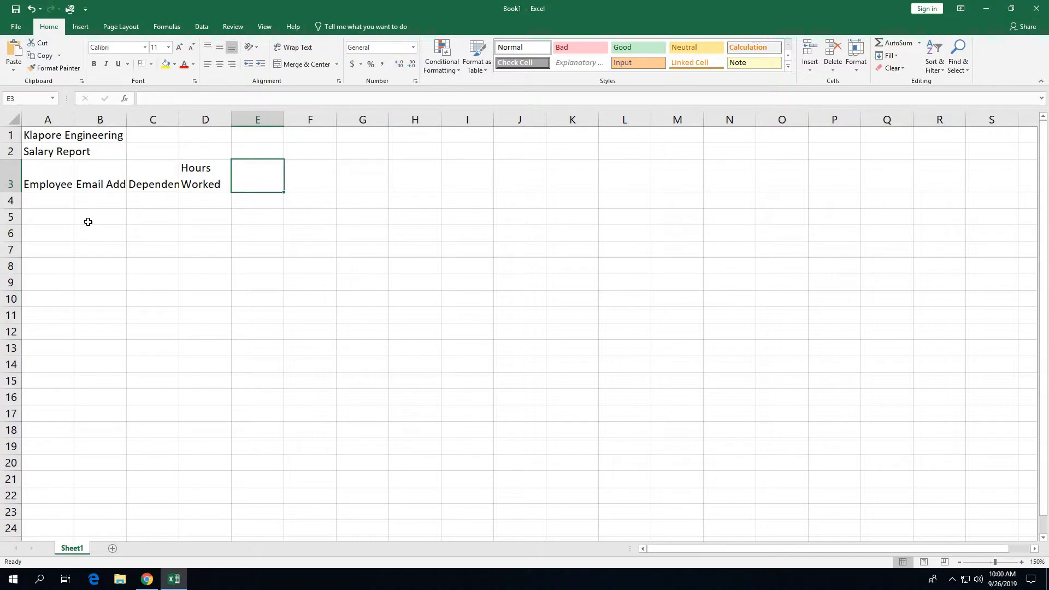
{"action": "type", "text": "Hourly"}
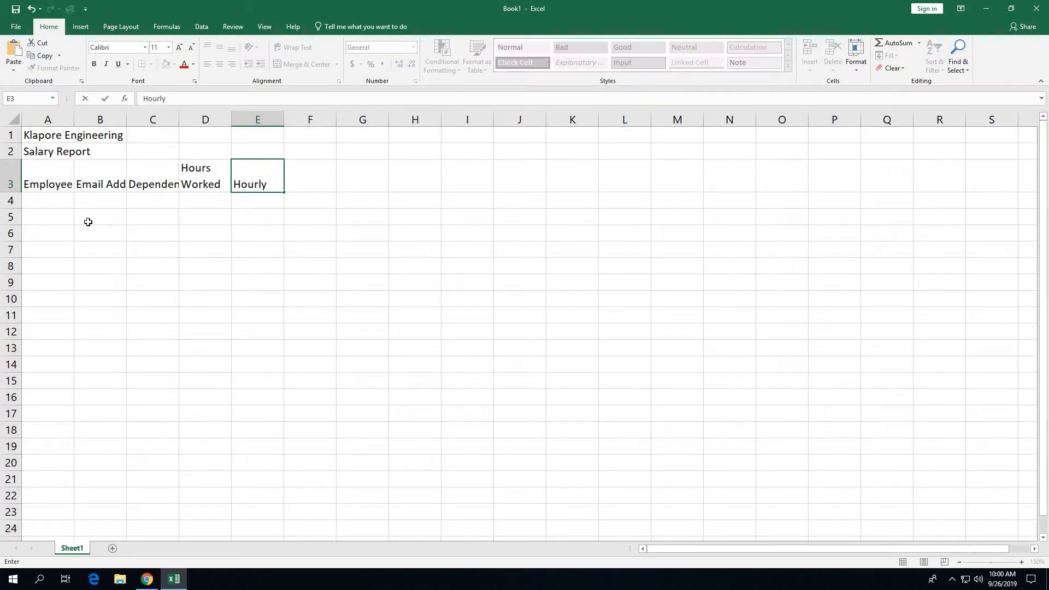
{"action": "key", "text": "alt+Return"}
{"action": "type", "text": "Pay Rate"}
{"action": "key", "text": "Tab"}
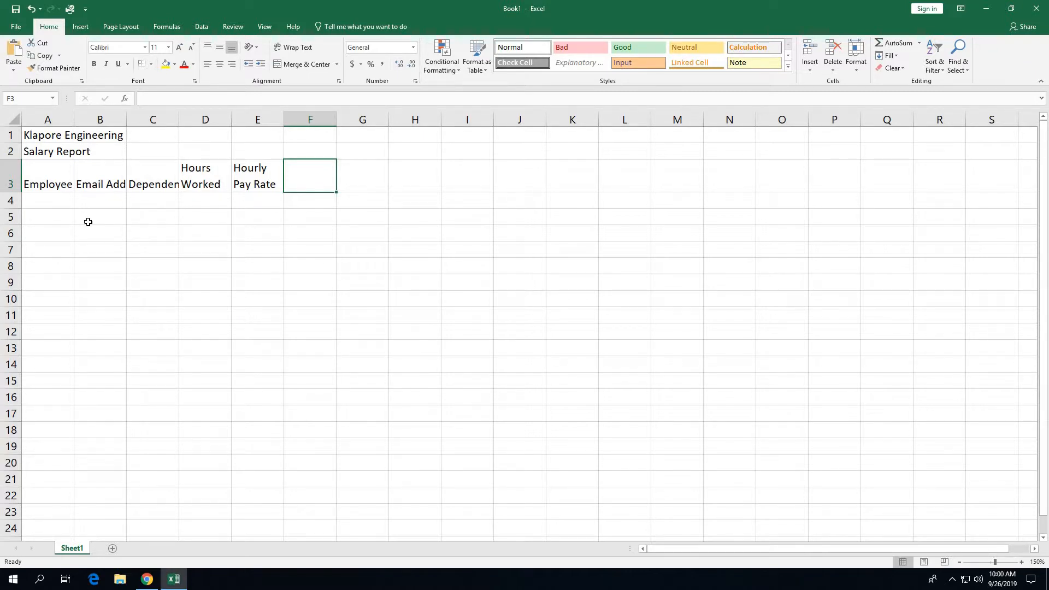
{"action": "type", "text": "Gross Pay"}
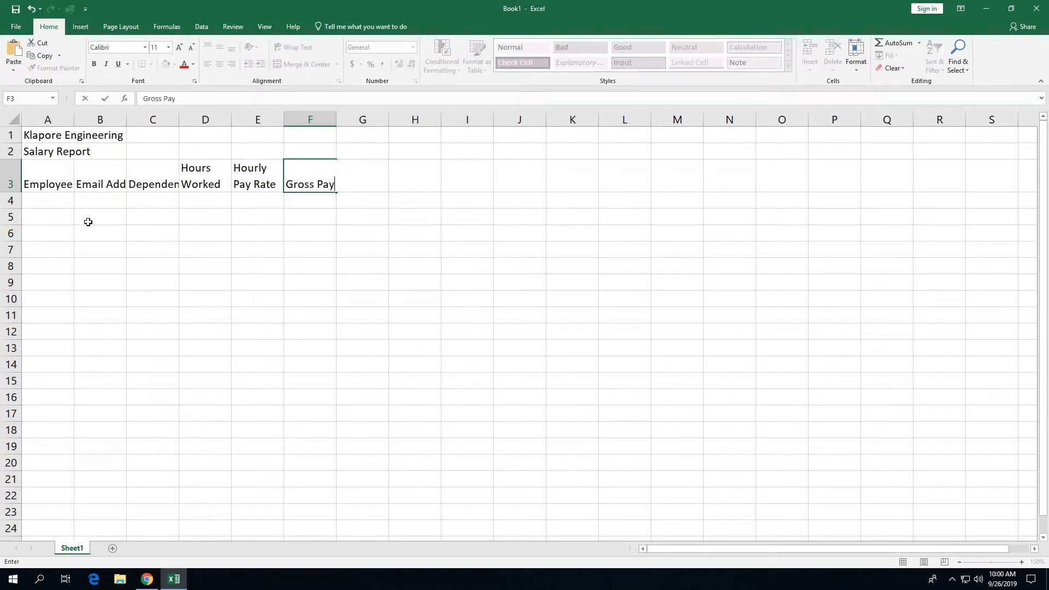
{"action": "key", "text": "Tab"}
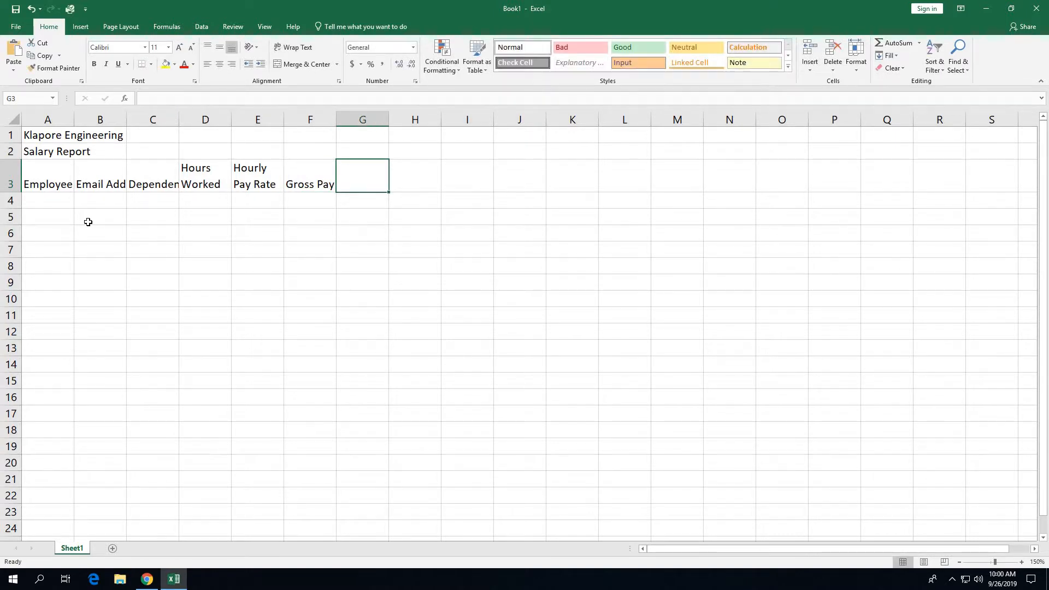
Step: Add the Federal Tax, State Tax, Tax % and Net Pay headings in G3:J3
{"action": "type", "text": "Federal Ta"}
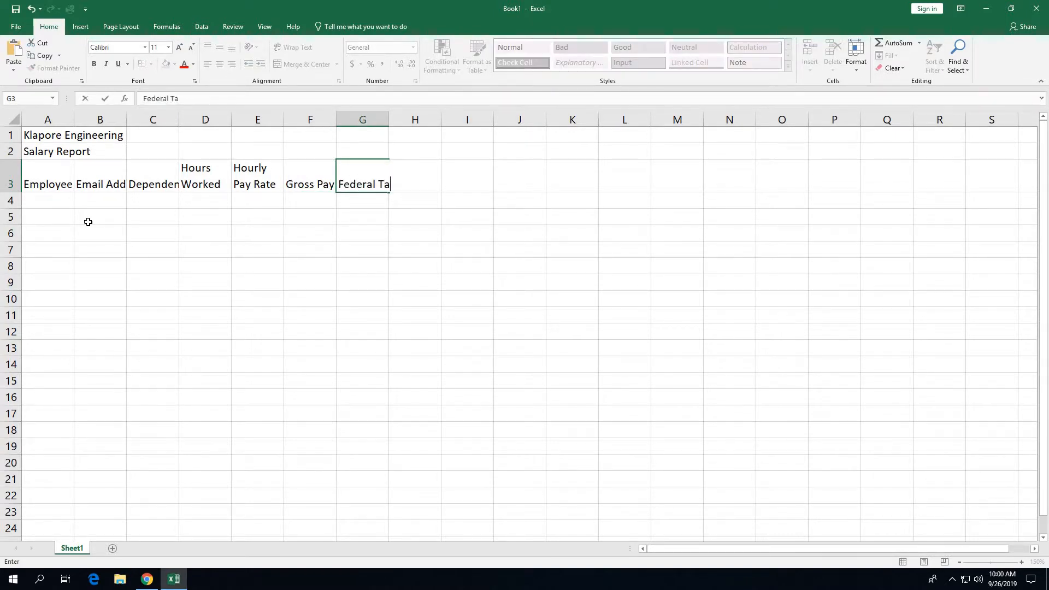
{"action": "type", "text": "x"}
{"action": "key", "text": "Tab"}
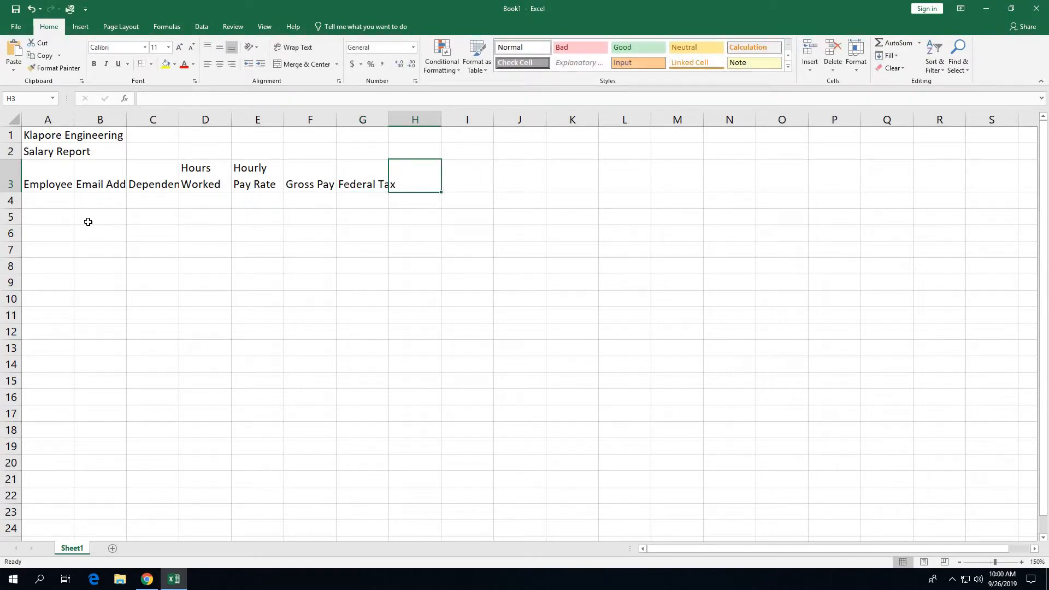
{"action": "type", "text": "Sate"}
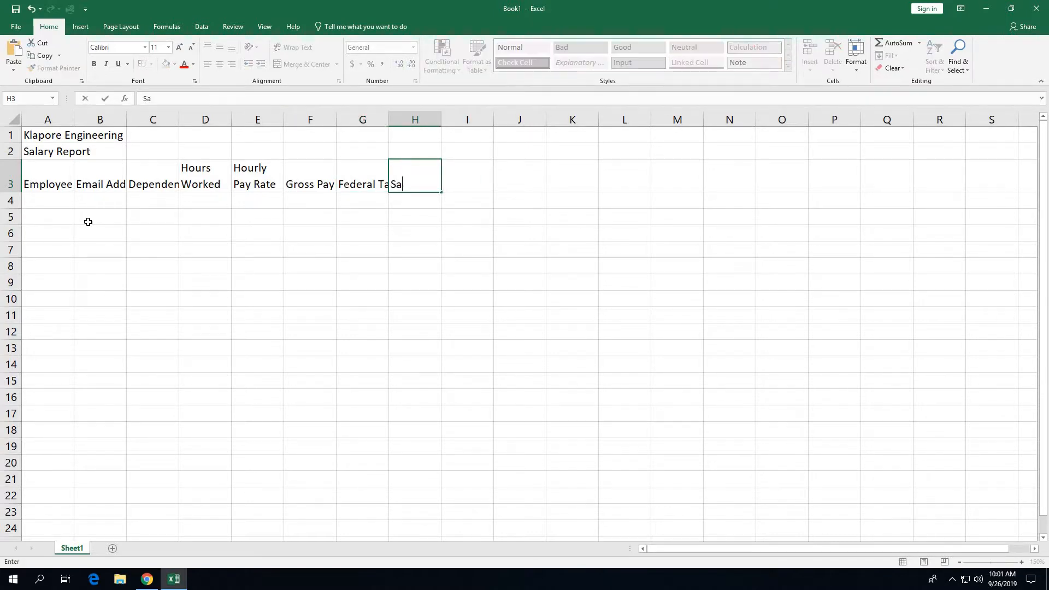
{"action": "key", "text": "BackSpace"}
{"action": "key", "text": "BackSpace"}
{"action": "key", "text": "BackSpace"}
{"action": "type", "text": "tate Tax"}
{"action": "key", "text": "Tab"}
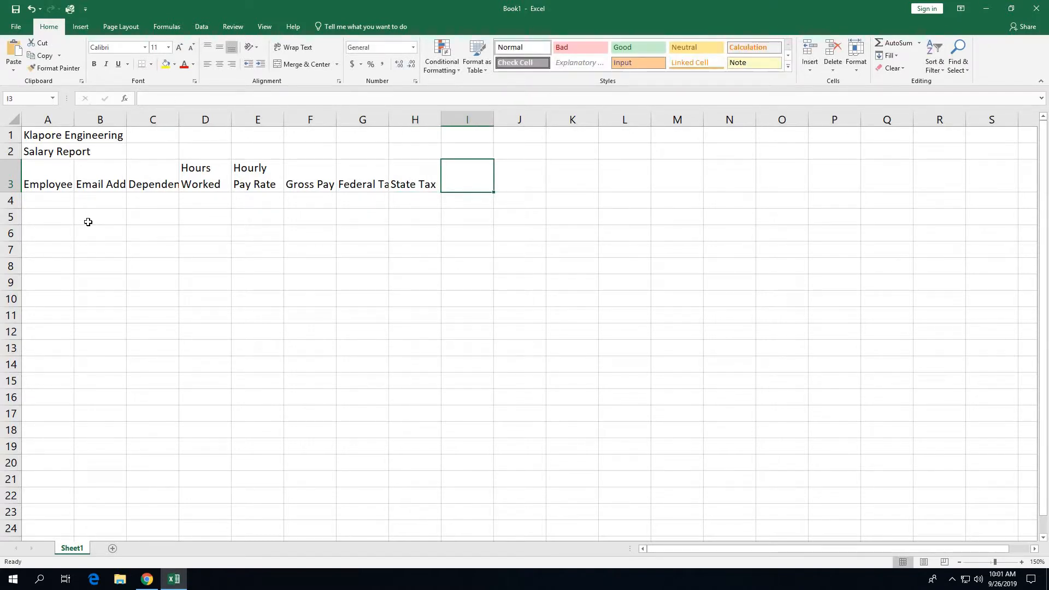
{"action": "type", "text": "Tx "}
{"action": "type", "text": "x"}
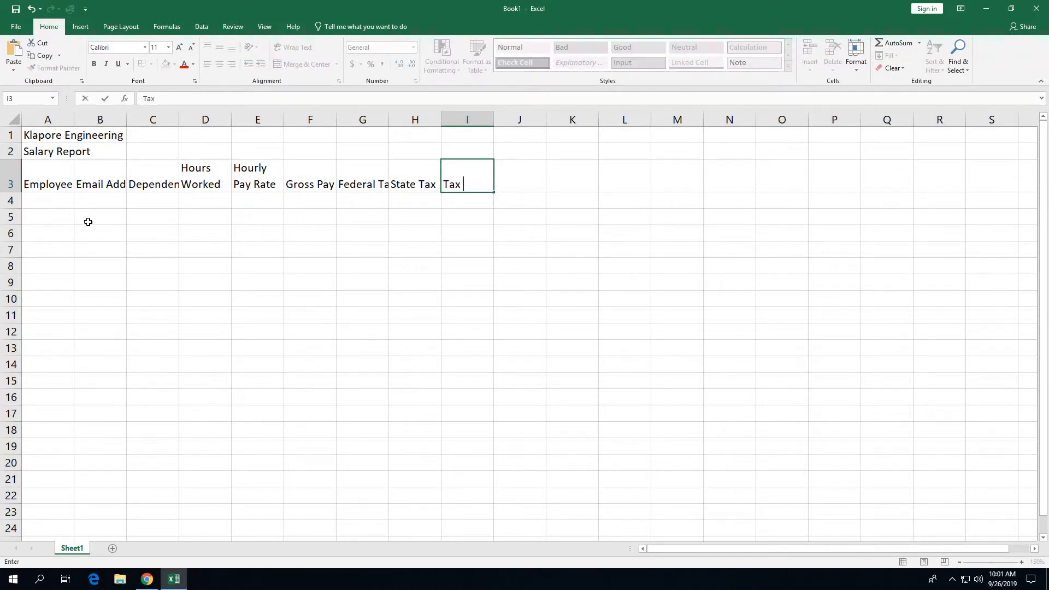
{"action": "type", "text": "%"}
{"action": "key", "text": "Tab"}
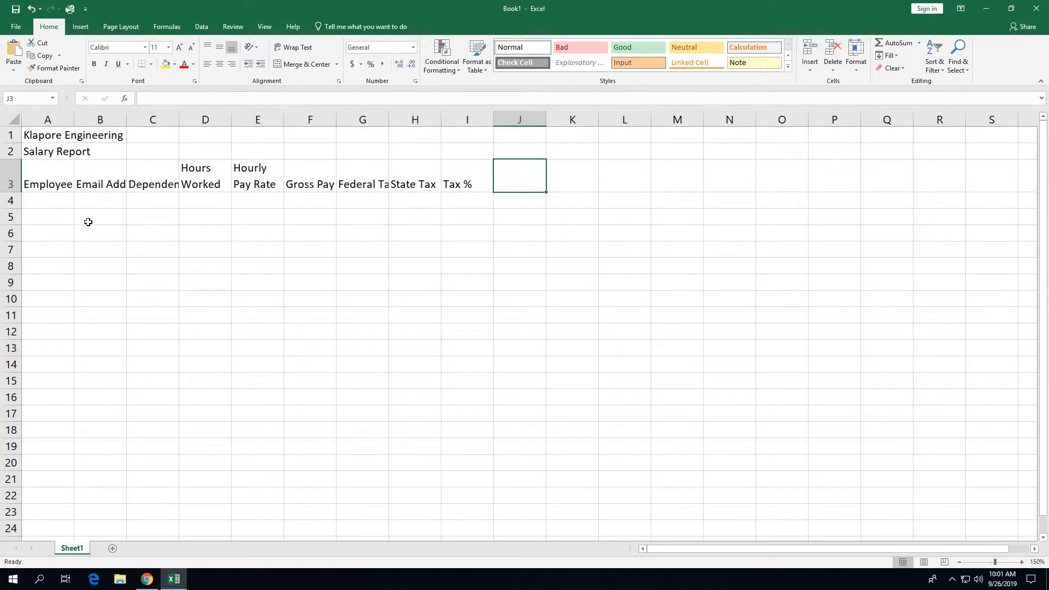
{"action": "type", "text": "Net Pay"}
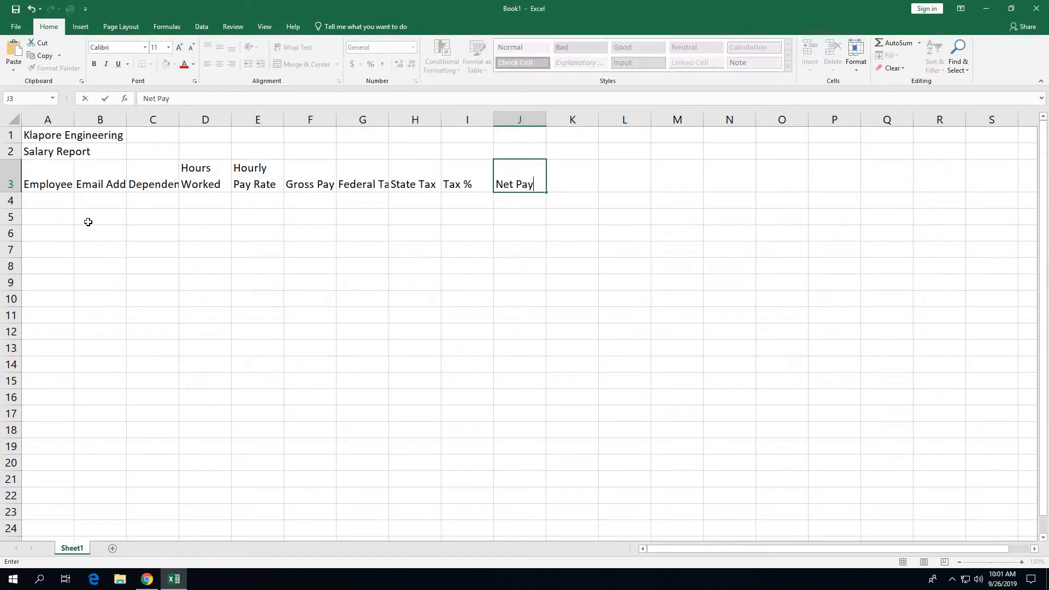
{"action": "key", "text": "Tab"}
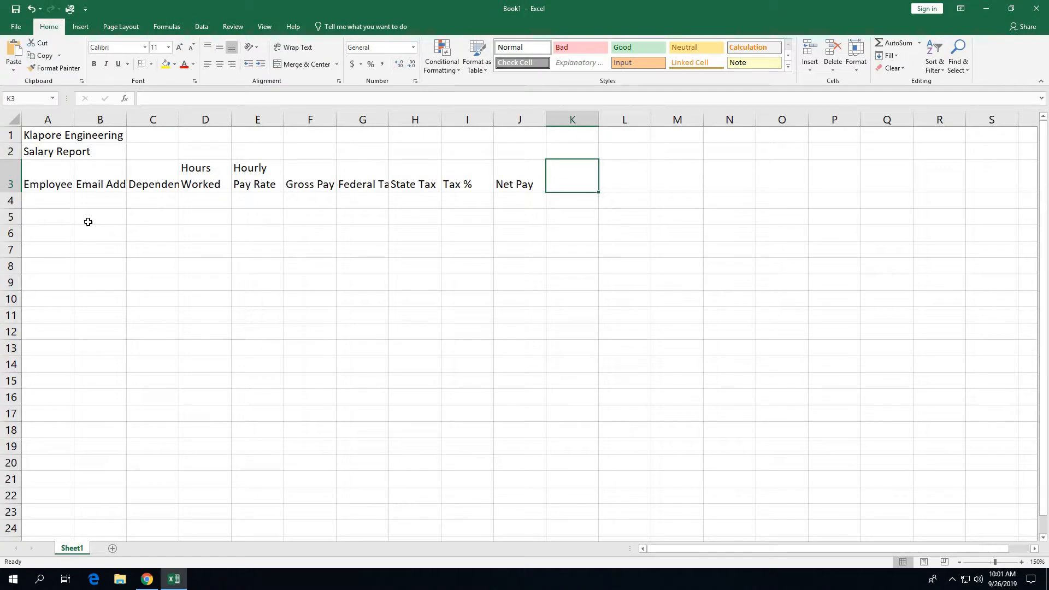
Step: Add the 'Hire Date' heading in K3 and select A4 for the first data row
{"action": "type", "text": "Hour"}
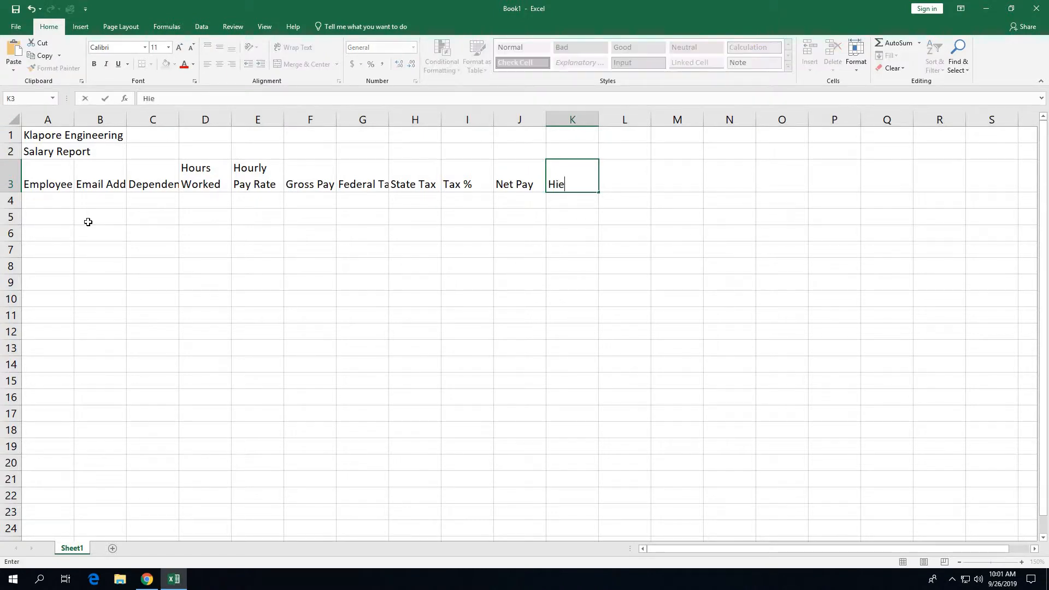
{"action": "key", "text": "BackSpace"}
{"action": "key", "text": "BackSpace"}
{"action": "key", "text": "BackSpace"}
{"action": "type", "text": "ire Date"}
{"action": "key", "text": "Tab"}
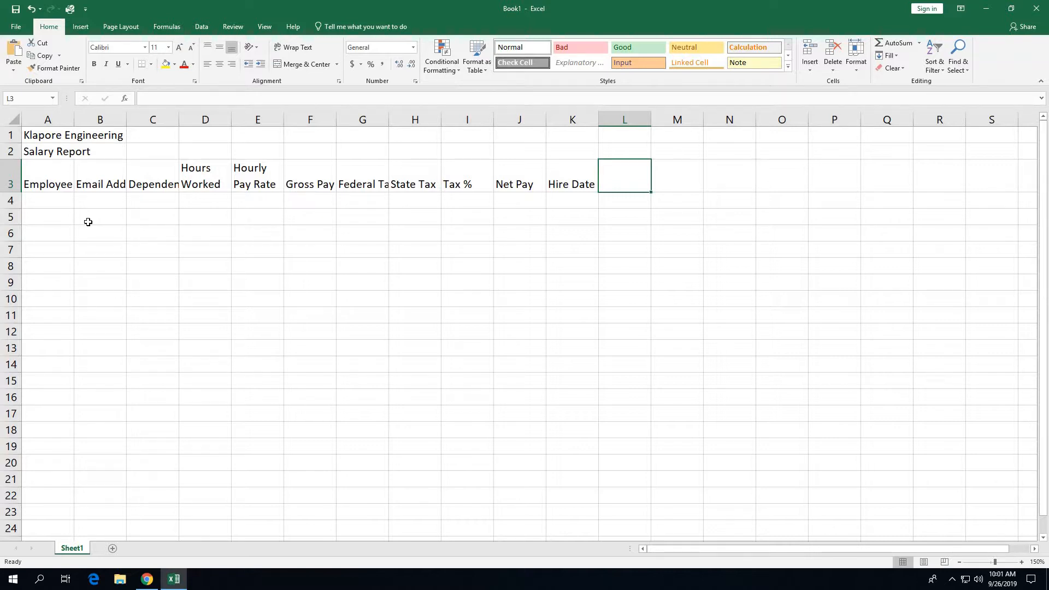
{"action": "left_click", "coordinate": [51, 201]}
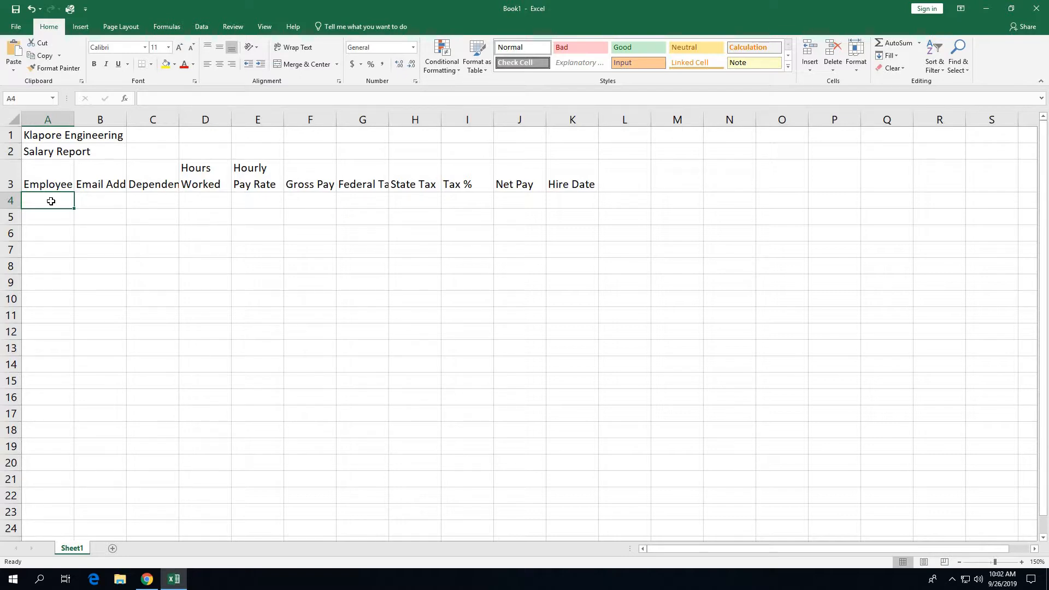
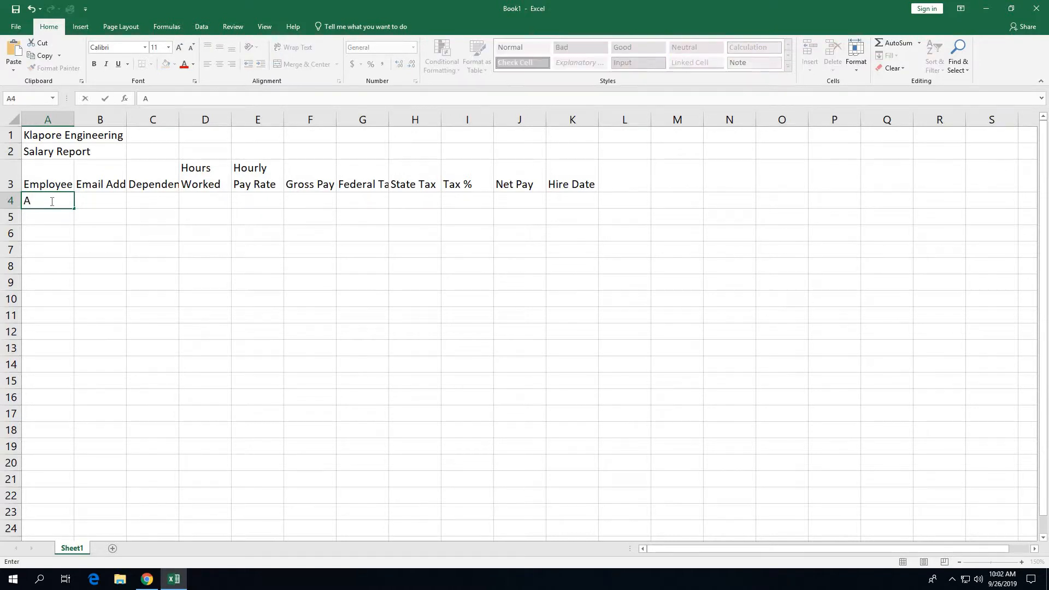
Step: Fill row 4 with the first employee's name, 3 dependents, 74.50 hours and 35.25 pay rate
{"action": "key", "text": "Tab"}
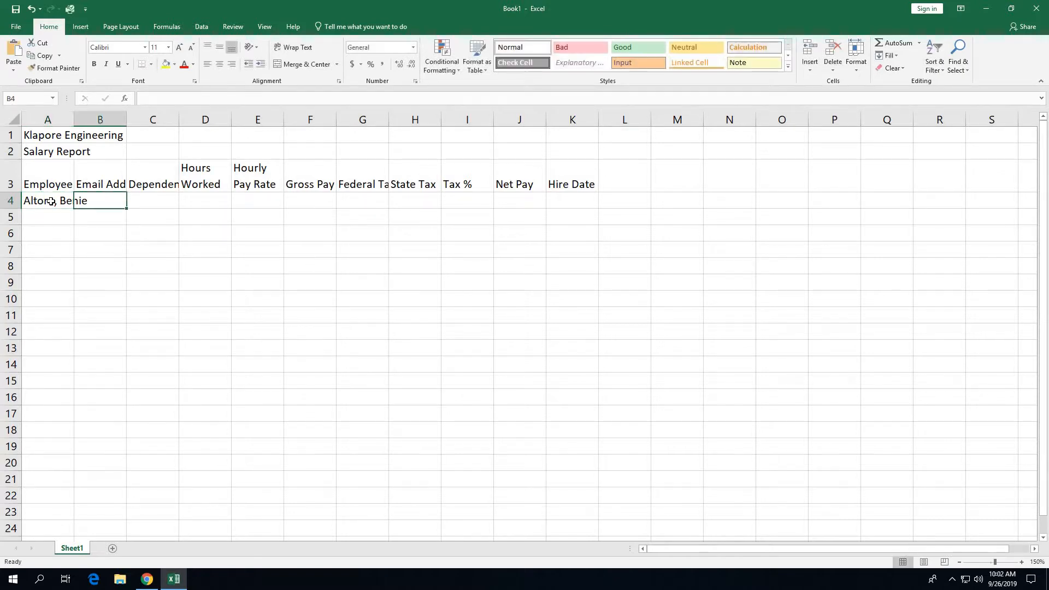
{"action": "key", "text": "Tab"}
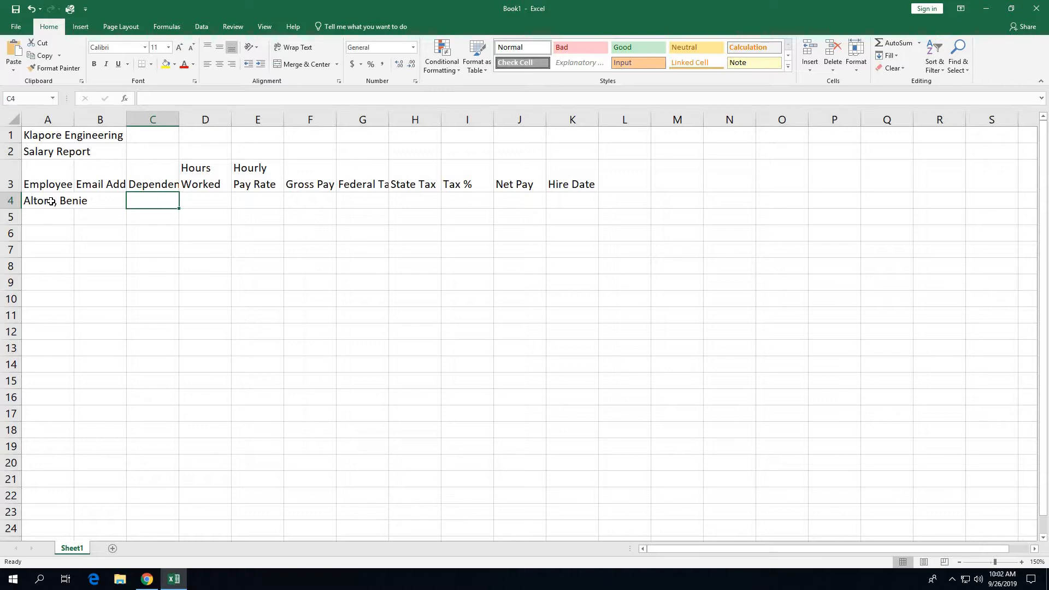
{"action": "type", "text": "3"}
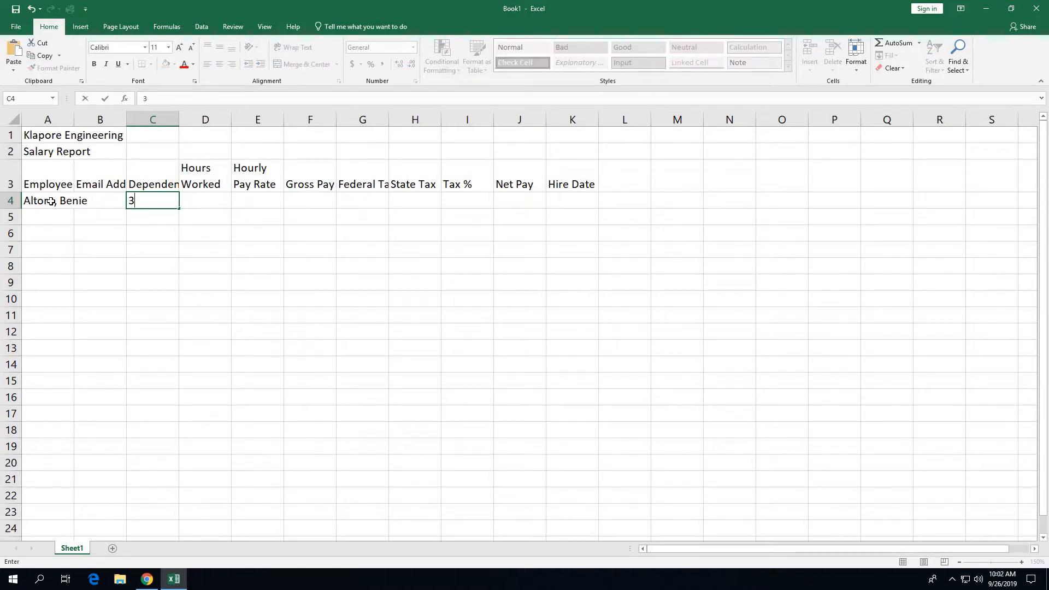
{"action": "key", "text": "Tab"}
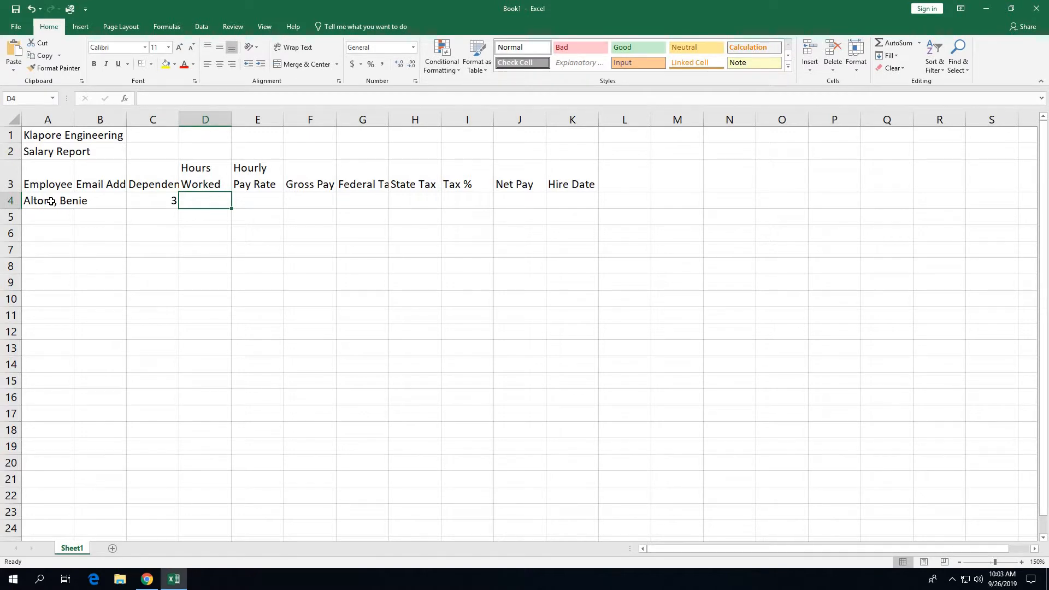
{"action": "type", "text": "74.5"}
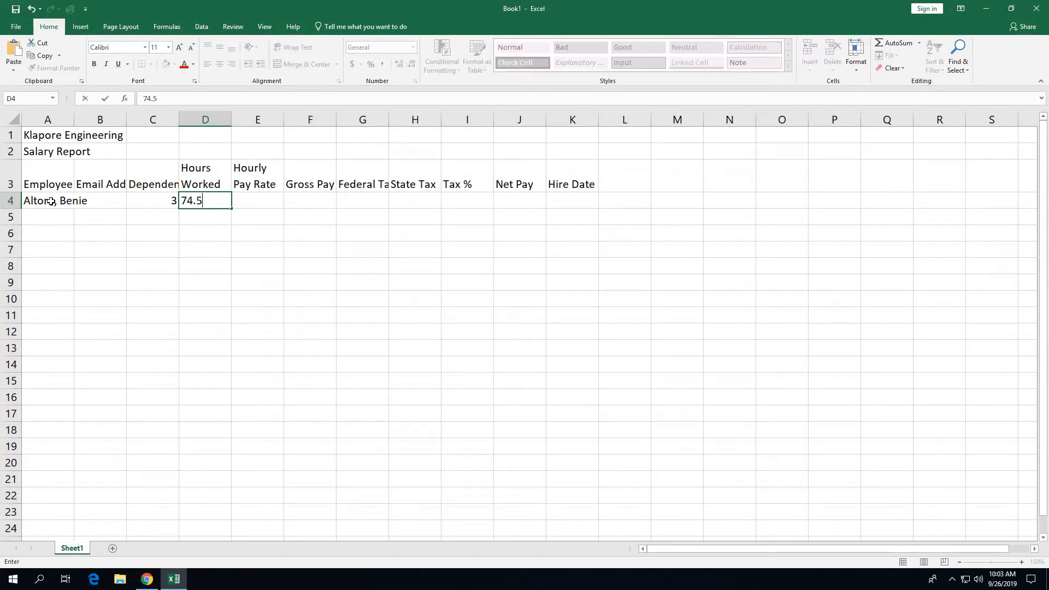
{"action": "type", "text": "0"}
{"action": "key", "text": "Tab"}
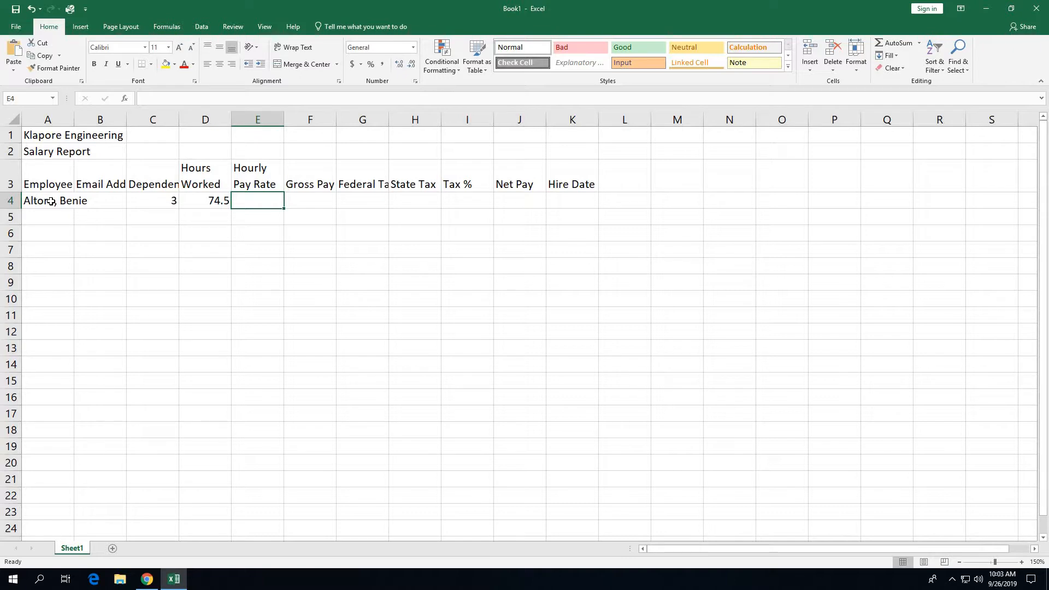
{"action": "type", "text": "35.25"}
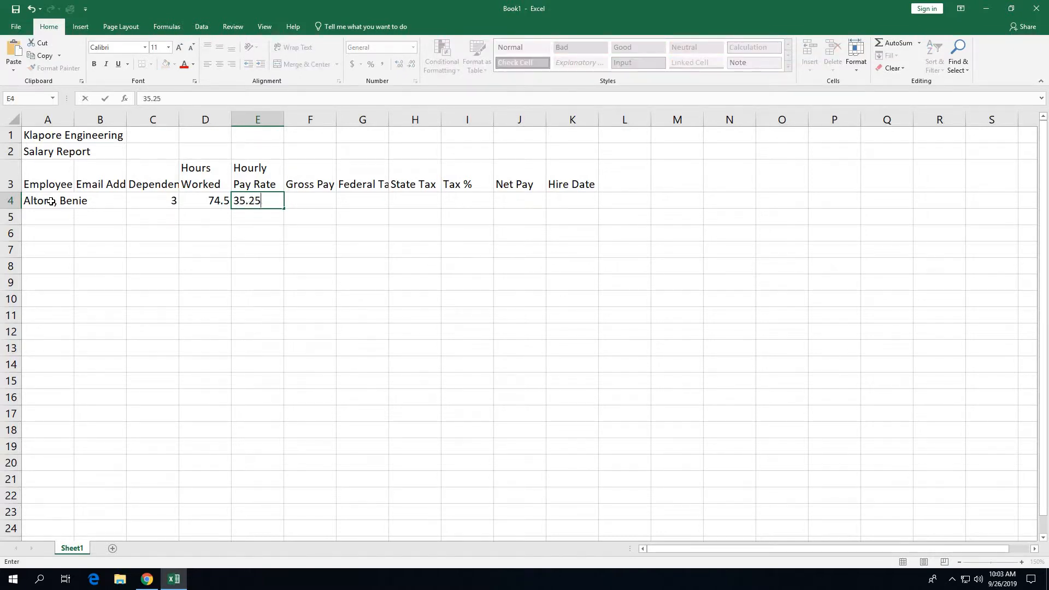
{"action": "key", "text": "Tab"}
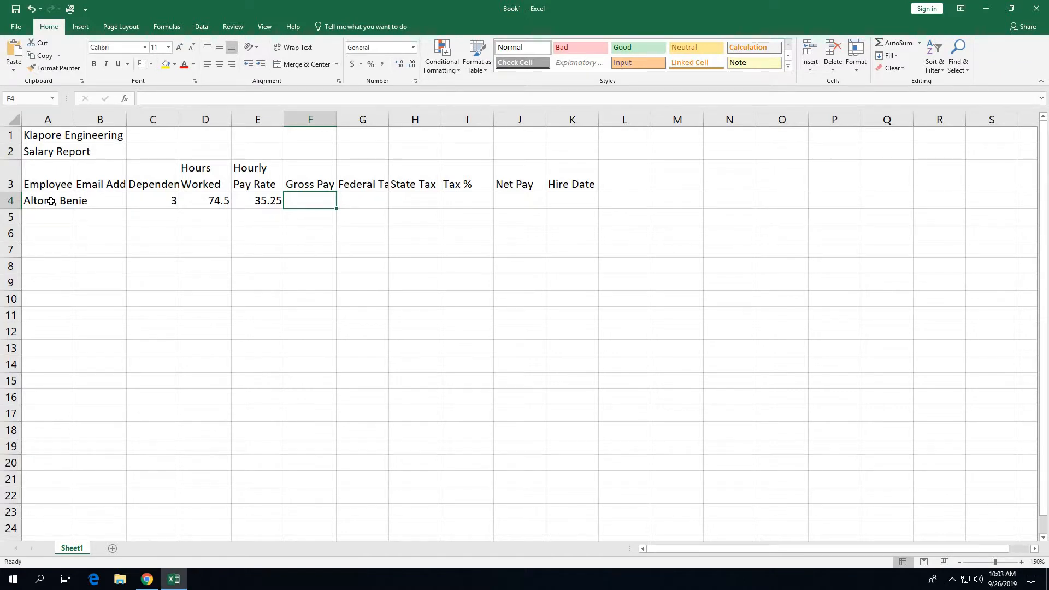
Step: Enter the hire date 9/5/10 in K4
{"action": "key", "text": "Tab"}
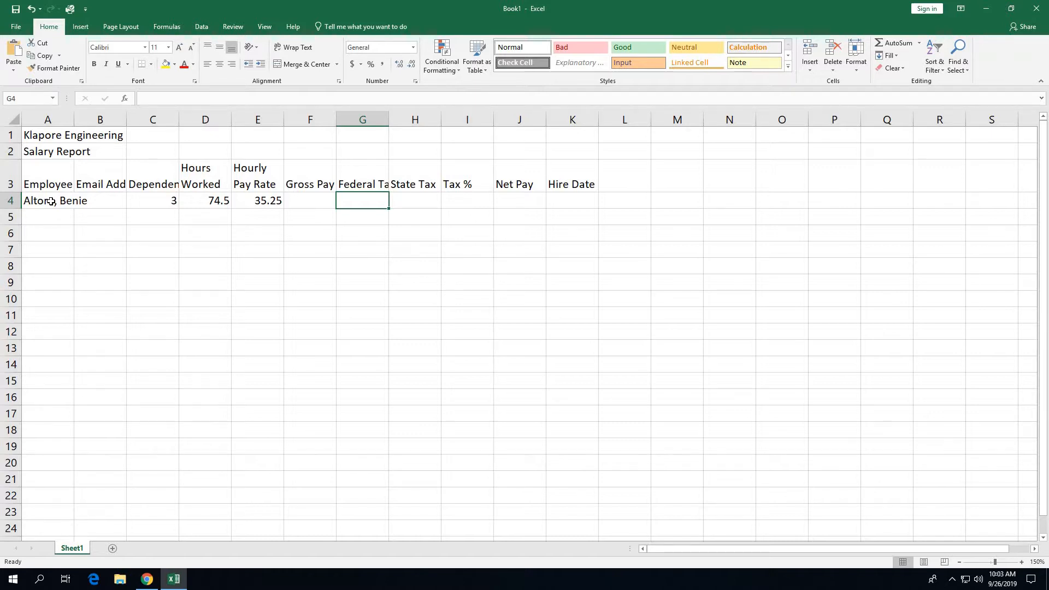
{"action": "key", "text": "Tab"}
{"action": "key", "text": "Tab"}
{"action": "key", "text": "Tab"}
{"action": "key", "text": "Tab"}
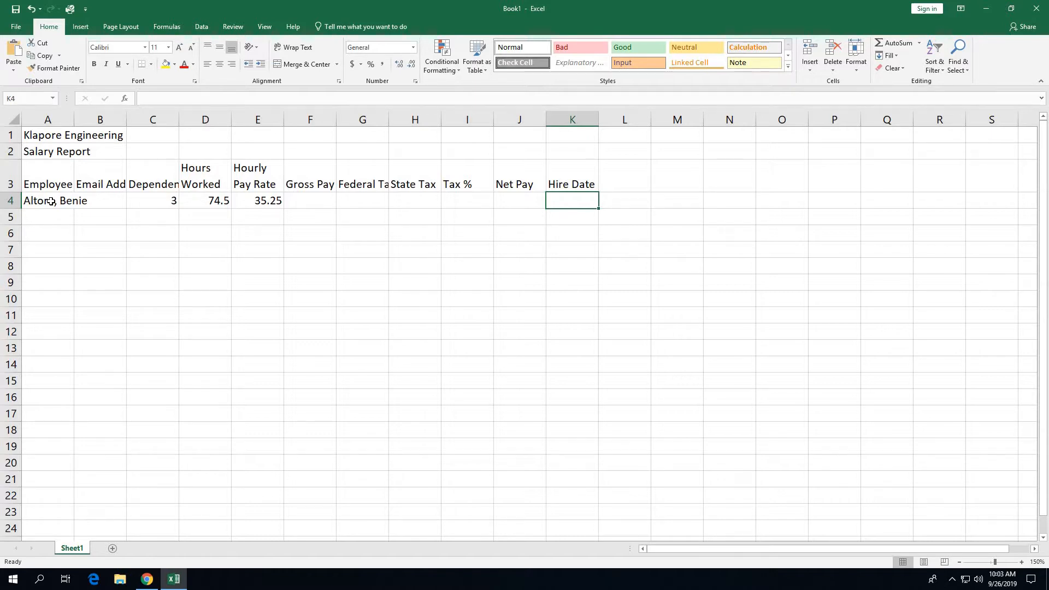
{"action": "type", "text": "9/"}
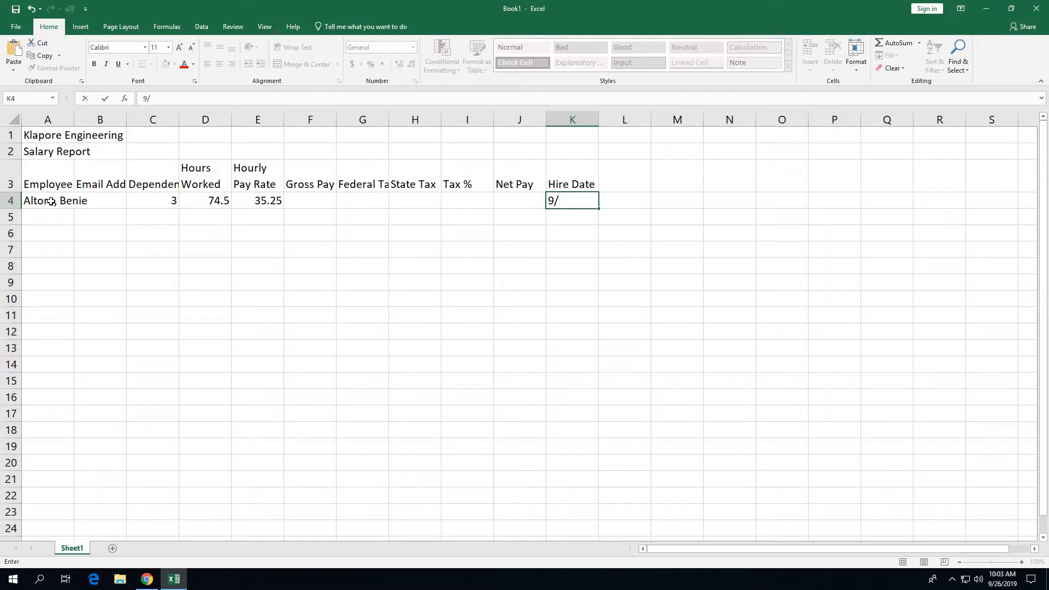
{"action": "type", "text": "5/10"}
Step: Fill row 5 with the second employee's name, 1 dependent, 80 hours, 33.10 rate and hire date 10/17/12
{"action": "left_click", "coordinate": [52, 223]}
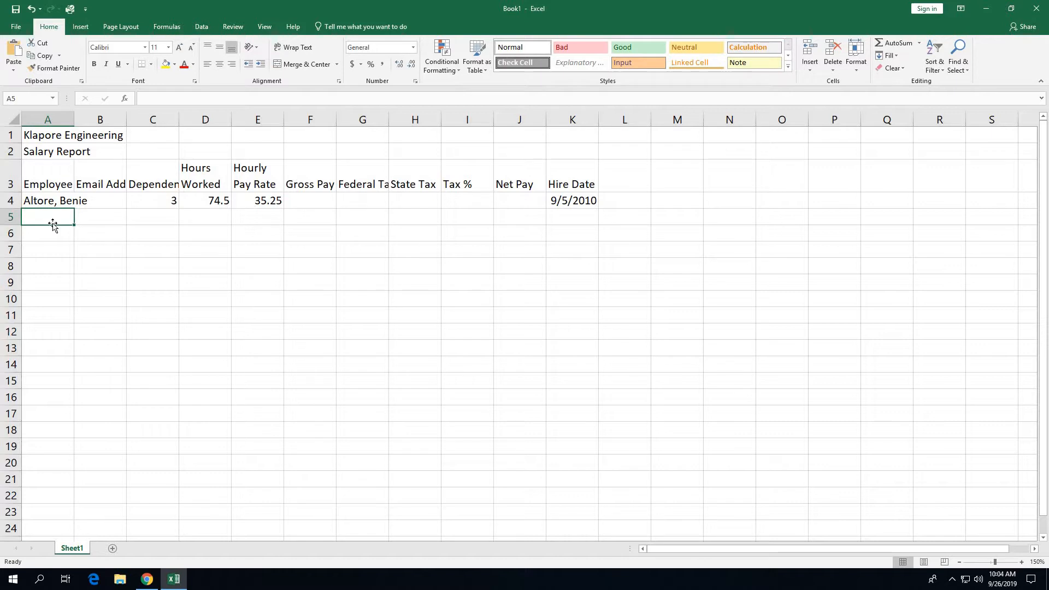
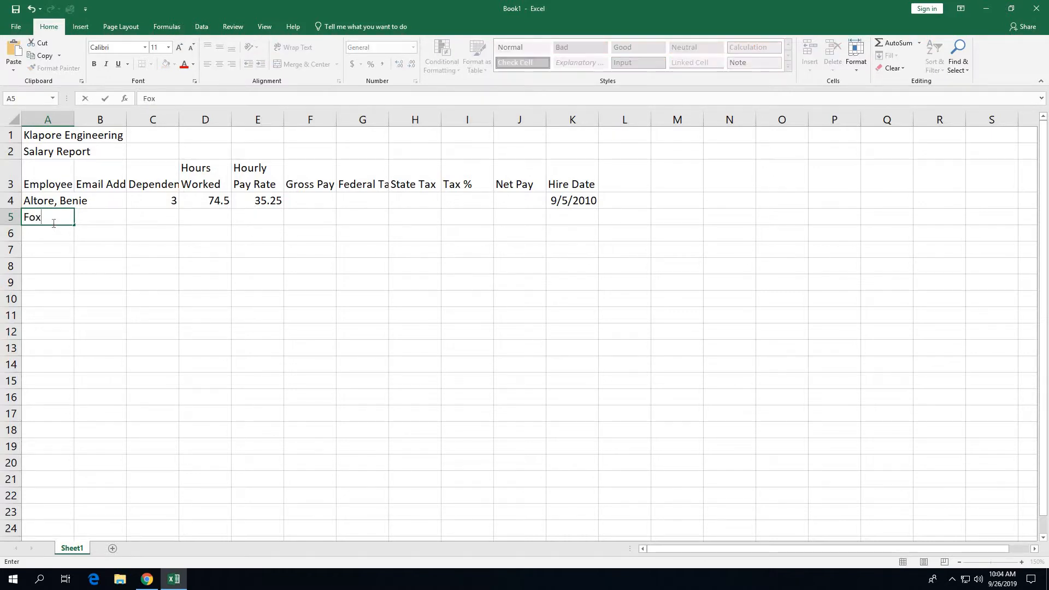
{"action": "key", "text": "Tab"}
{"action": "key", "text": "Tab"}
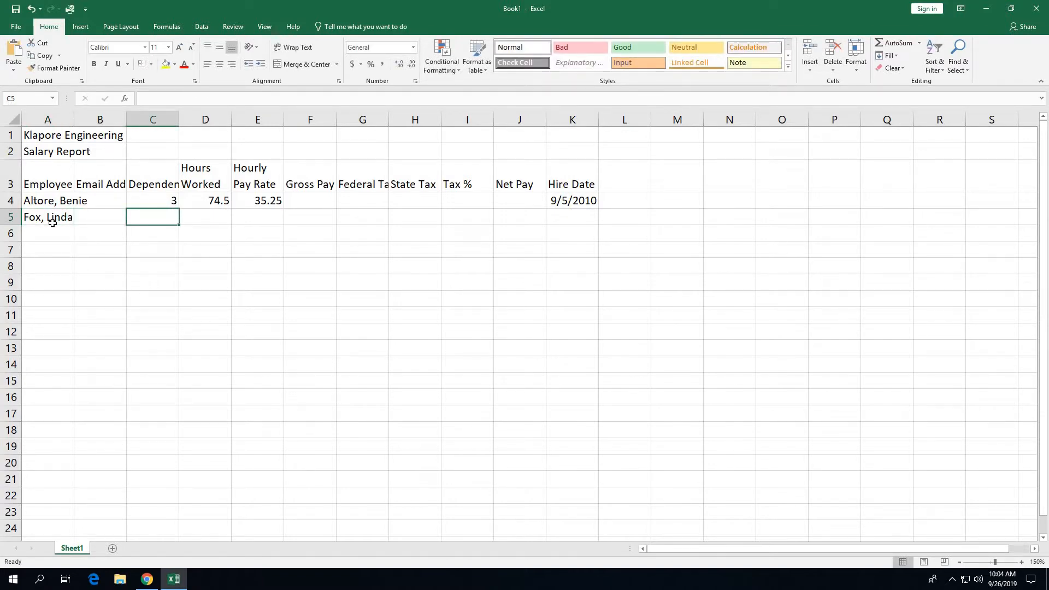
{"action": "type", "text": "1"}
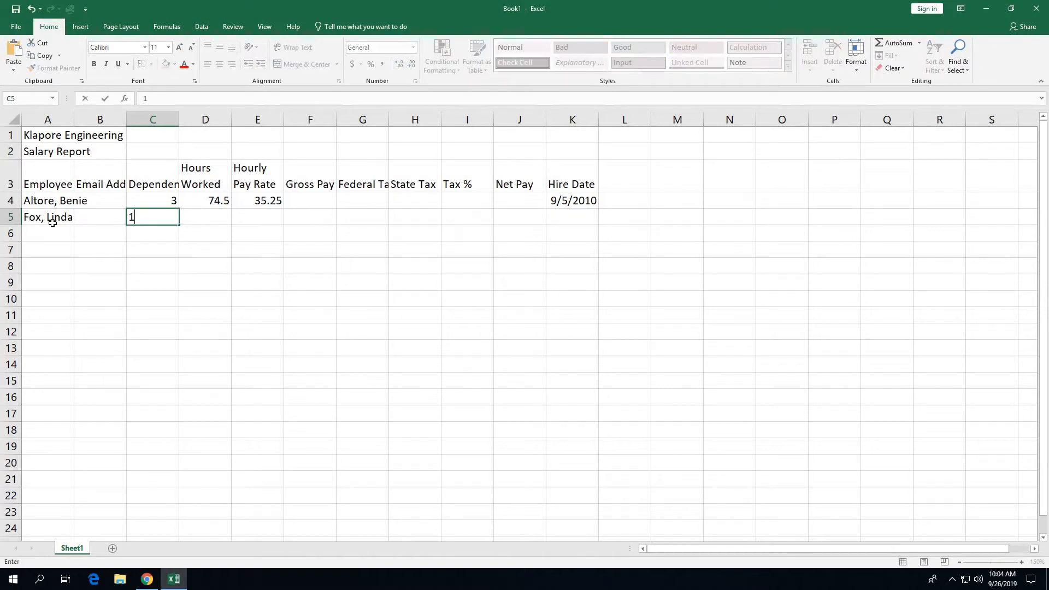
{"action": "key", "text": "Tab"}
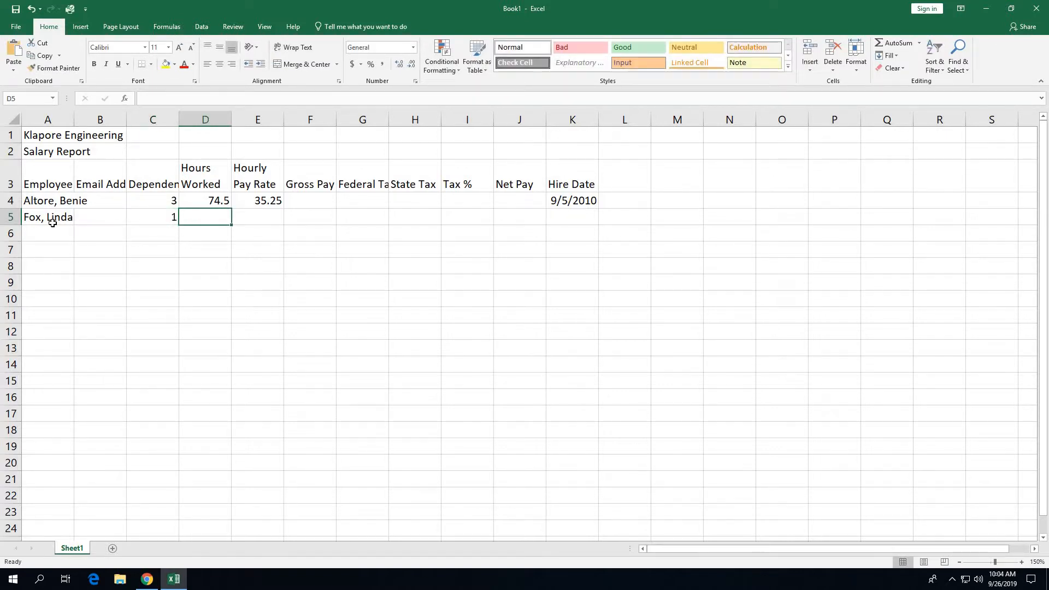
{"action": "type", "text": "80"}
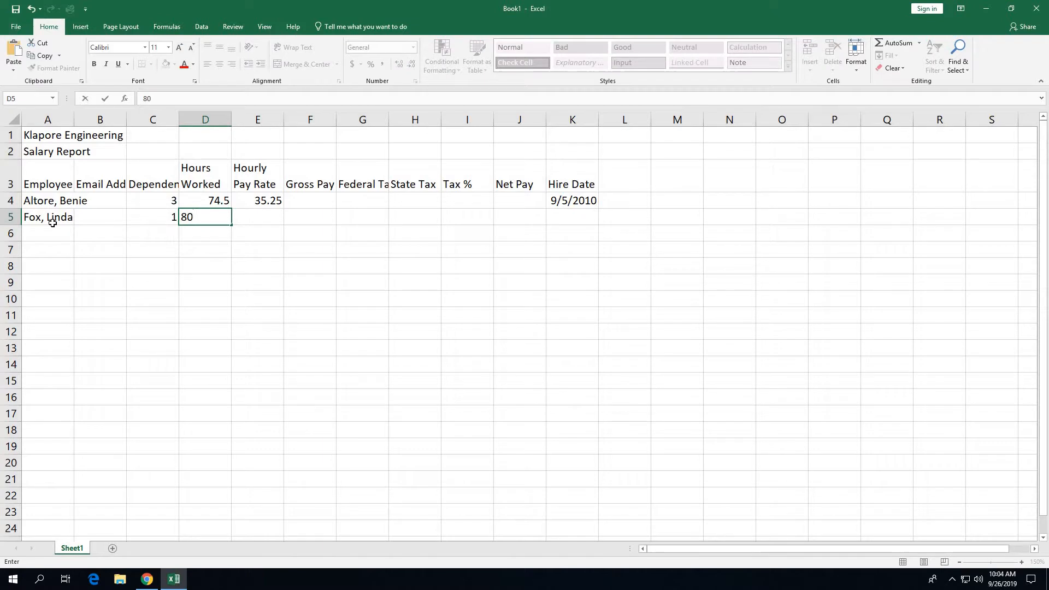
{"action": "key", "text": "Tab"}
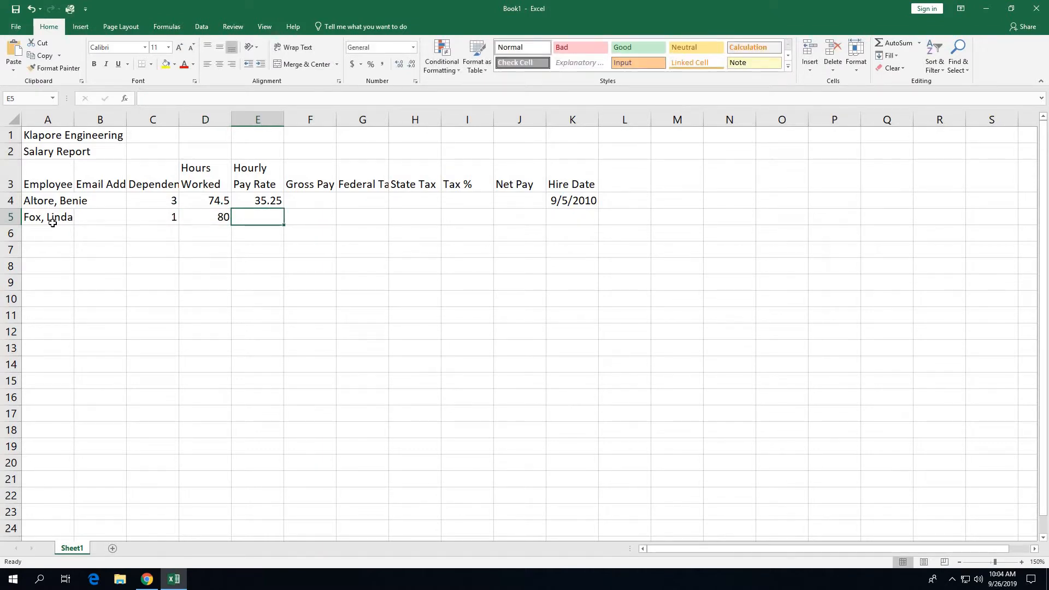
{"action": "type", "text": "33.10"}
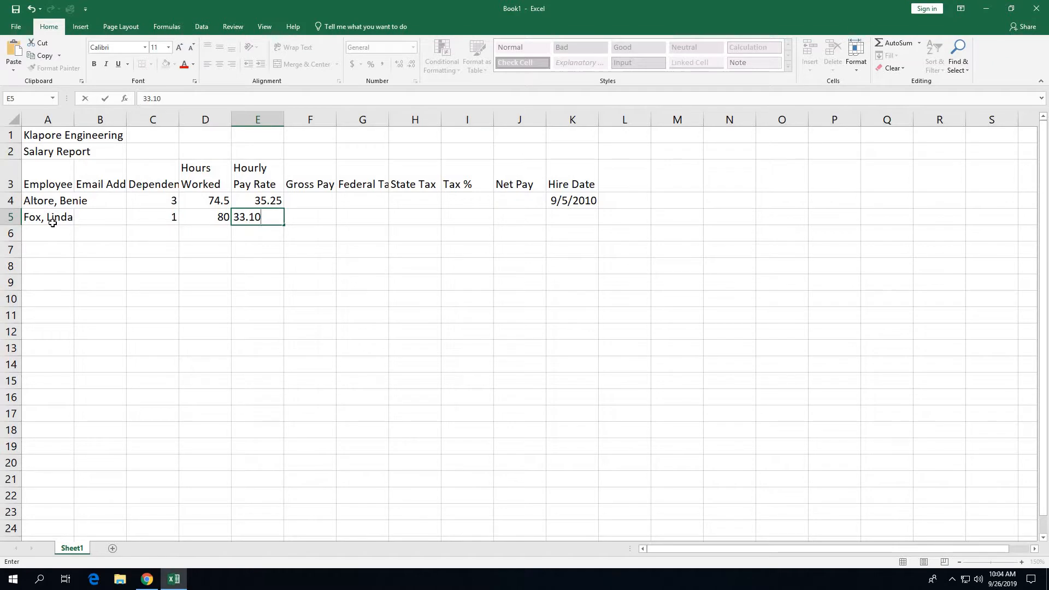
{"action": "key", "text": "Tab"}
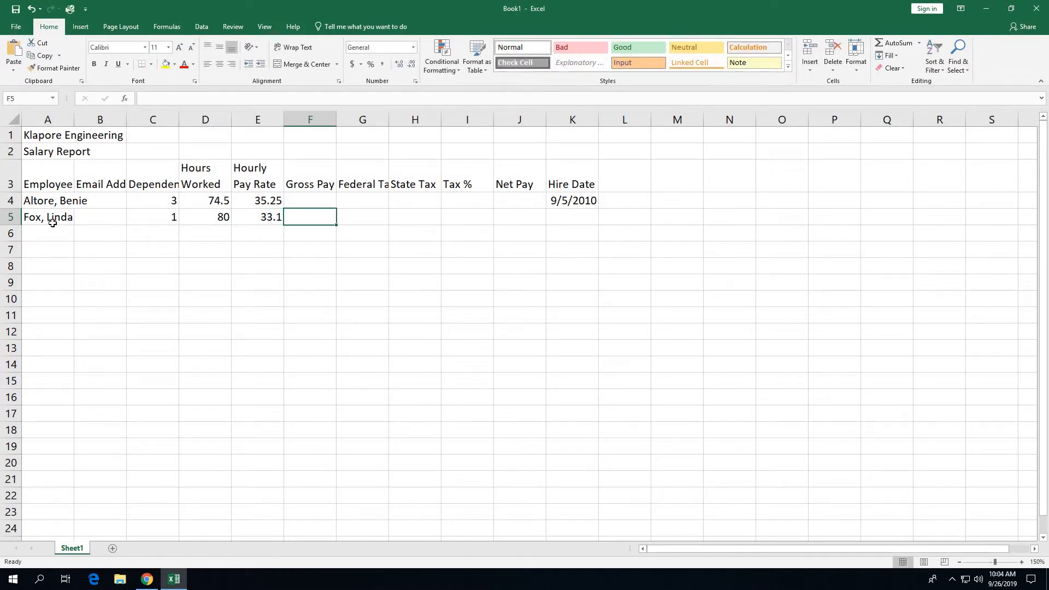
{"action": "key", "text": "Tab"}
{"action": "key", "text": "Tab"}
{"action": "key", "text": "Tab"}
{"action": "key", "text": "Tab"}
{"action": "key", "text": "Tab"}
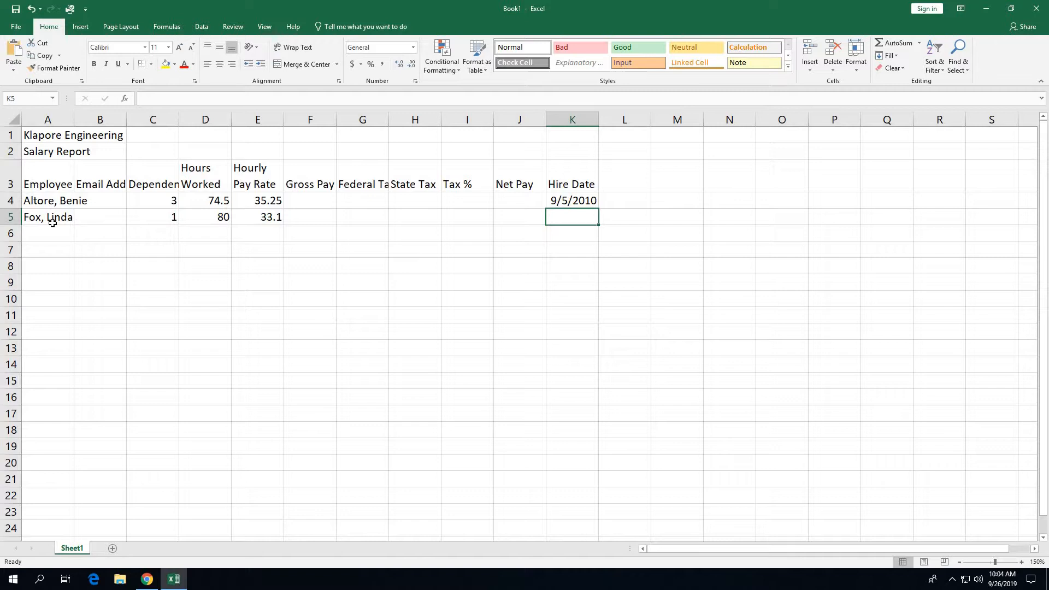
{"action": "type", "text": "10"}
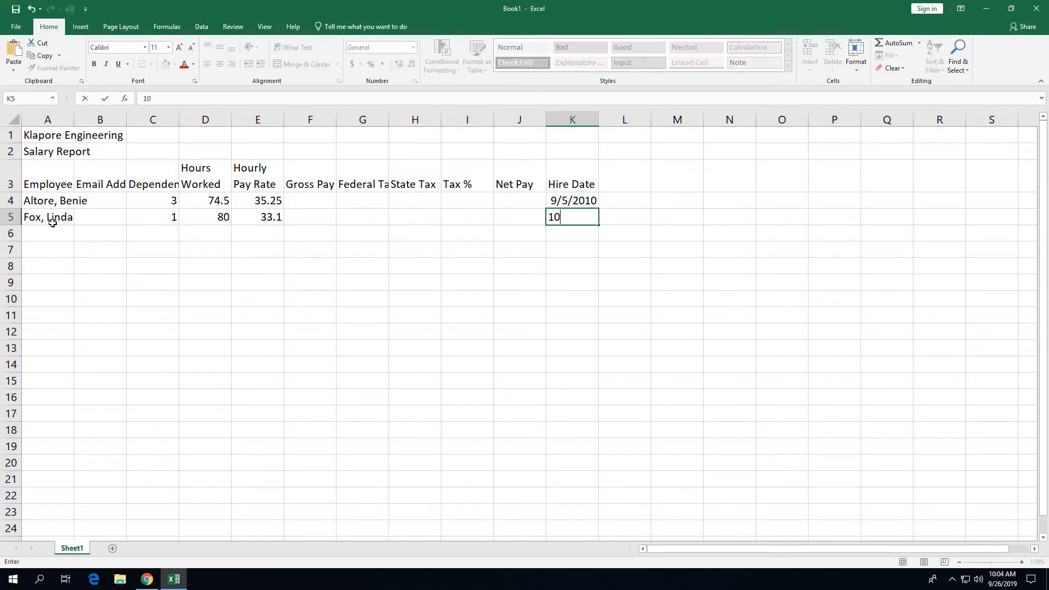
{"action": "type", "text": "/17/12"}
Step: Enter the third employee's name in A6 with 0 dependents and 71.75 hours worked
{"action": "left_click", "coordinate": [48, 240]}
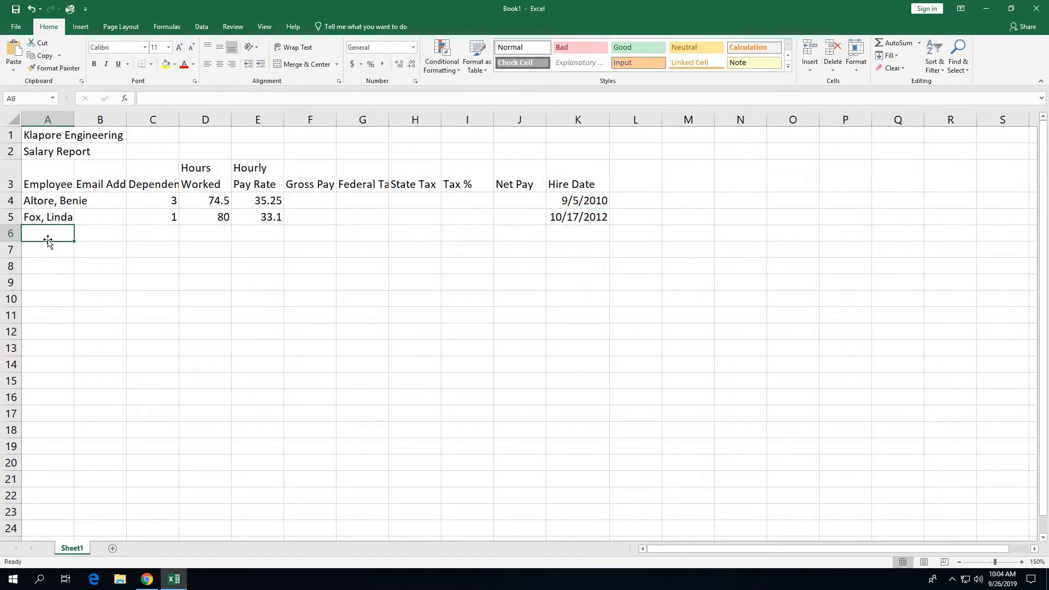
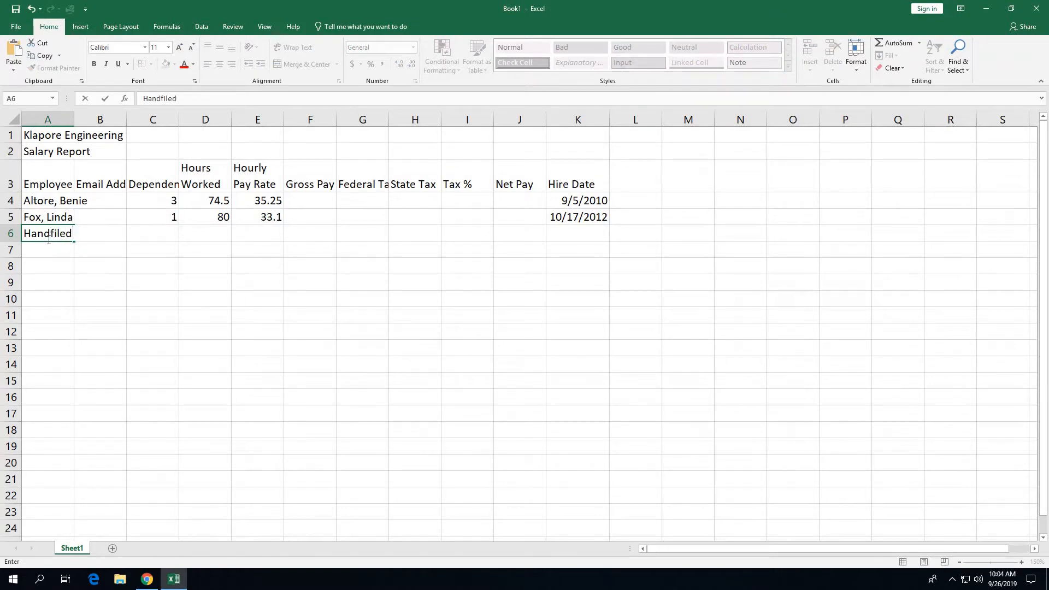
{"action": "key", "text": "Tab"}
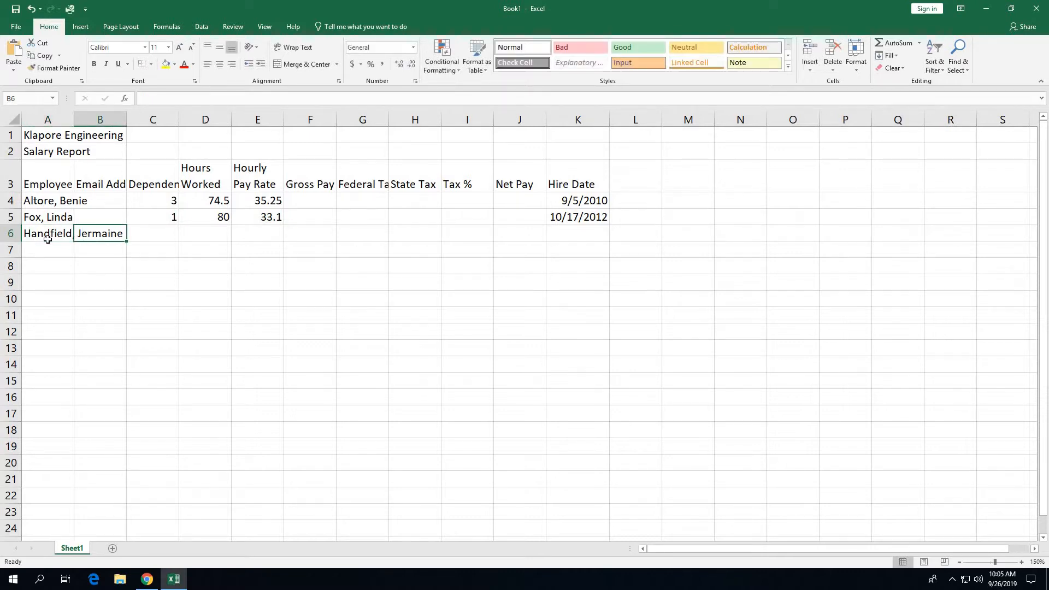
{"action": "key", "text": "Tab"}
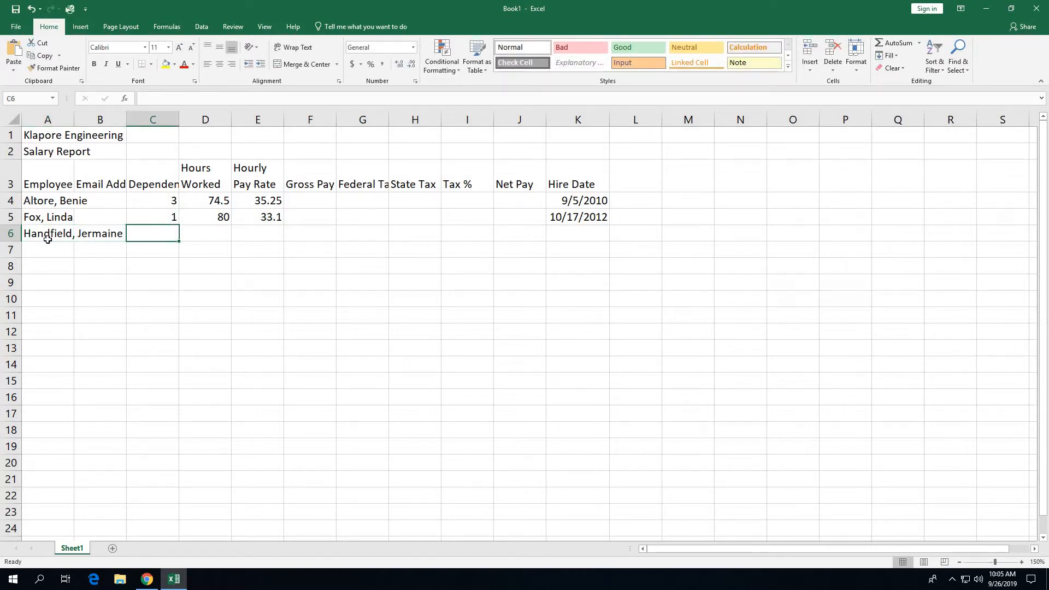
{"action": "type", "text": "0"}
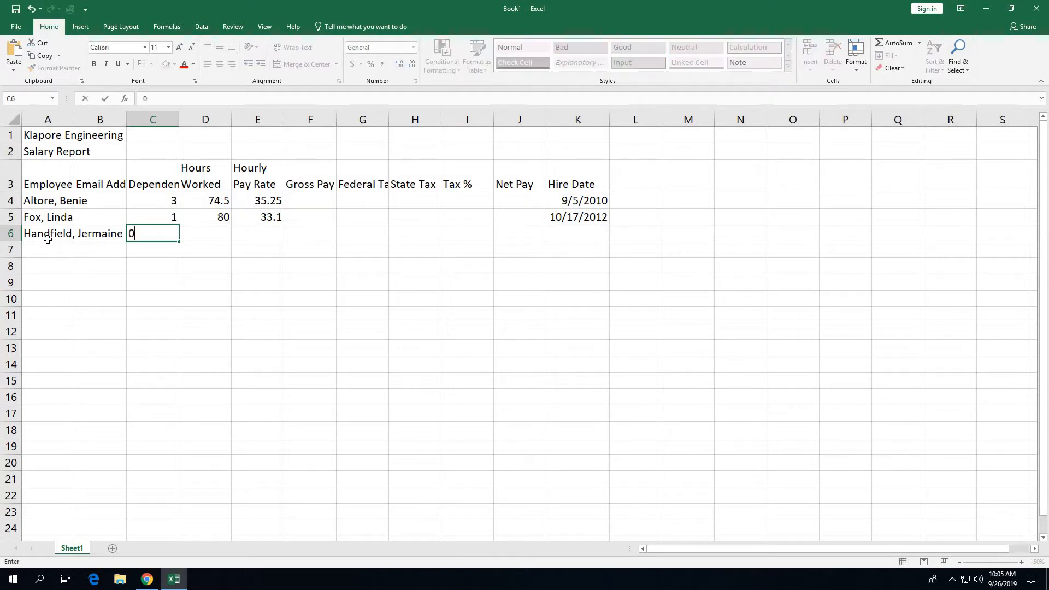
{"action": "key", "text": "Tab"}
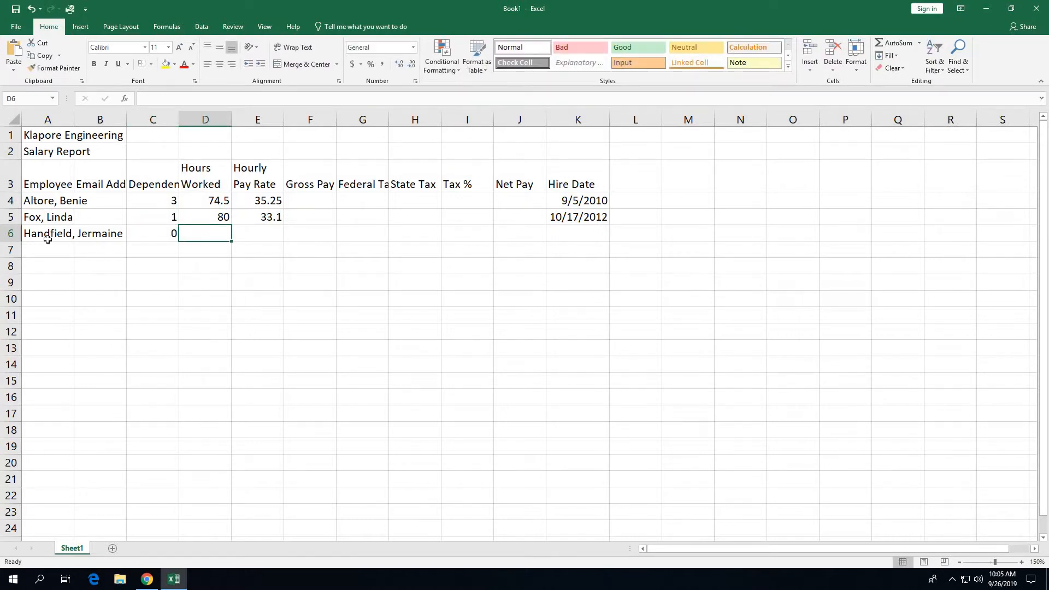
{"action": "type", "text": "71.75"}
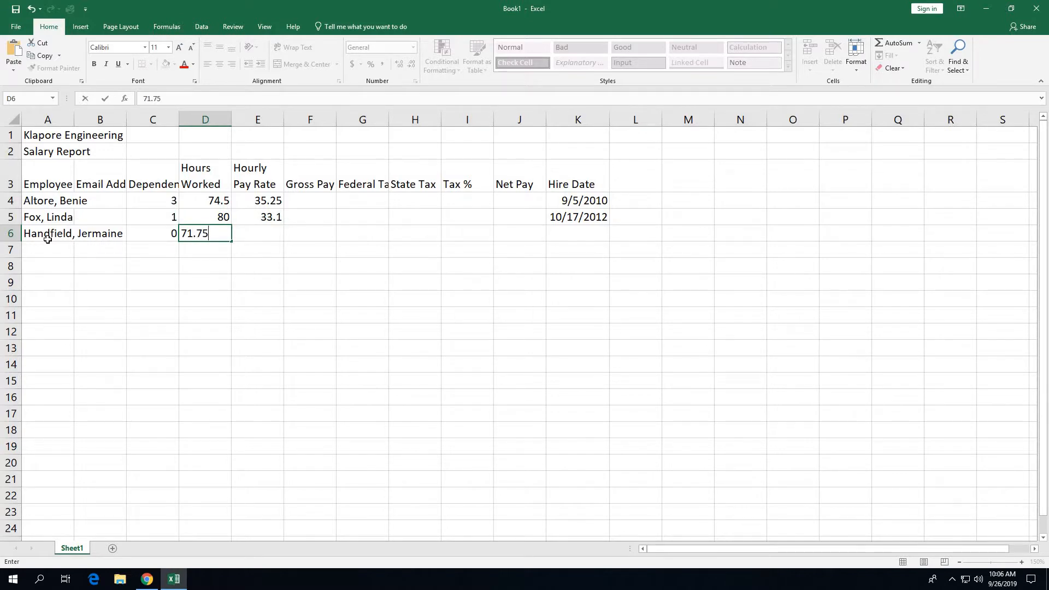
{"action": "key", "text": "Tab"}
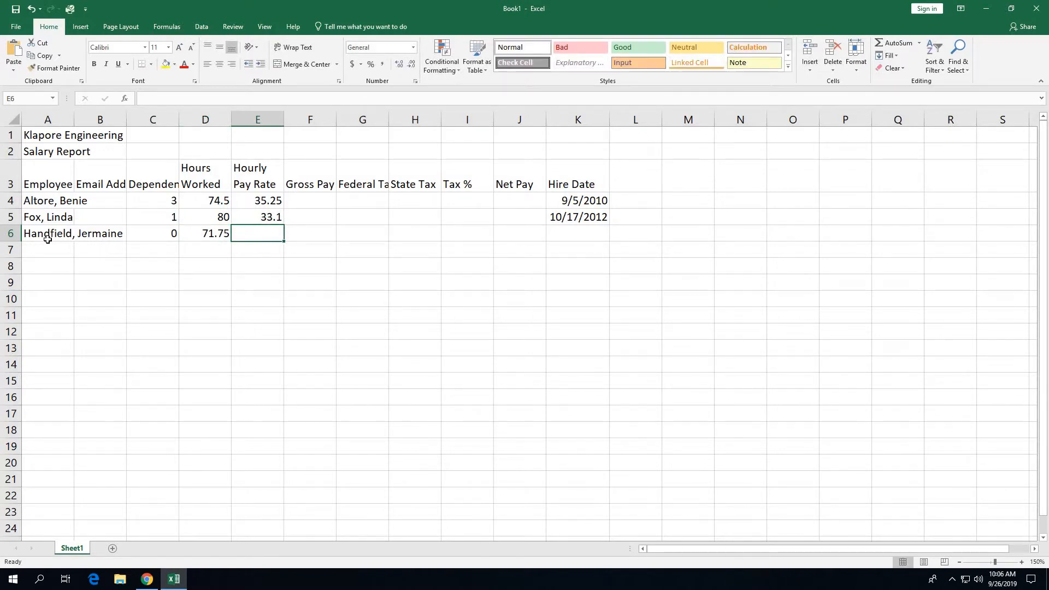
Step: Give the third employee a 28.65 pay rate and hire date 2/2/13, then move to A7
{"action": "type", "text": "6"}
{"action": "key", "text": "BackSpace"}
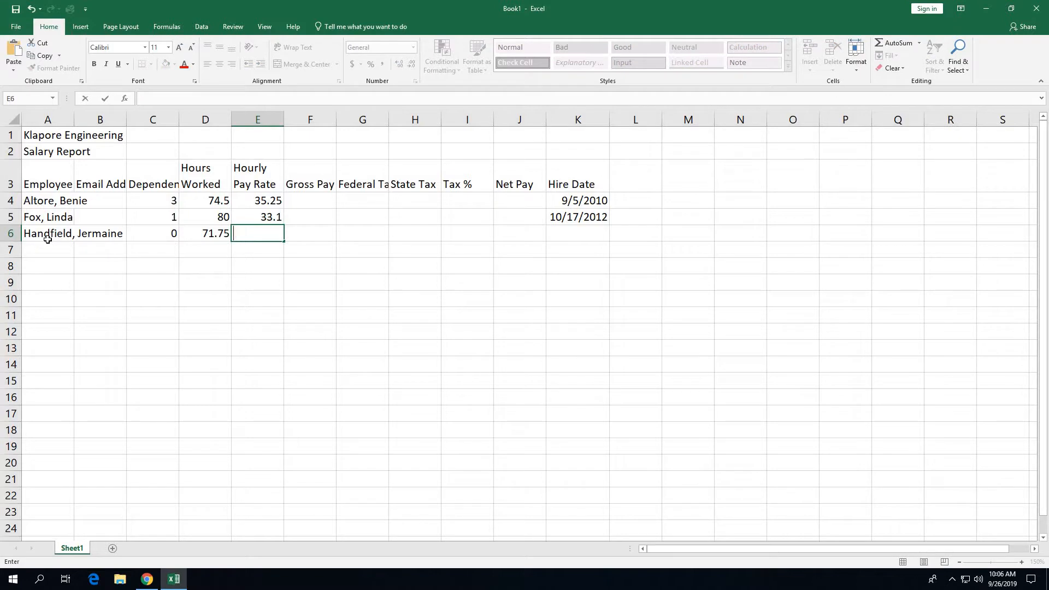
{"action": "type", "text": "28.65"}
{"action": "key", "text": "Tab"}
{"action": "key", "text": "Tab"}
{"action": "key", "text": "Tab"}
{"action": "key", "text": "Tab"}
{"action": "key", "text": "Tab"}
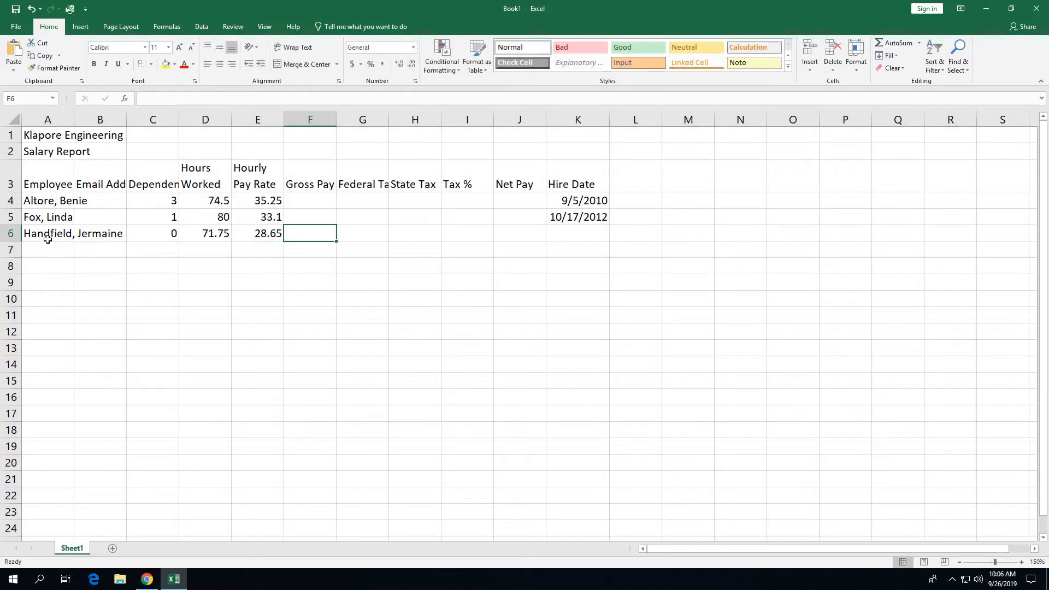
{"action": "key", "text": "Tab"}
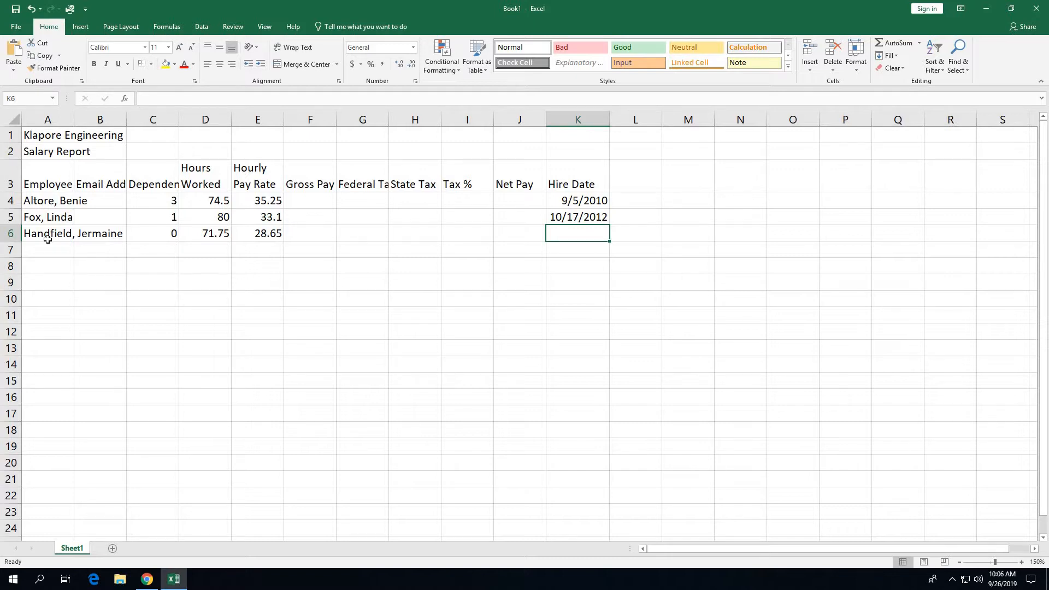
{"action": "type", "text": "2/"}
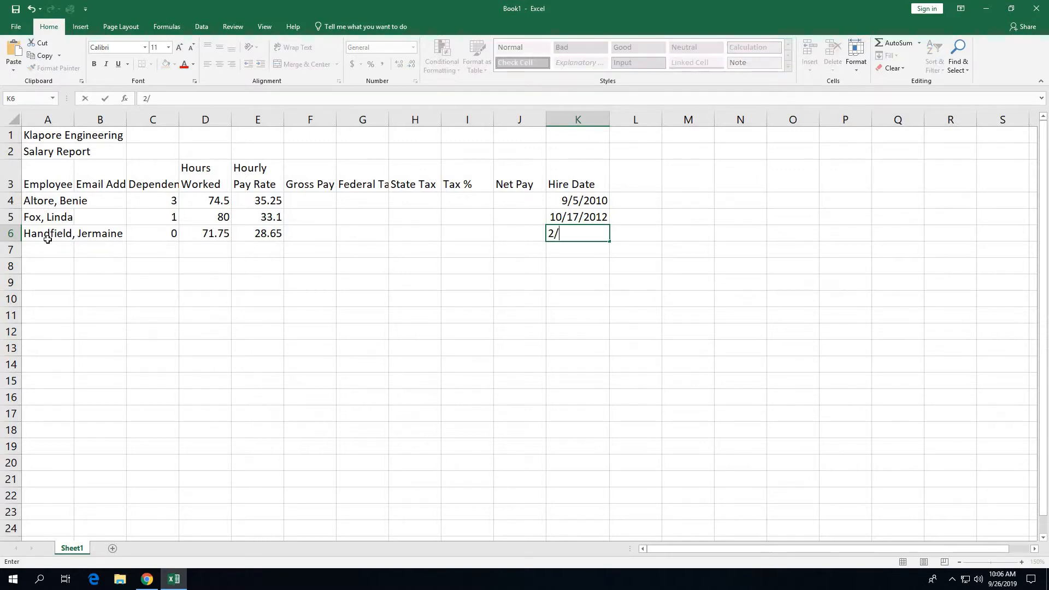
{"action": "type", "text": "2/13"}
{"action": "left_click", "coordinate": [42, 255]}
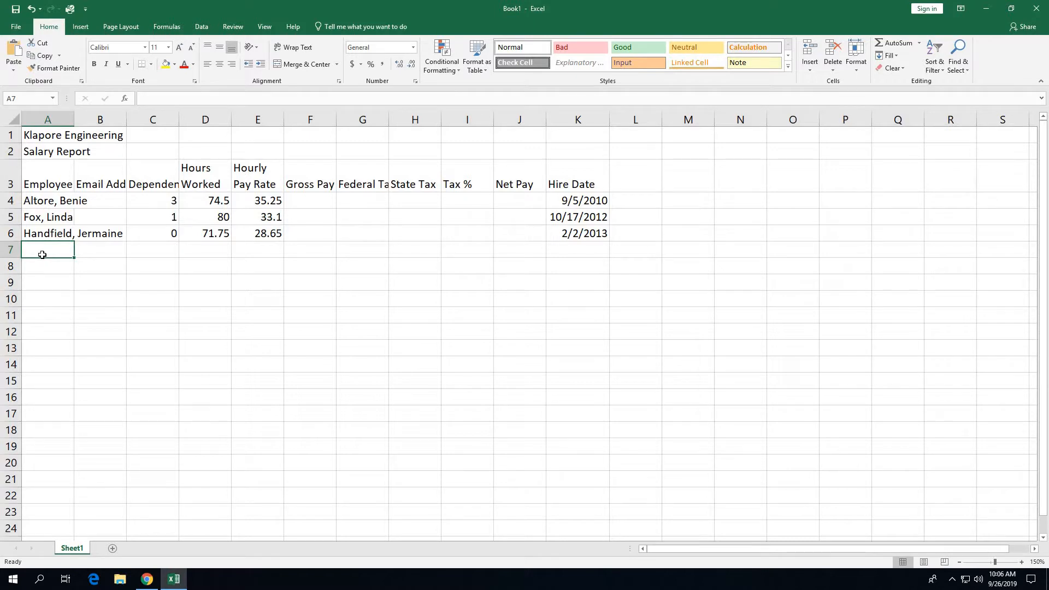
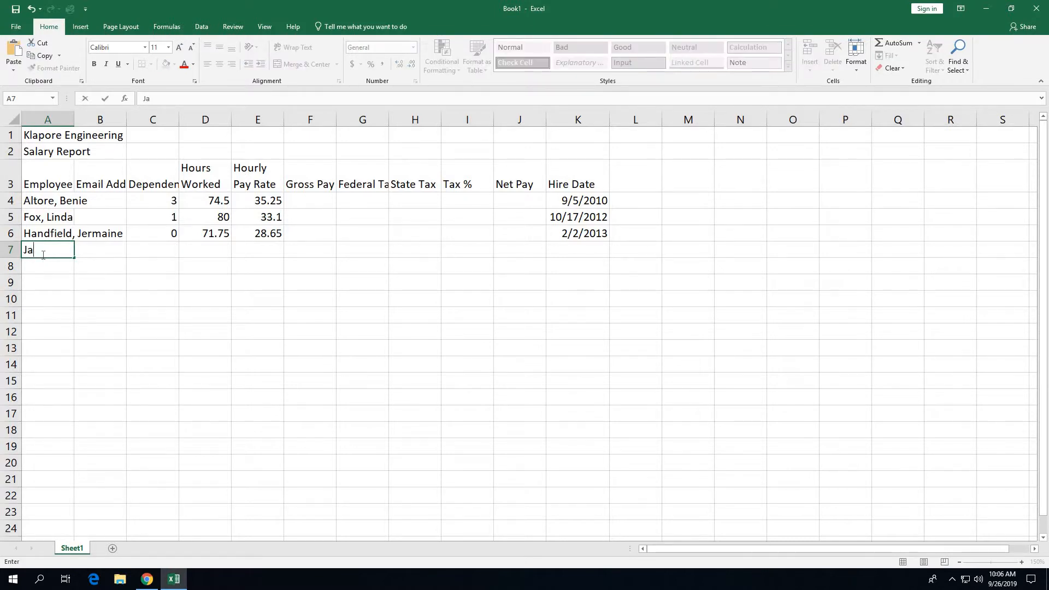
Step: Fill row 7 with the fourth employee's name, 2 dependents, 60 hours, 18 rate and hire date 1/15/16
{"action": "key", "text": "Tab"}
{"action": "key", "text": "Tab"}
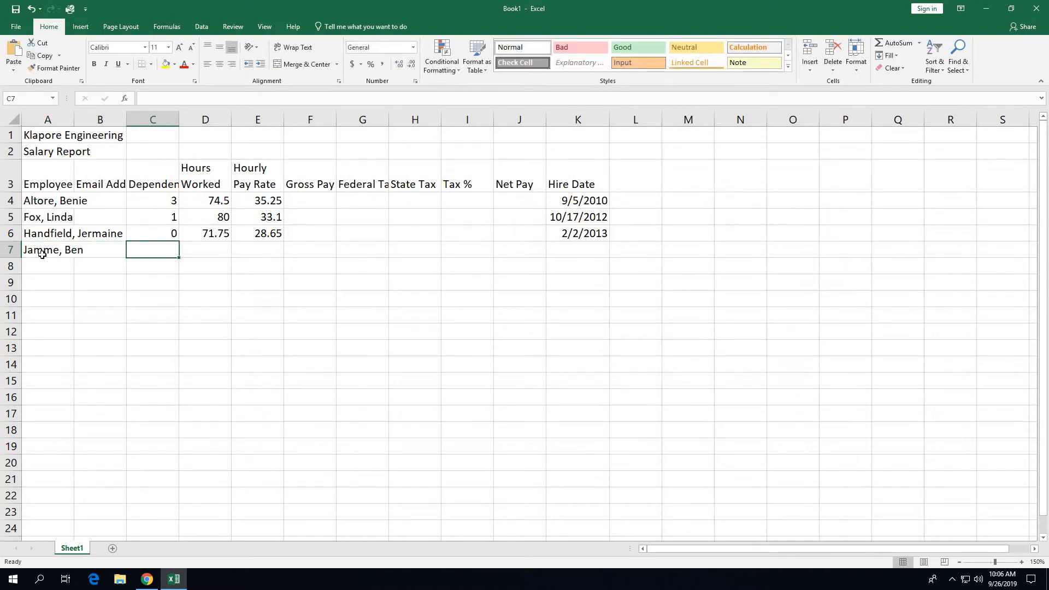
{"action": "type", "text": "2"}
{"action": "key", "text": "Tab"}
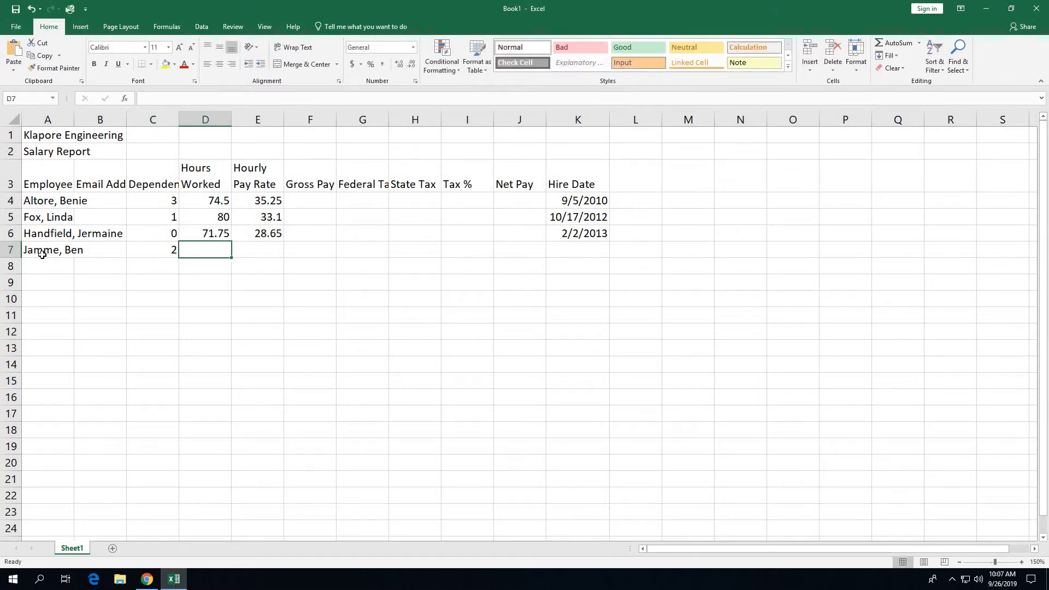
{"action": "type", "text": "60"}
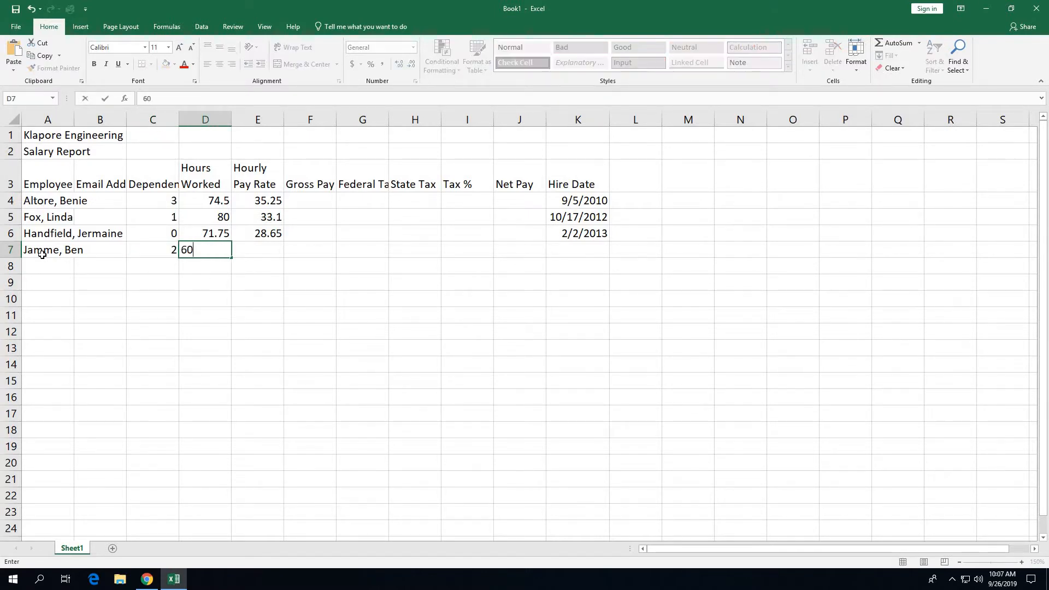
{"action": "key", "text": "Tab"}
{"action": "type", "text": "18"}
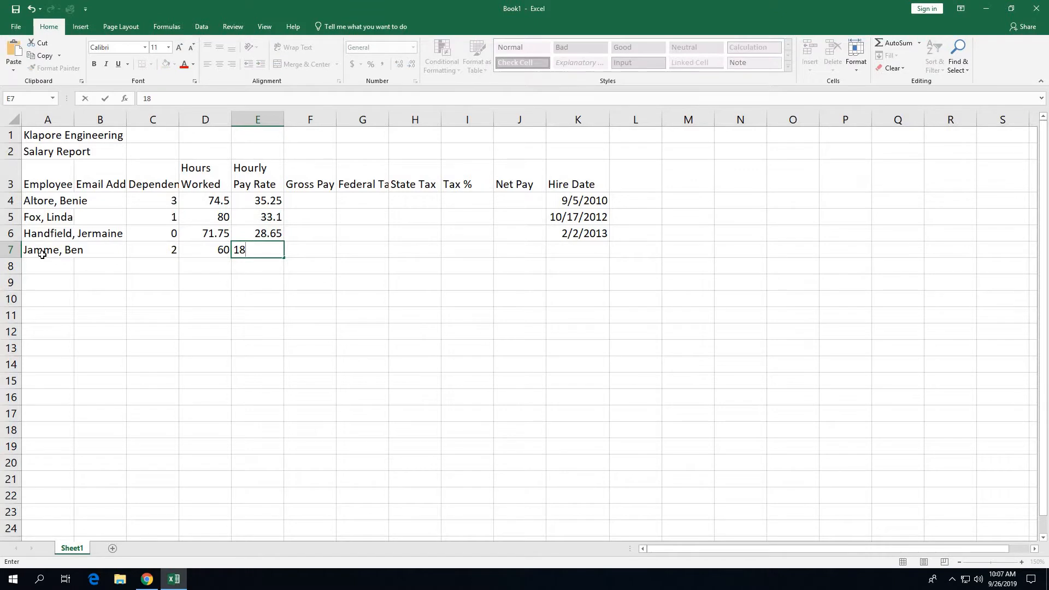
{"action": "key", "text": "Tab"}
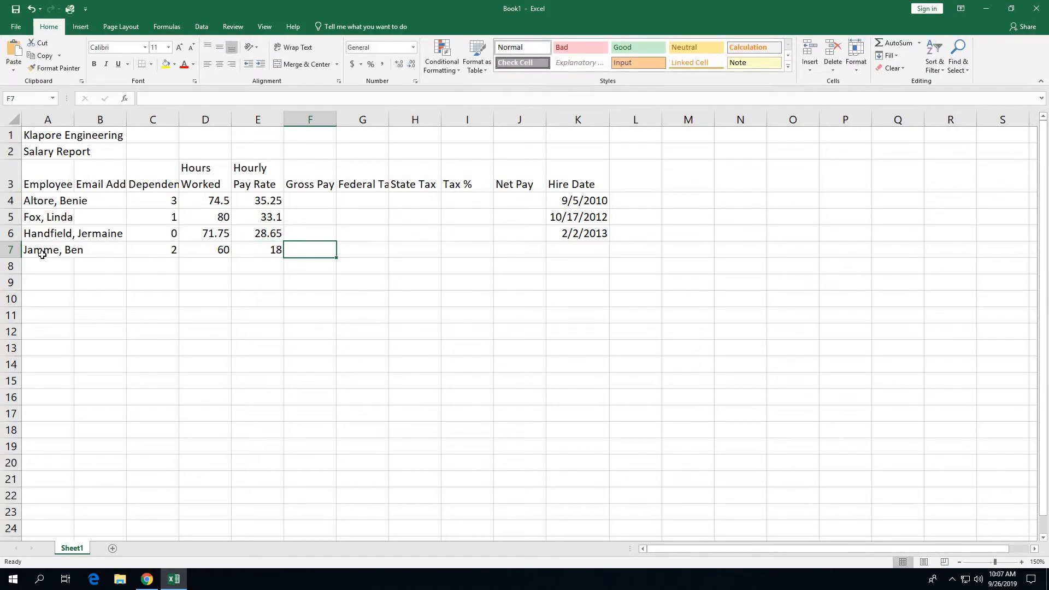
{"action": "left_click", "coordinate": [570, 248]}
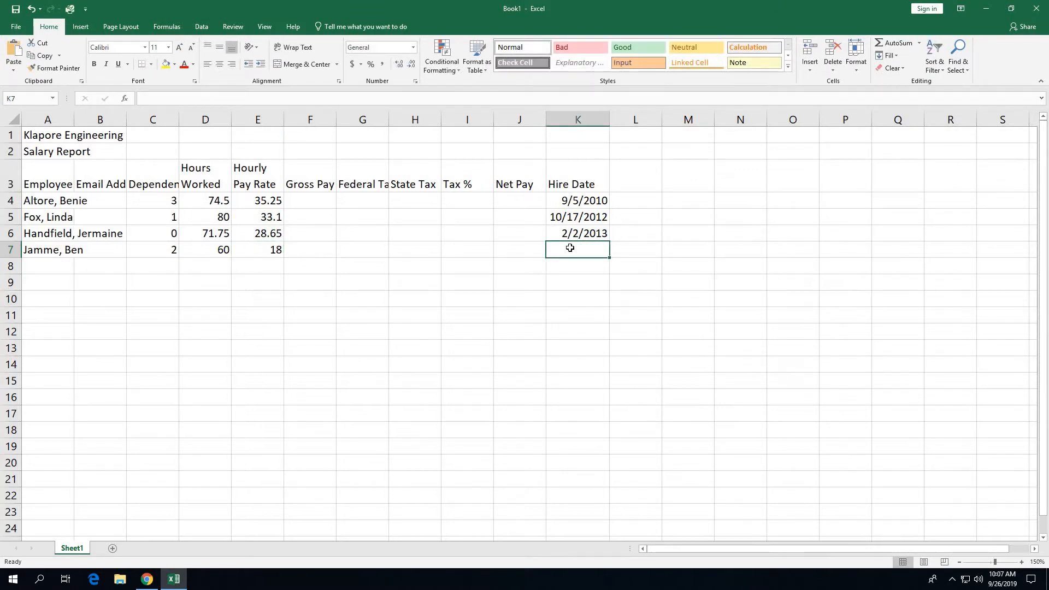
{"action": "type", "text": "1/15"}
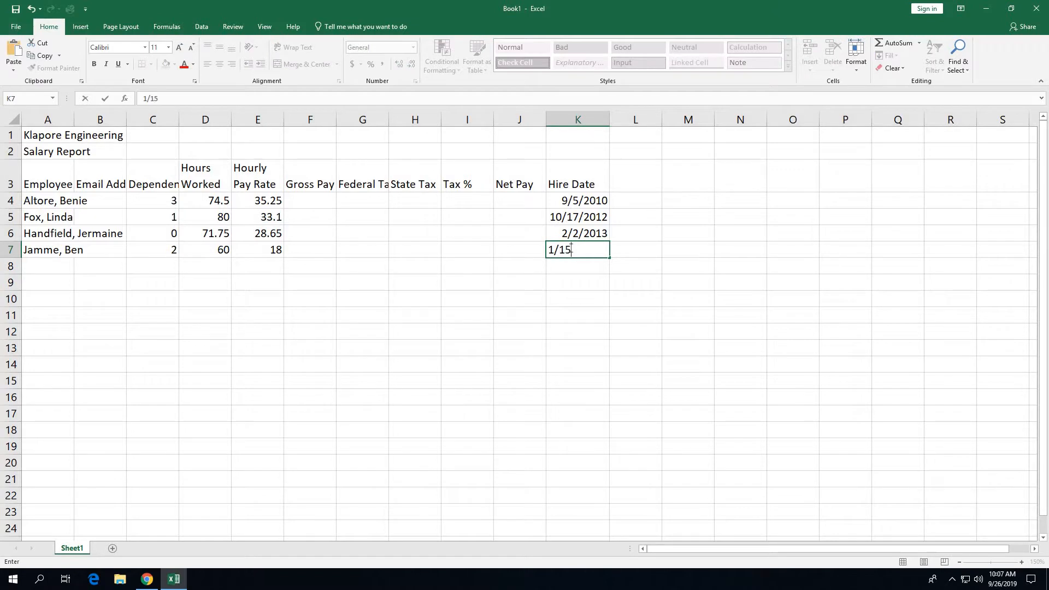
{"action": "type", "text": "/16"}
Step: Start row 8 with the fifth employee's name and 1 dependent
{"action": "left_click", "coordinate": [58, 267]}
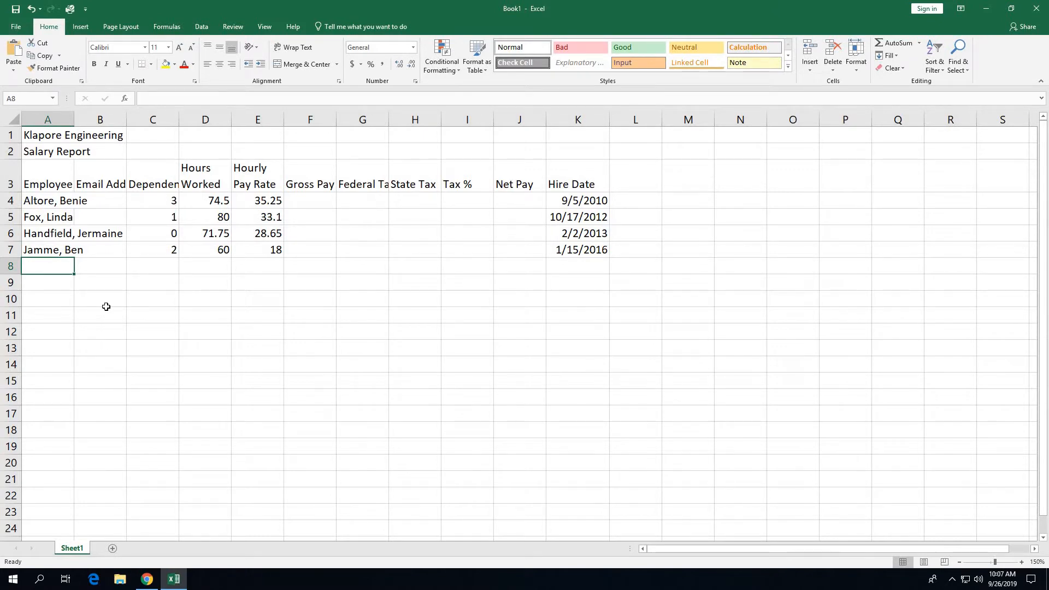
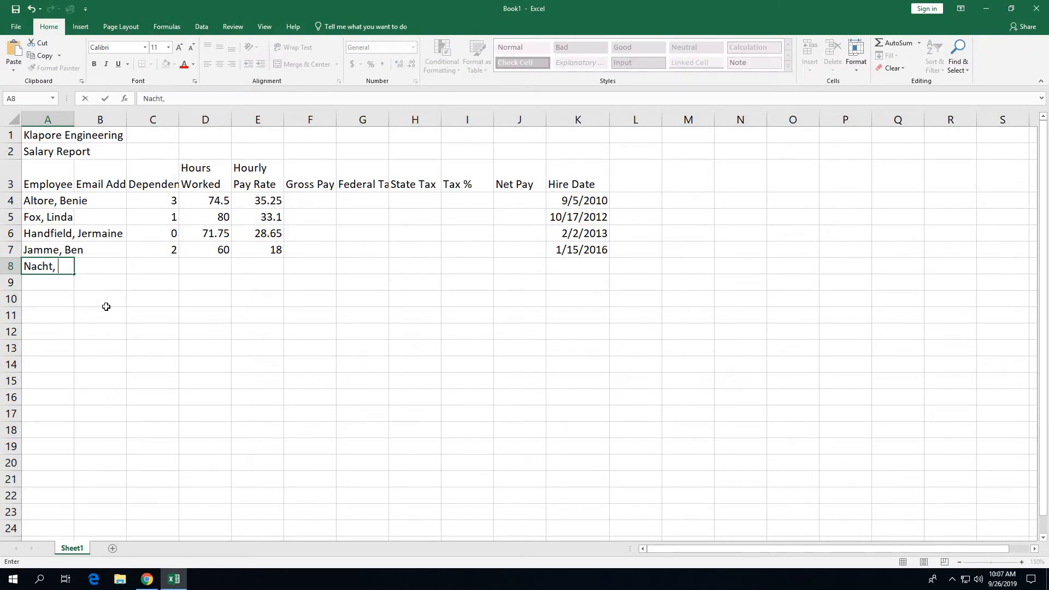
{"action": "key", "text": "Tab"}
{"action": "key", "text": "Tab"}
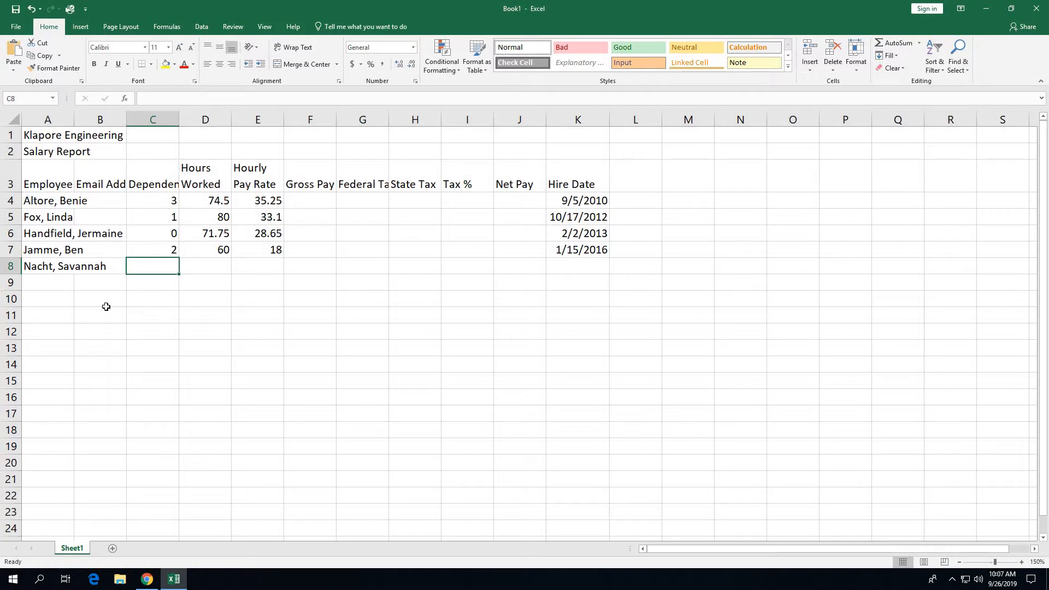
{"action": "type", "text": "1"}
{"action": "key", "text": "Tab"}
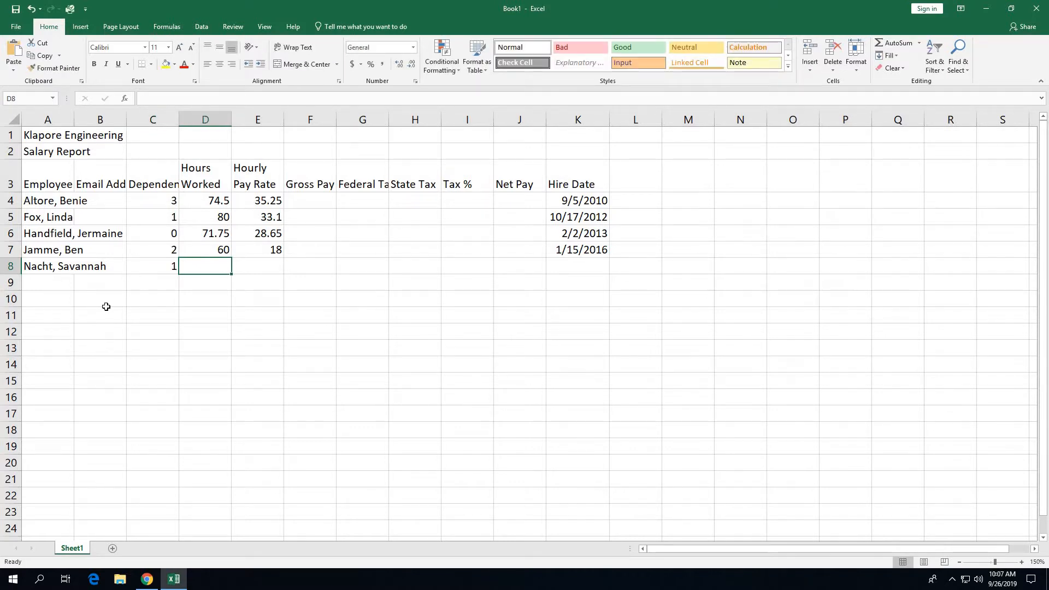
Step: Fill row 8 with 42.25 hours, a 25.90 pay rate and hire date 5/18/12
{"action": "type", "text": "42"}
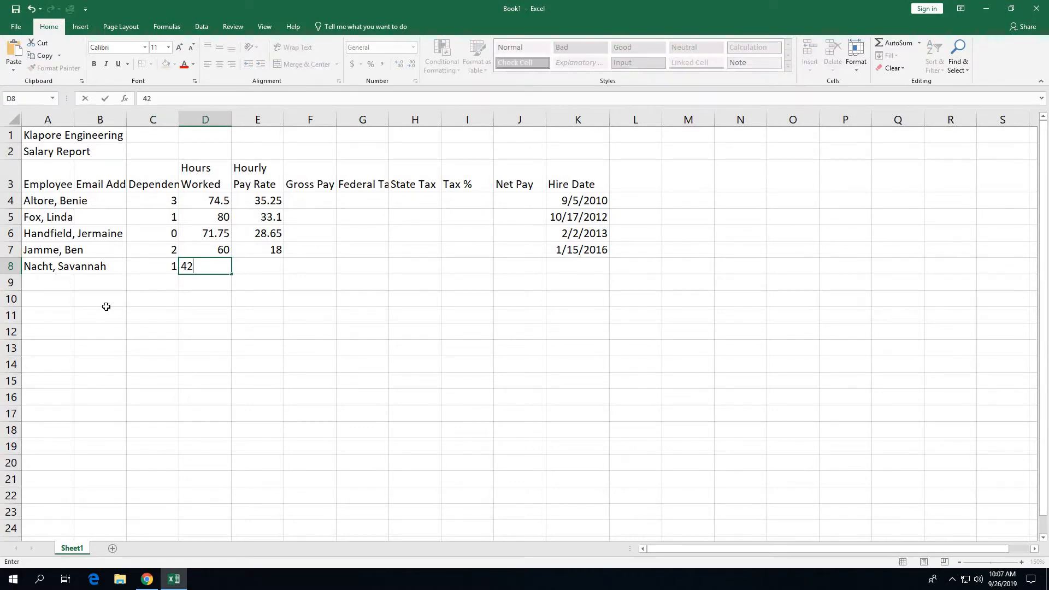
{"action": "type", "text": ".25"}
{"action": "key", "text": "Tab"}
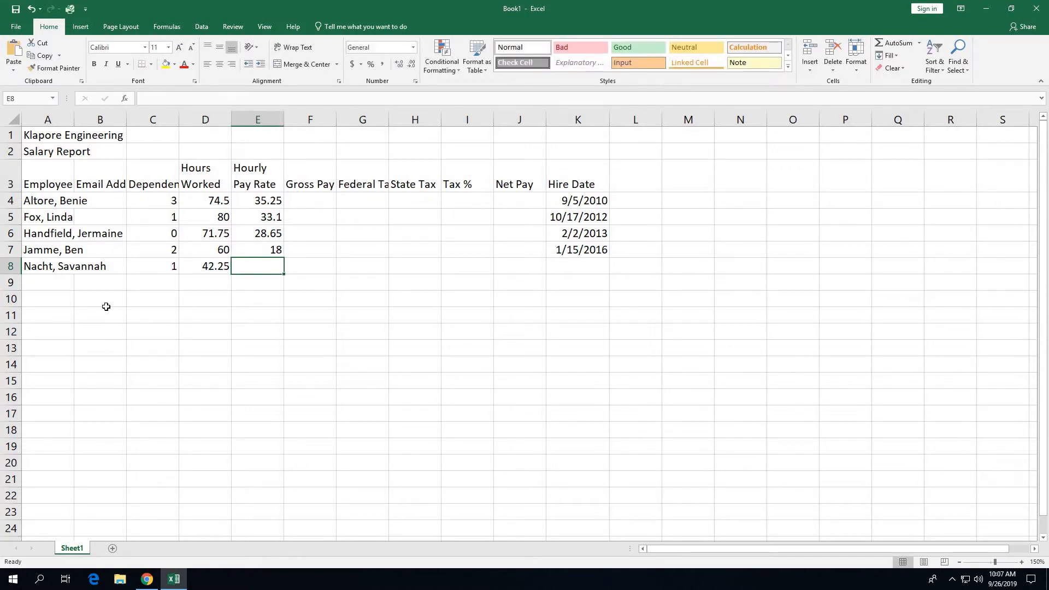
{"action": "type", "text": "25.90"}
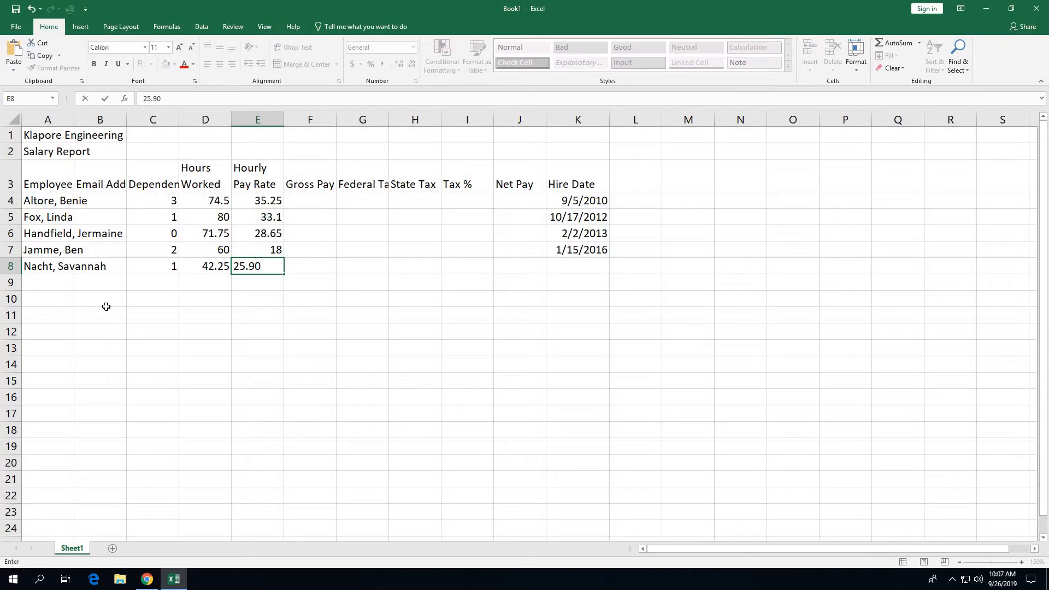
{"action": "key", "text": "Tab"}
{"action": "key", "text": "Tab"}
{"action": "key", "text": "Tab"}
{"action": "key", "text": "Tab"}
{"action": "key", "text": "Tab"}
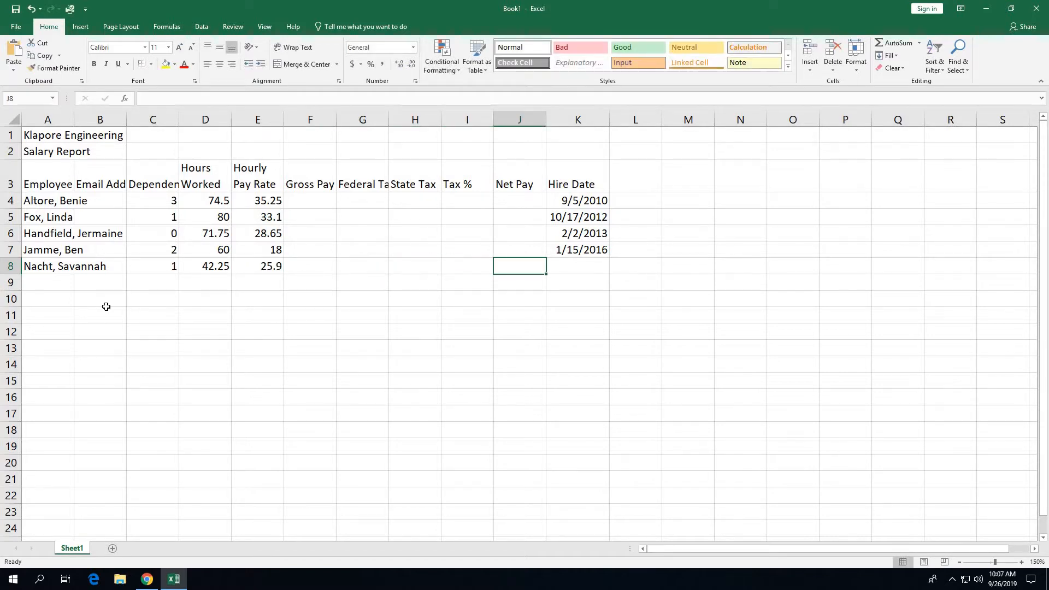
{"action": "key", "text": "Tab"}
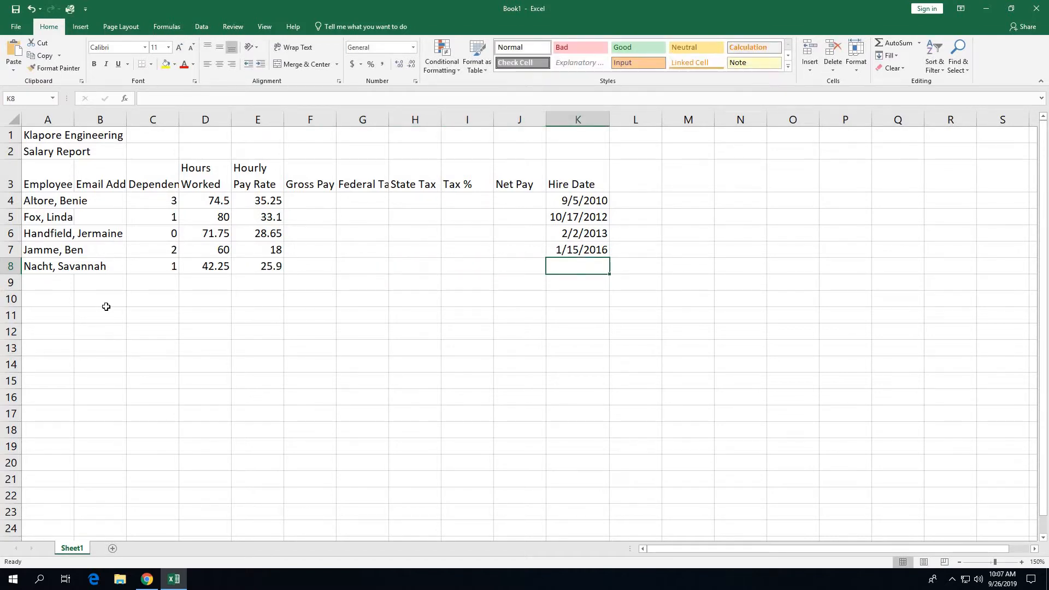
{"action": "type", "text": "5/18"}
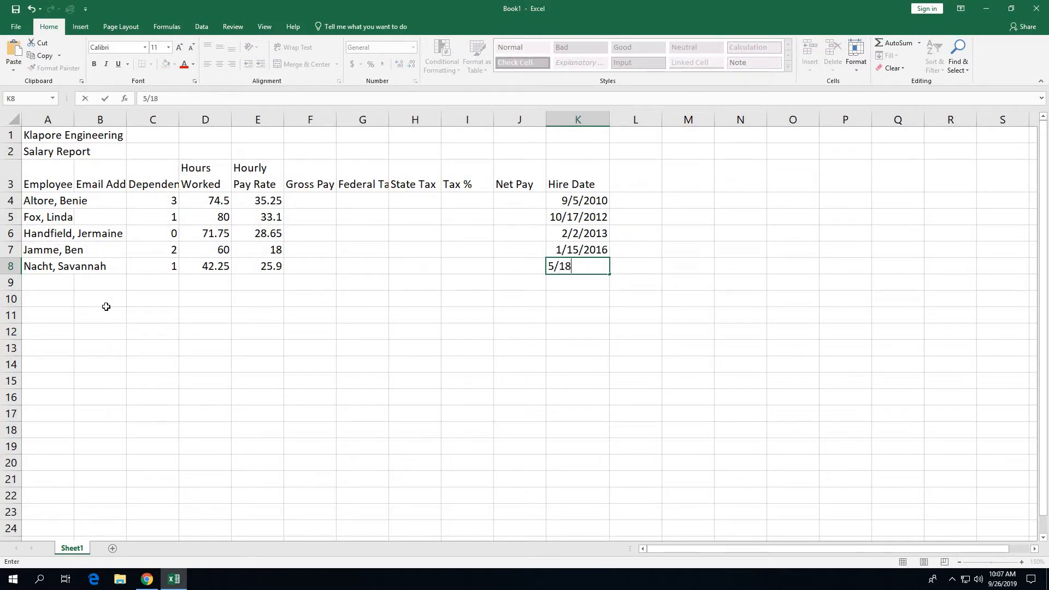
{"action": "type", "text": "/12"}
{"action": "left_click", "coordinate": [55, 285]}
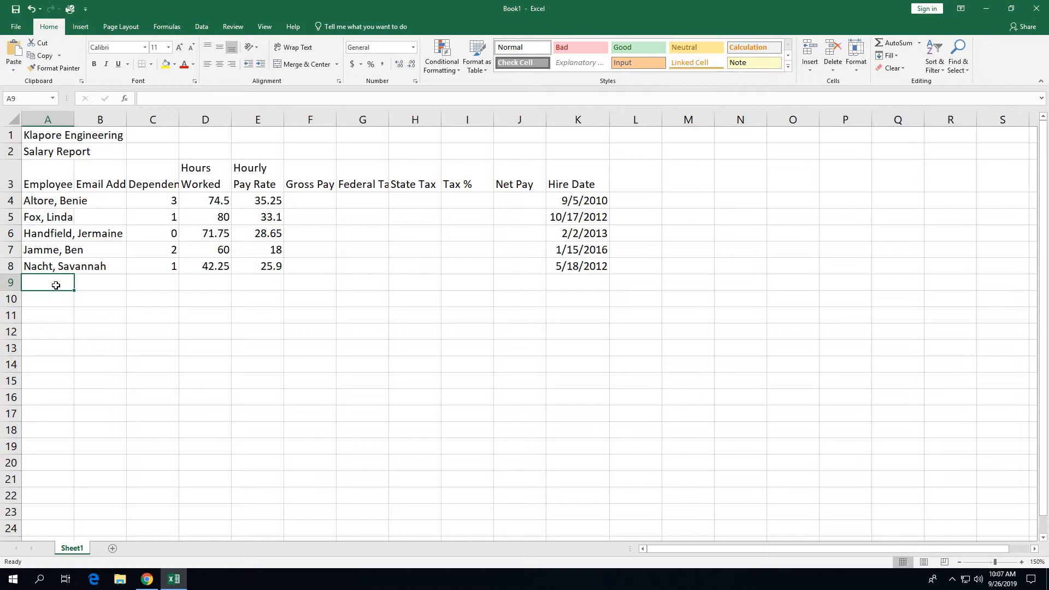
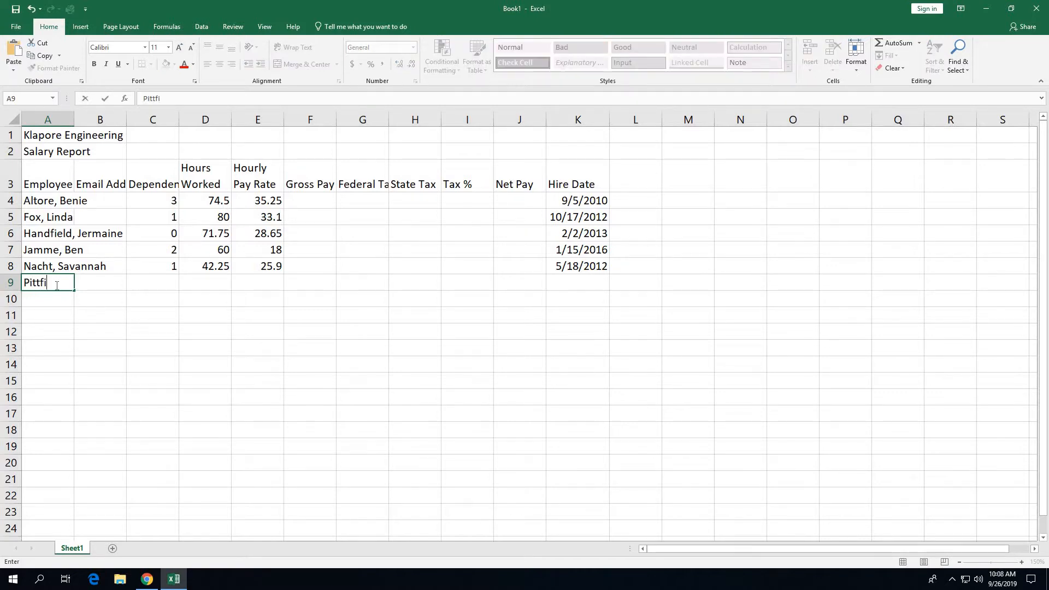
Step: Enter the row 9 employee's name with 0 dependents, 75.75 hours, 21.95 rate and hire date 5/24/13
{"action": "key", "text": "Tab"}
{"action": "key", "text": "Tab"}
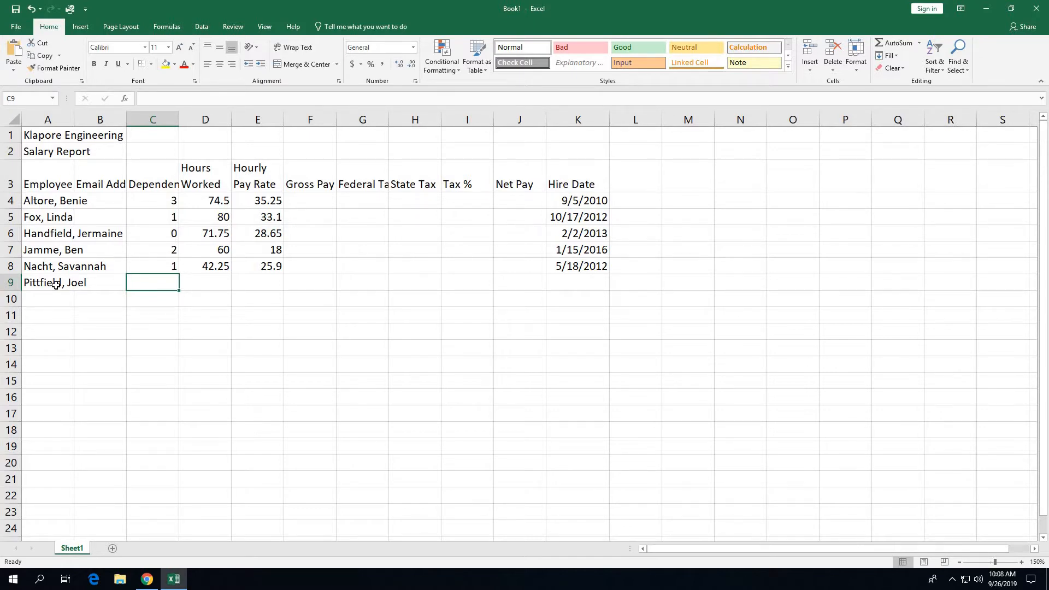
{"action": "type", "text": "0"}
{"action": "key", "text": "Tab"}
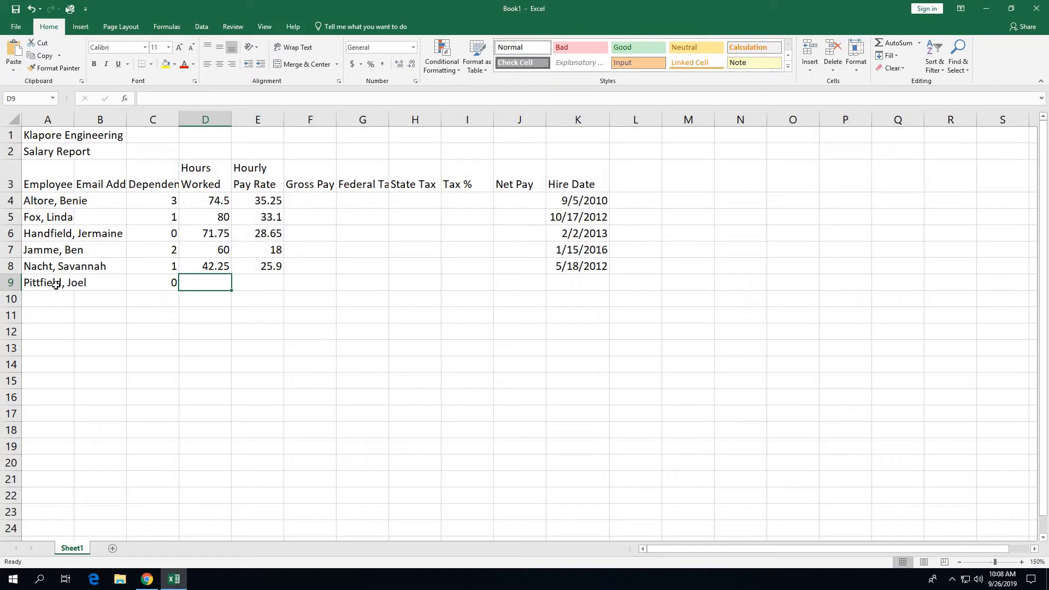
{"action": "type", "text": "75.75"}
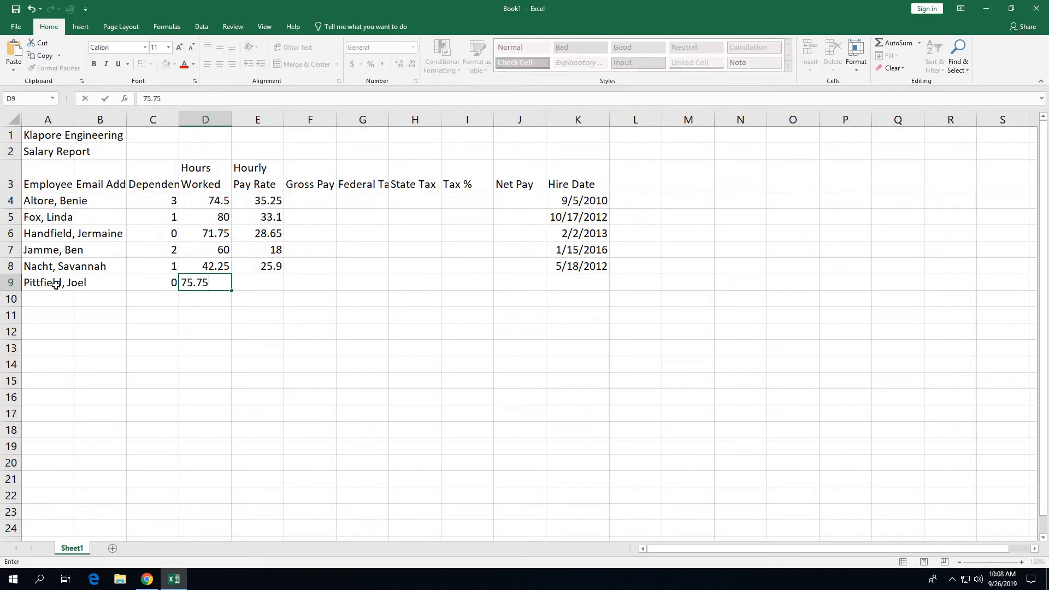
{"action": "key", "text": "Tab"}
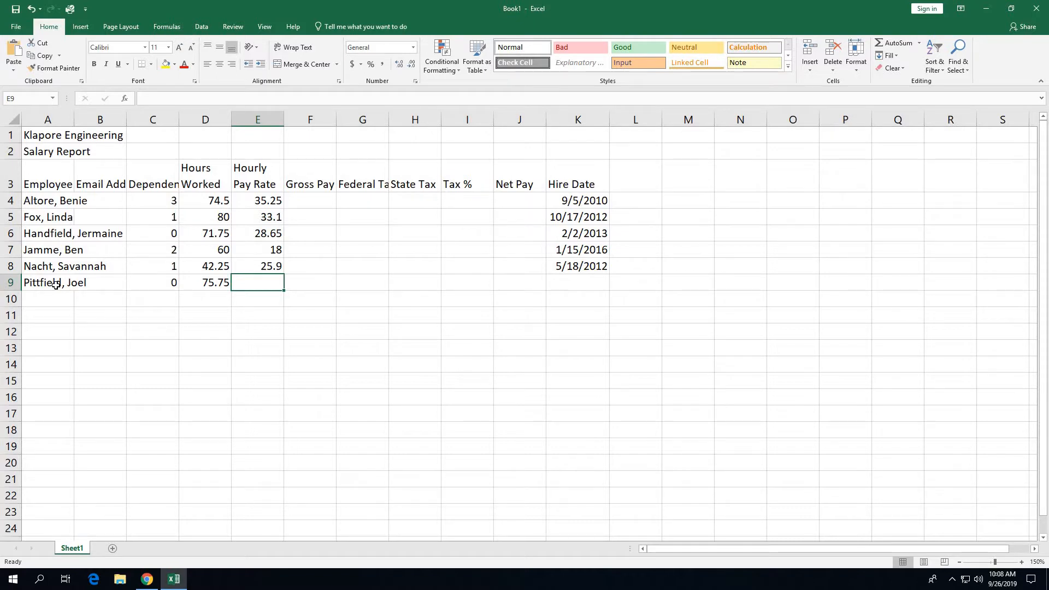
{"action": "type", "text": "21.95"}
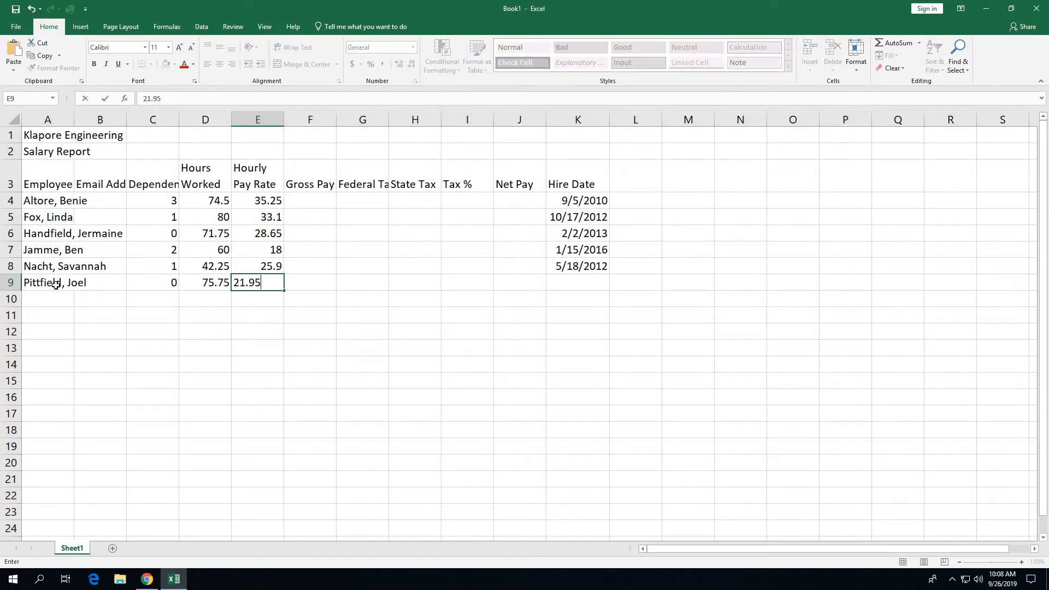
{"action": "key", "text": "Tab"}
{"action": "key", "text": "Tab"}
{"action": "key", "text": "Tab"}
{"action": "key", "text": "Tab"}
{"action": "key", "text": "Tab"}
{"action": "key", "text": "Tab"}
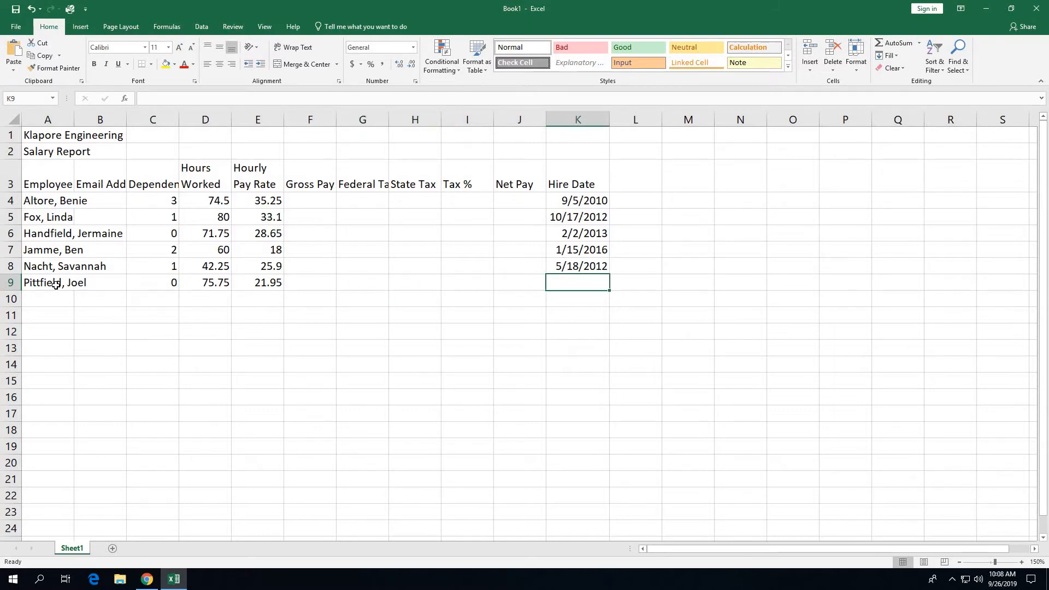
{"action": "type", "text": "5/"}
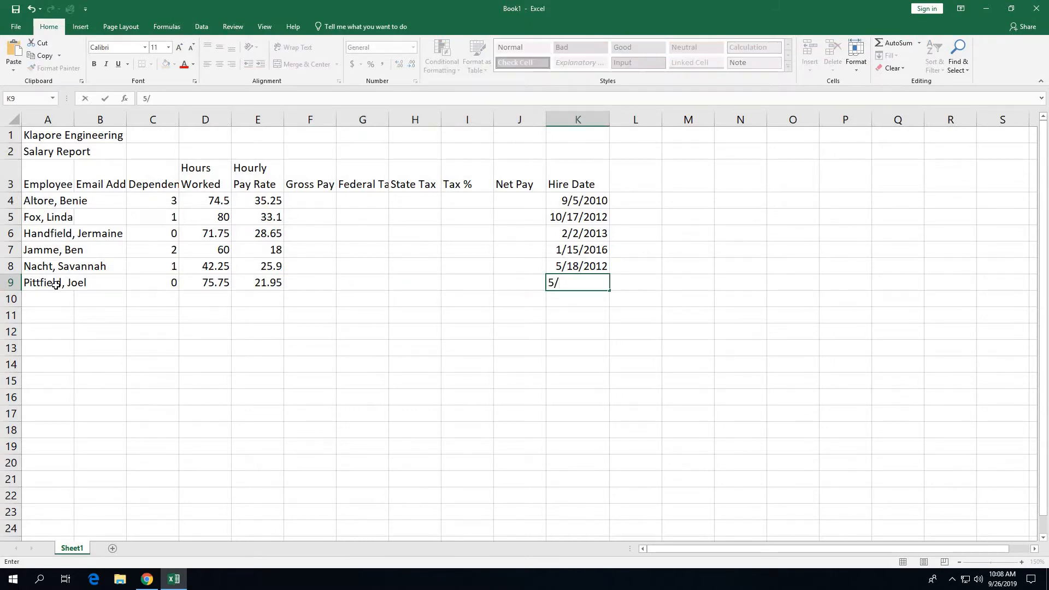
{"action": "type", "text": "24/13"}
Step: Enter the seventh employee's name in A10, correcting a typo
{"action": "left_click", "coordinate": [49, 299]}
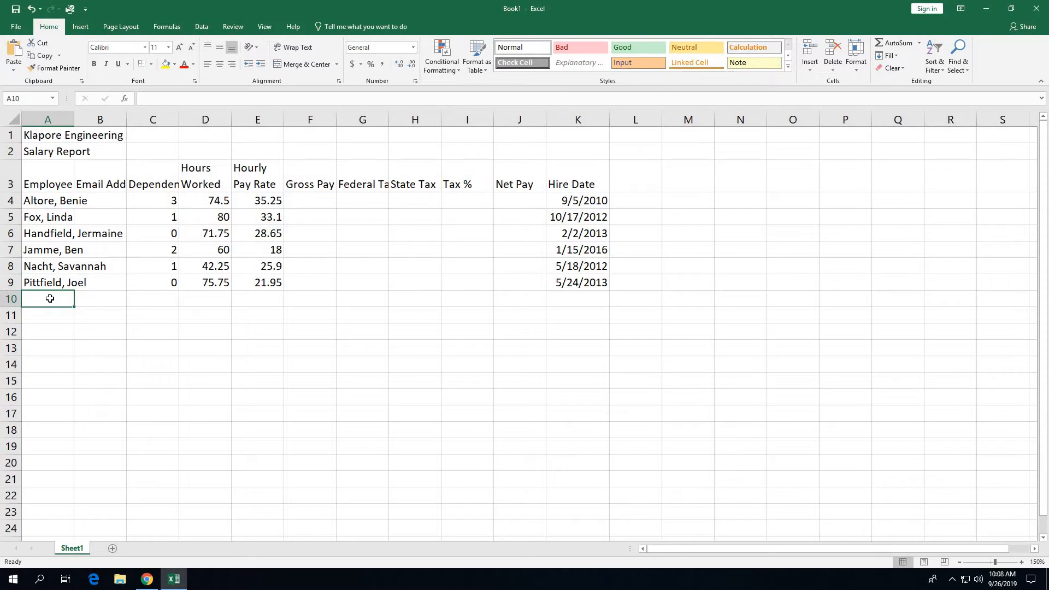
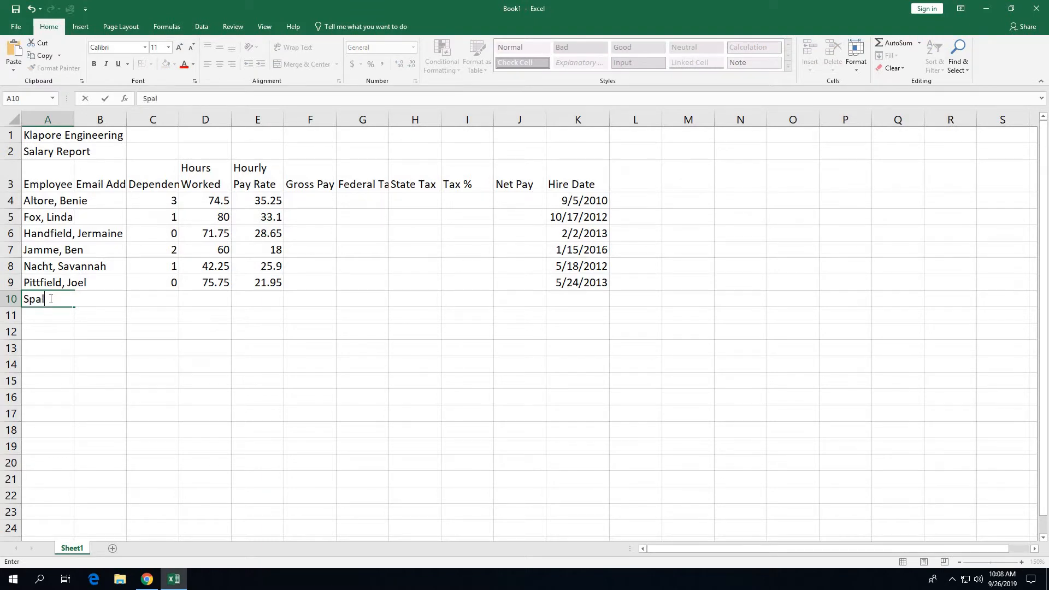
{"action": "key", "text": "Tab"}
{"action": "key", "text": "Tab"}
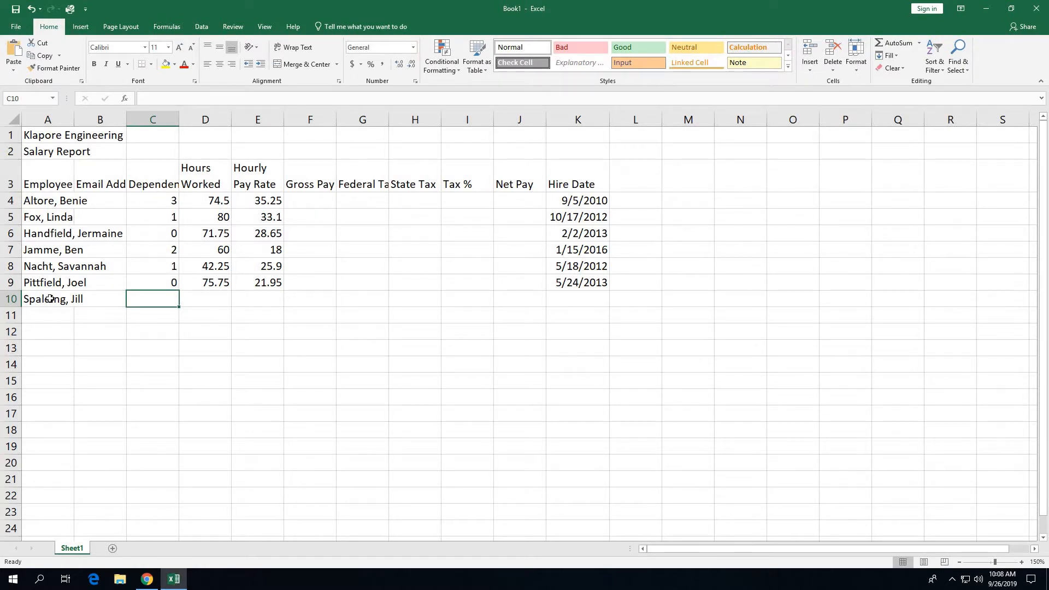
Step: Fill row 10 with 3 dependents, 80 hours, a 32.50 pay rate and hire date 11/11/11
{"action": "type", "text": "3"}
{"action": "key", "text": "Tab"}
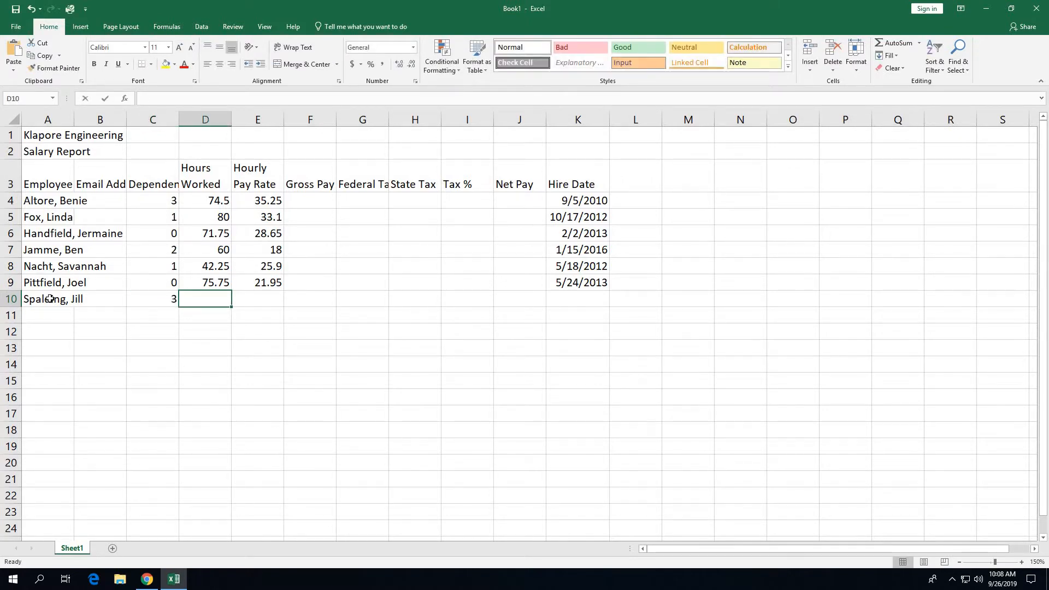
{"action": "type", "text": "80"}
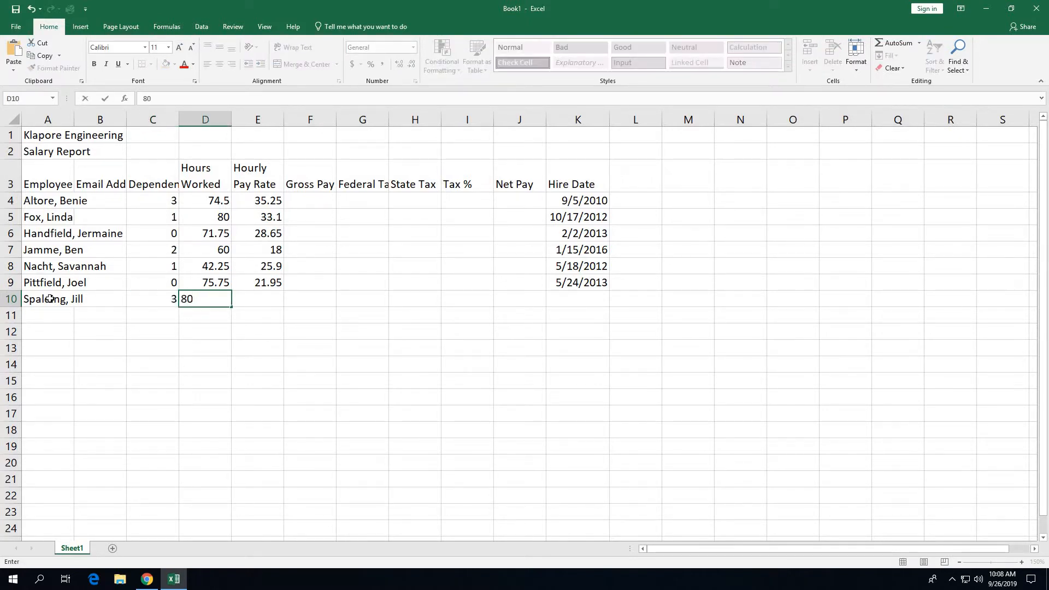
{"action": "key", "text": "Tab"}
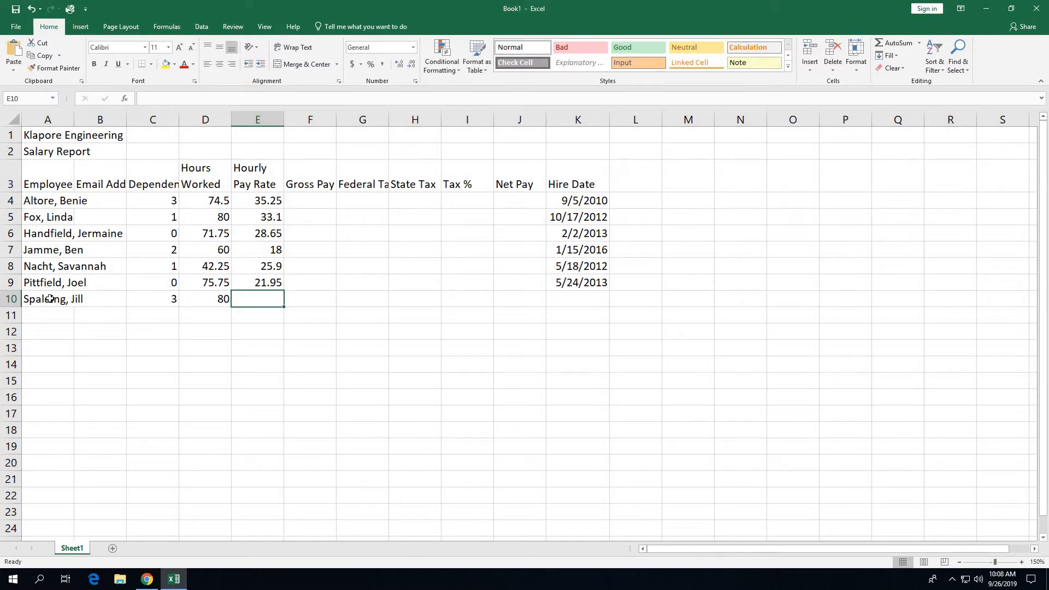
{"action": "type", "text": "32.50"}
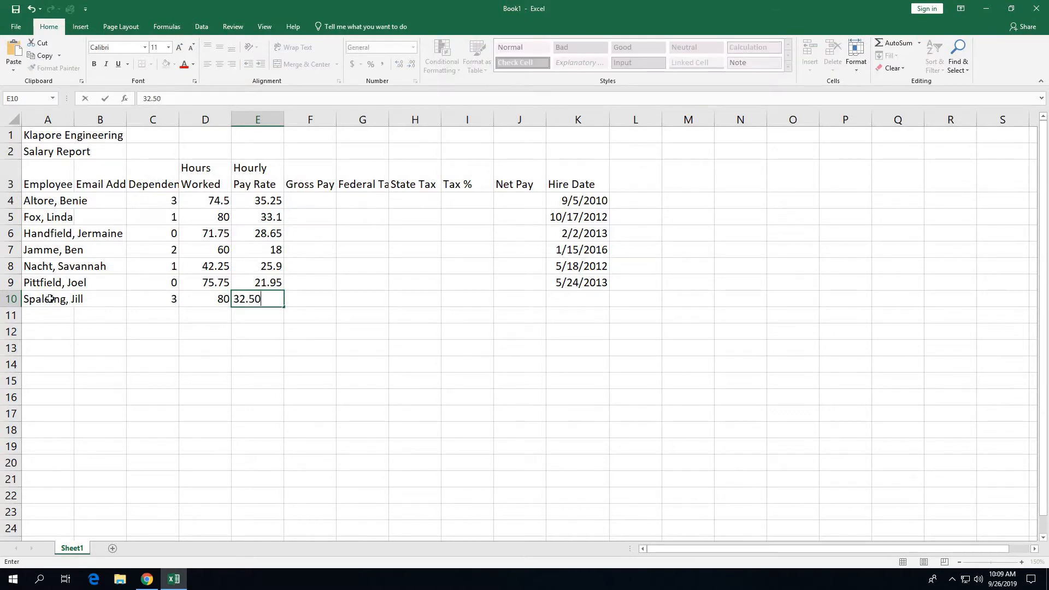
{"action": "key", "text": "Tab"}
{"action": "key", "text": "Tab"}
{"action": "key", "text": "Tab"}
{"action": "key", "text": "Tab"}
{"action": "key", "text": "Tab"}
{"action": "key", "text": "Tab"}
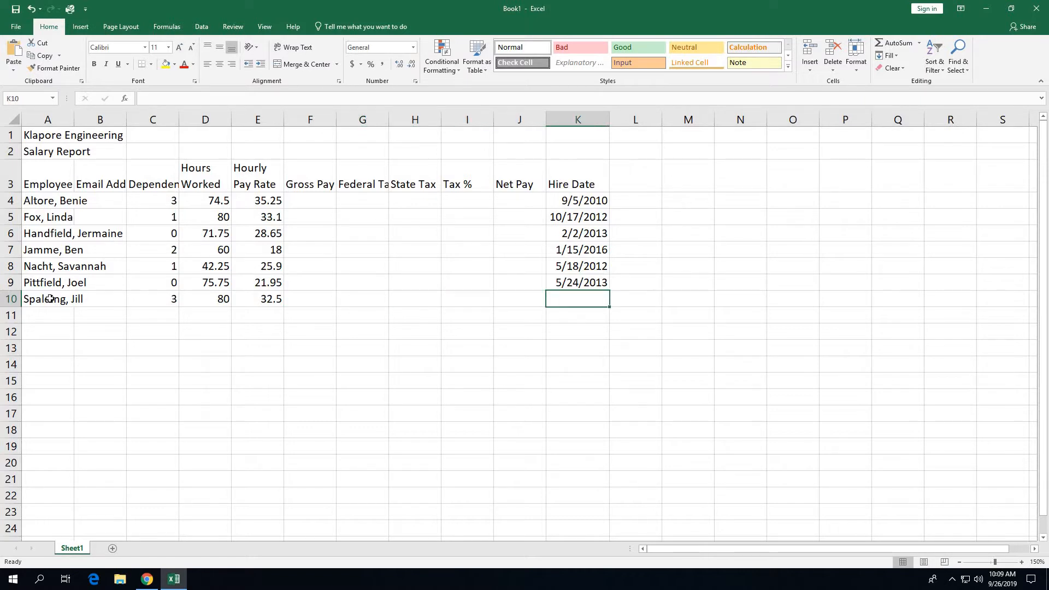
{"action": "type", "text": "11"}
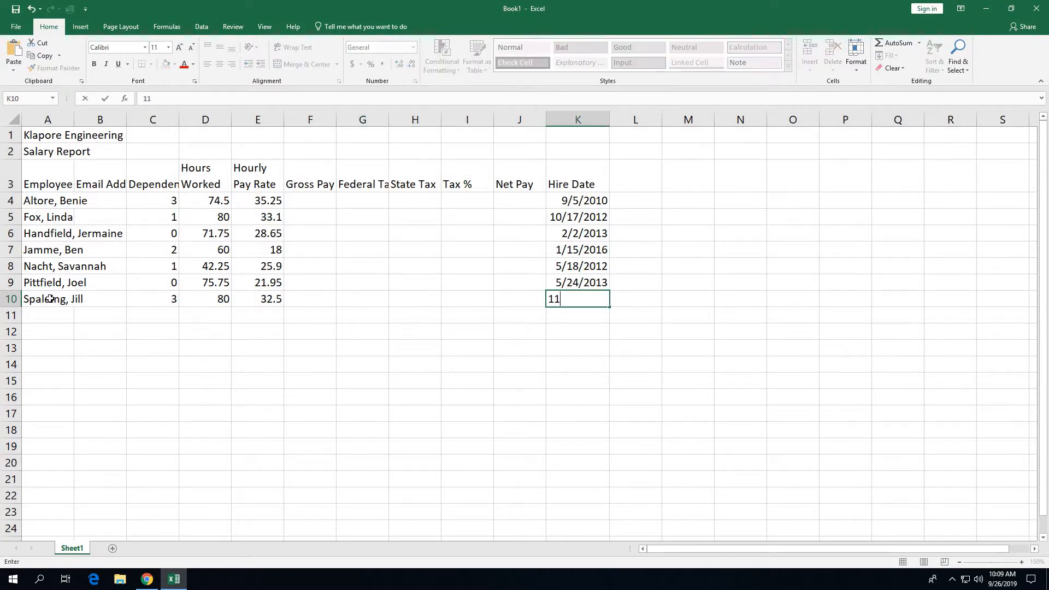
{"action": "type", "text": "/11/11"}
Step: Enter the row 11 employee's name with 2 dependents, 64.50 hours, 41.02 rate and hire date 4/29/06
{"action": "left_click", "coordinate": [39, 316]}
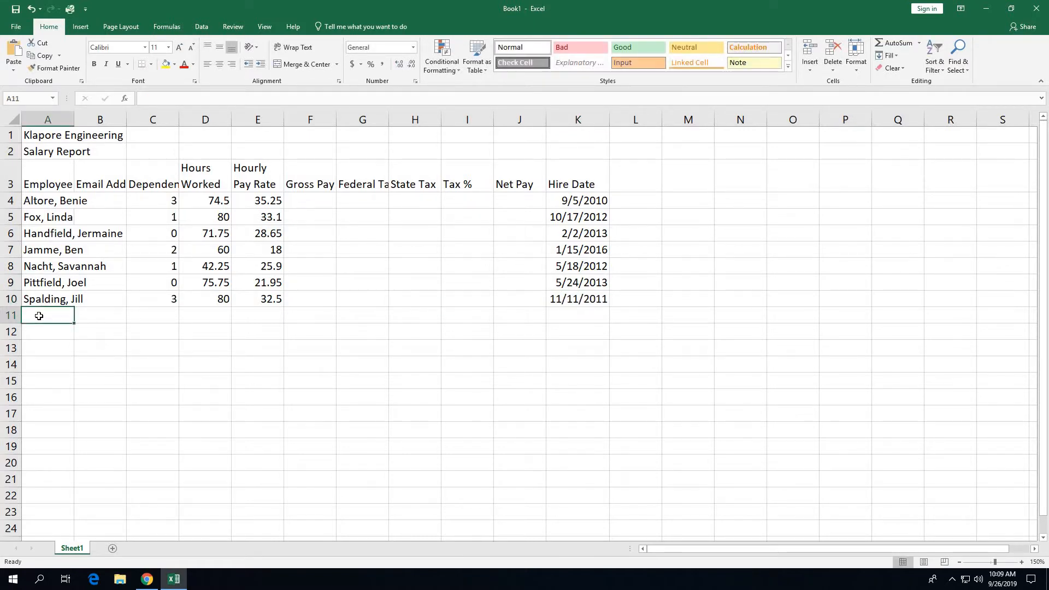
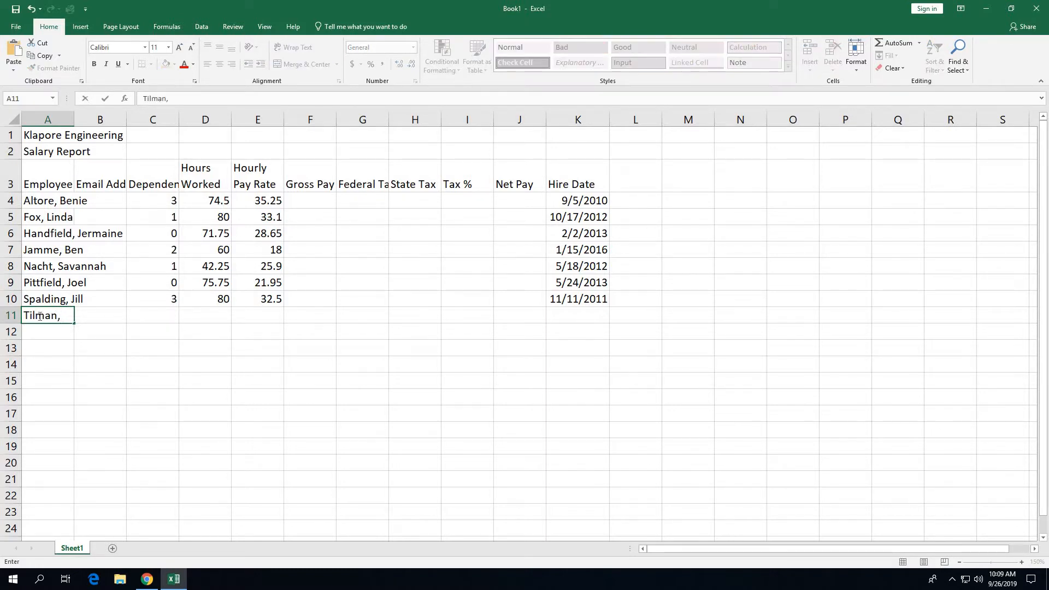
{"action": "key", "text": "Tab"}
{"action": "key", "text": "Tab"}
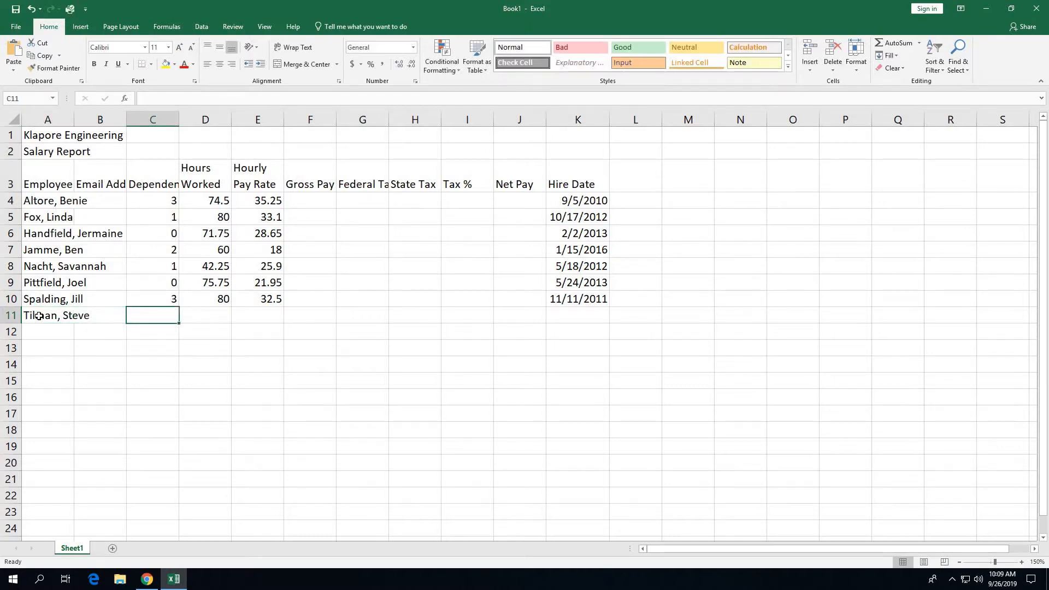
{"action": "type", "text": "2"}
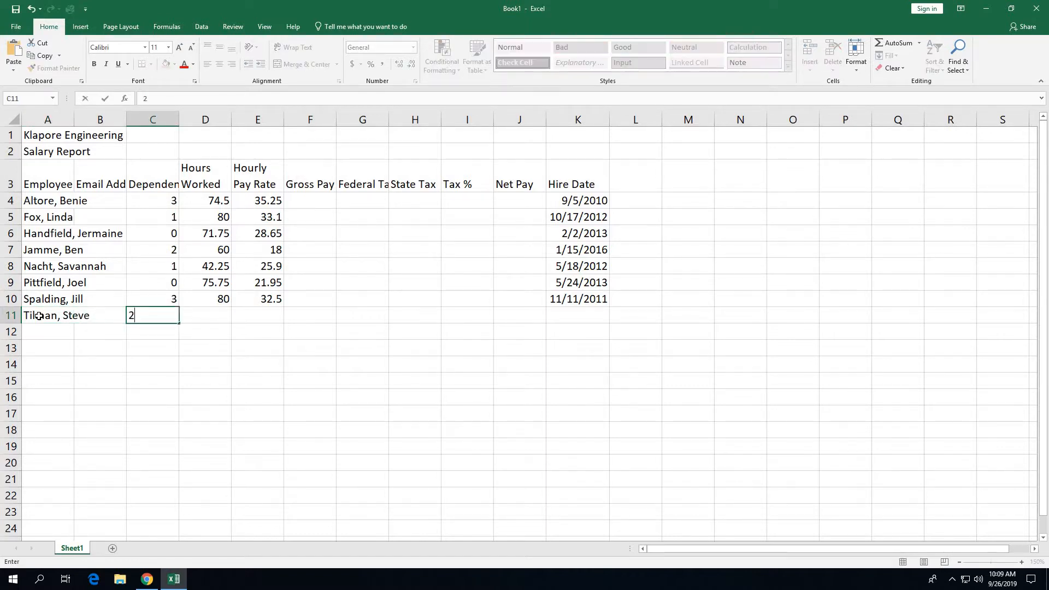
{"action": "key", "text": "Tab"}
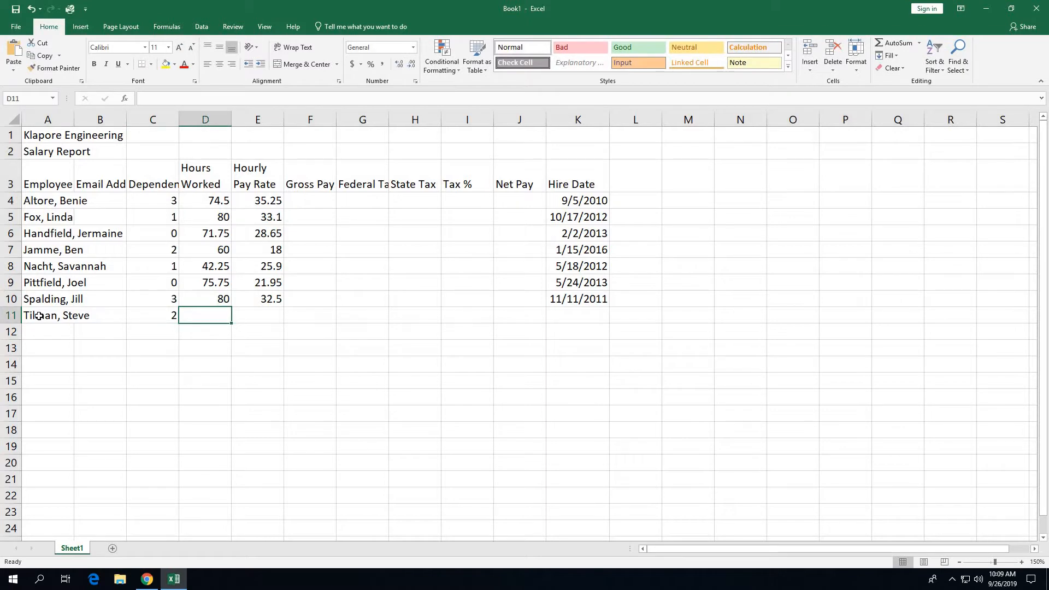
{"action": "type", "text": "64.50"}
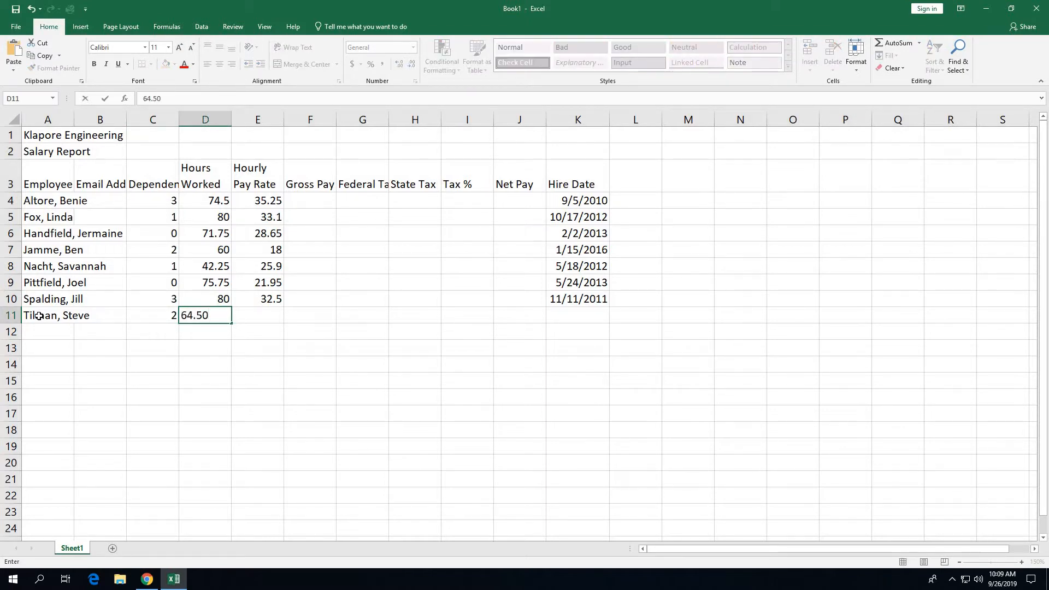
{"action": "key", "text": "Tab"}
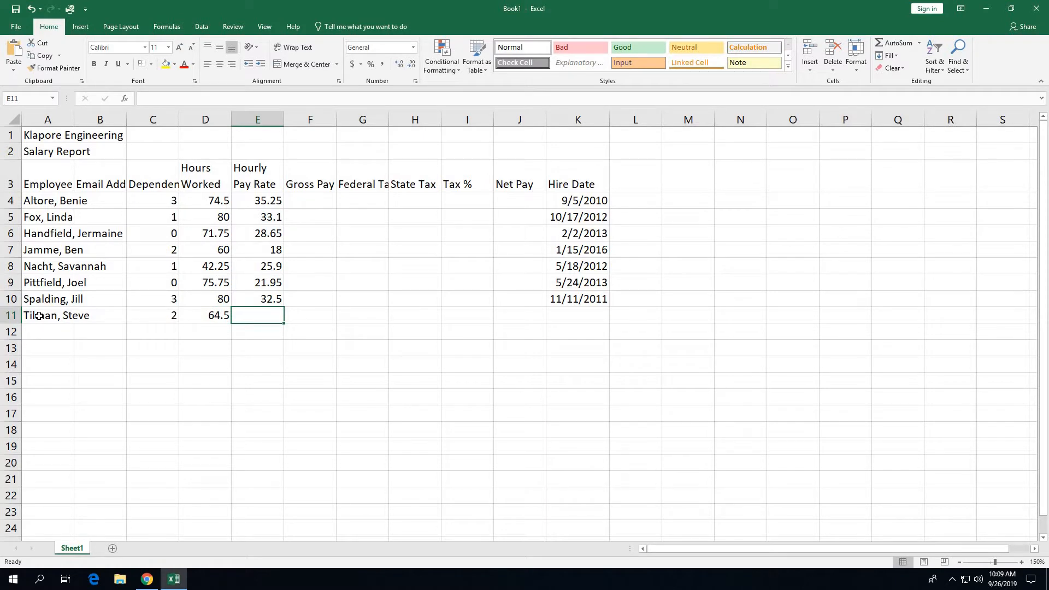
{"action": "type", "text": "41.02"}
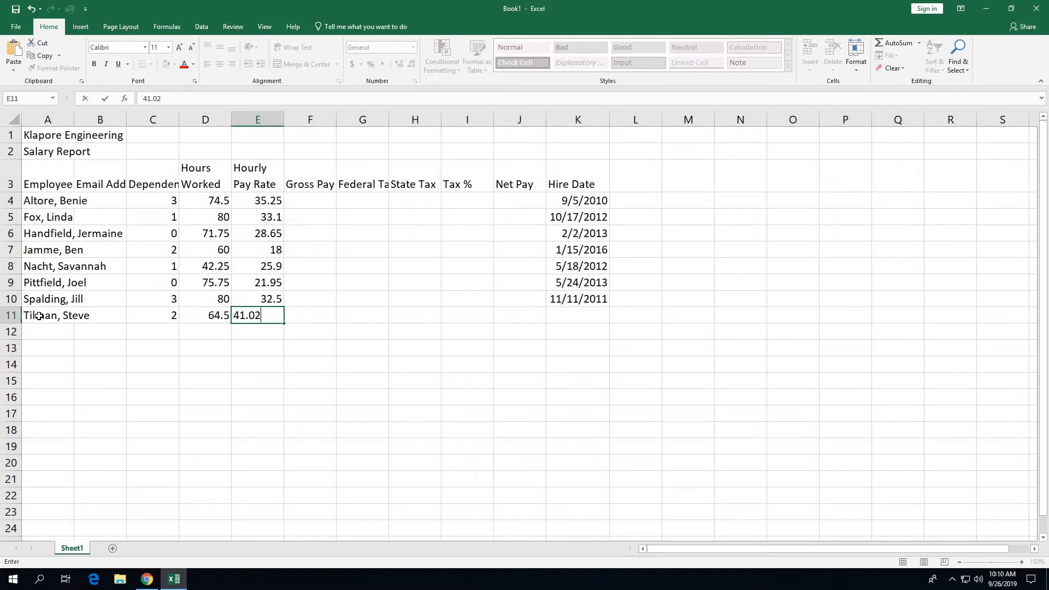
{"action": "left_click", "coordinate": [580, 319]}
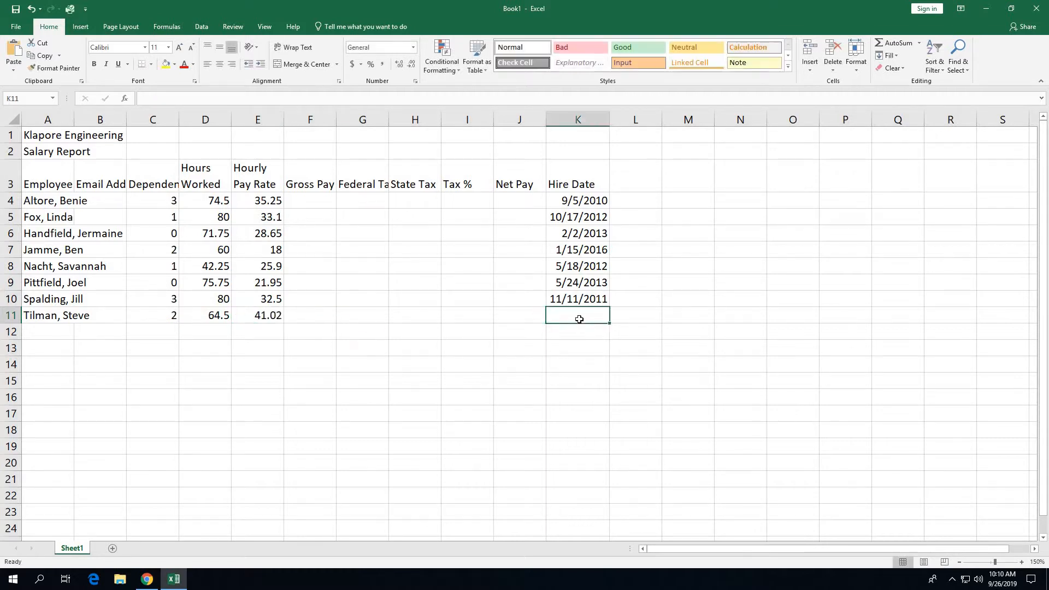
{"action": "type", "text": "4/"}
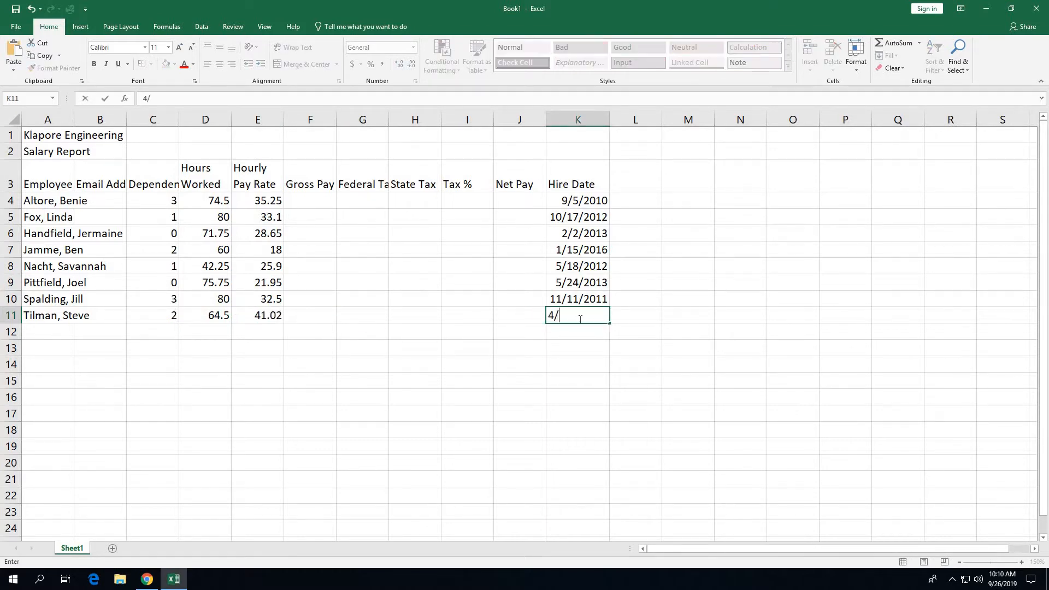
{"action": "type", "text": "29/06"}
Step: Add the row 12 employee's name with 1 dependent, 68 hours, 29.43 rate and hire date 9/22/17
{"action": "left_click", "coordinate": [60, 334]}
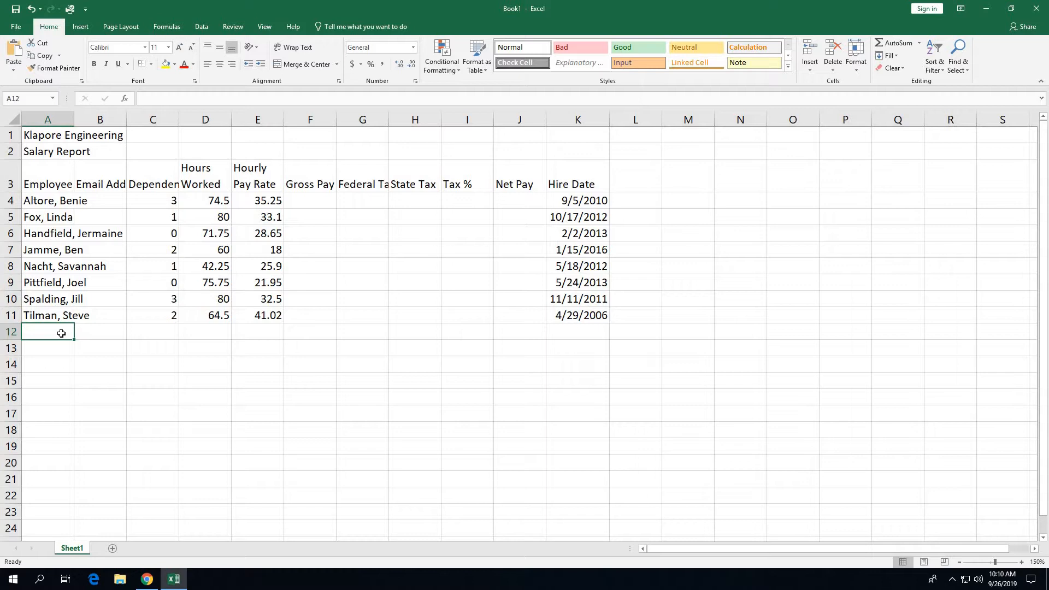
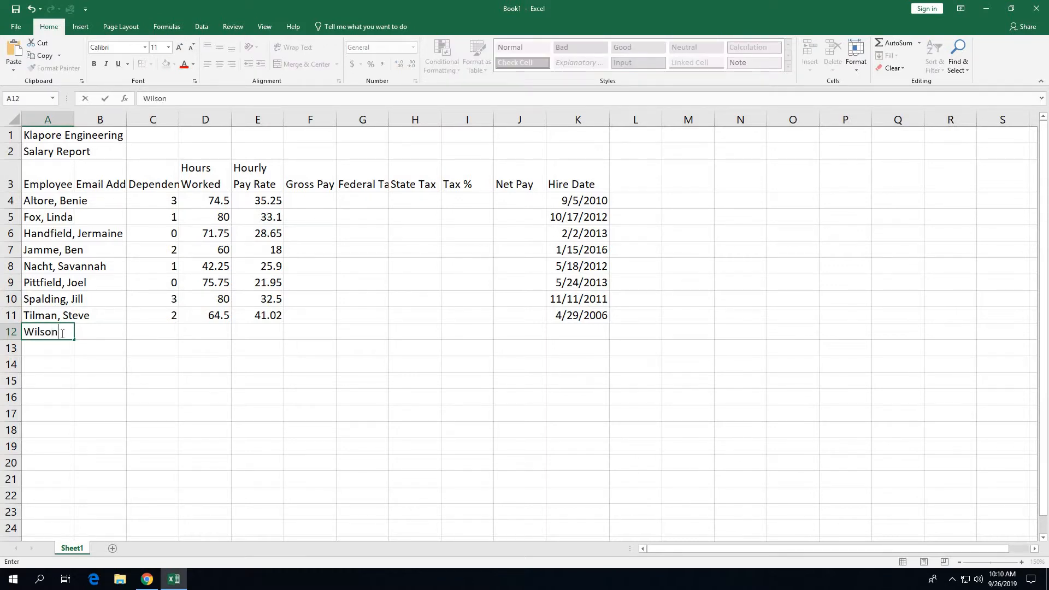
{"action": "key", "text": "Tab"}
{"action": "key", "text": "Tab"}
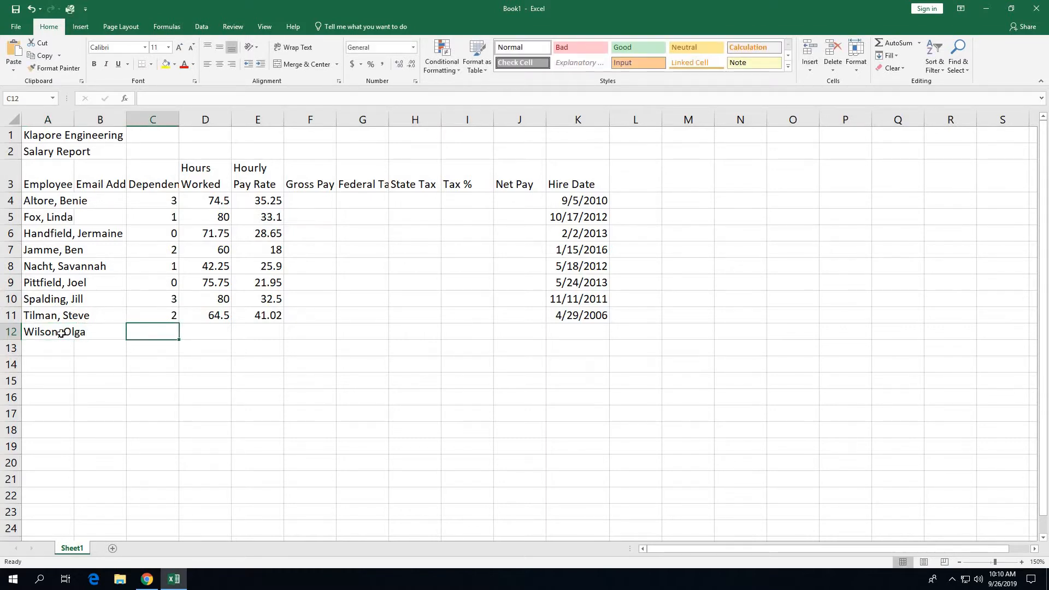
{"action": "type", "text": "1"}
{"action": "key", "text": "Tab"}
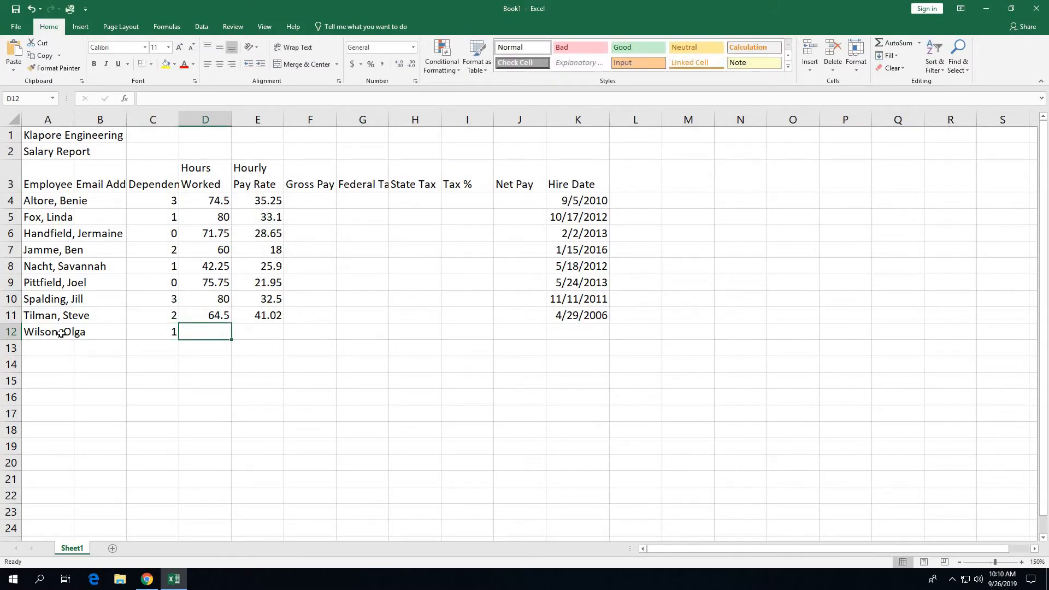
{"action": "type", "text": "68"}
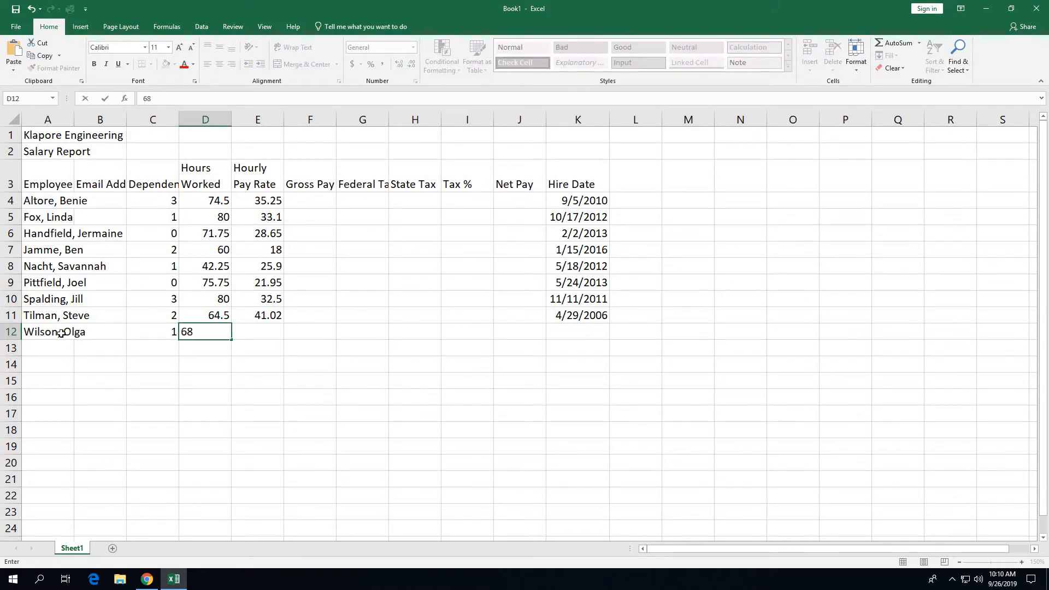
{"action": "key", "text": "Tab"}
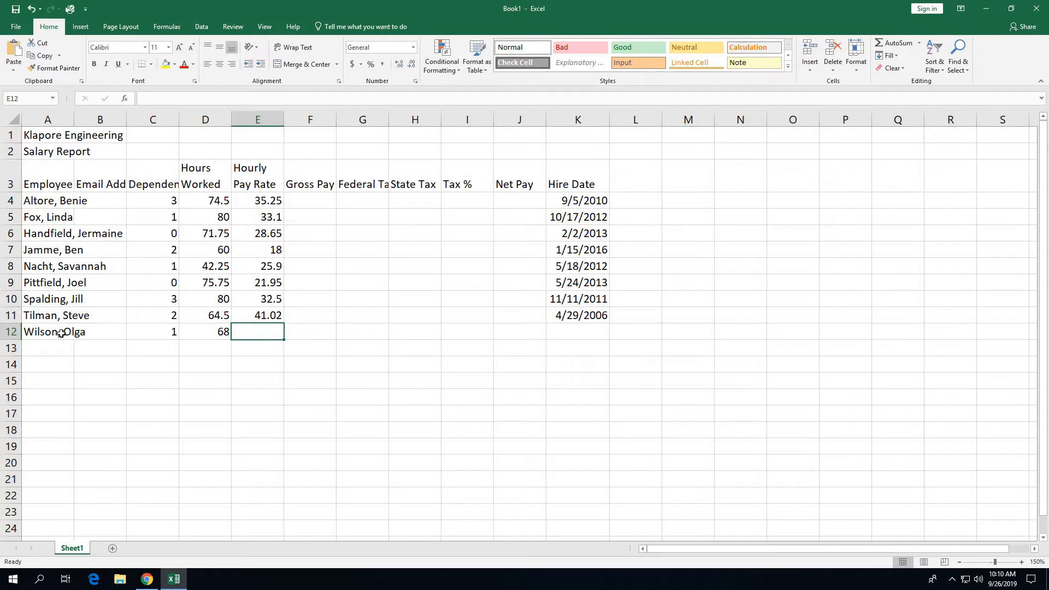
{"action": "type", "text": "29.43"}
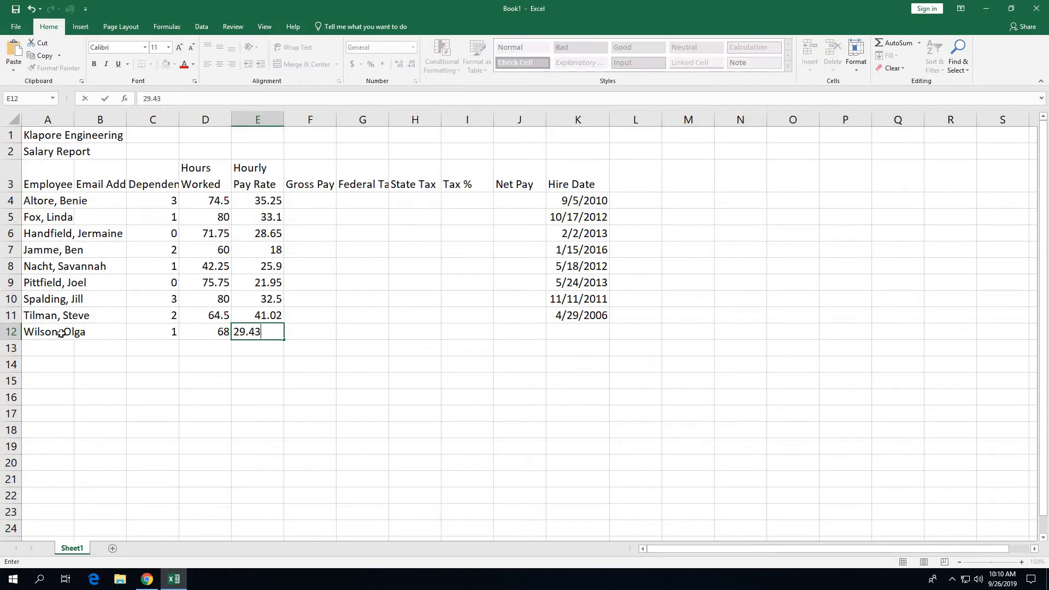
{"action": "key", "text": "Tab"}
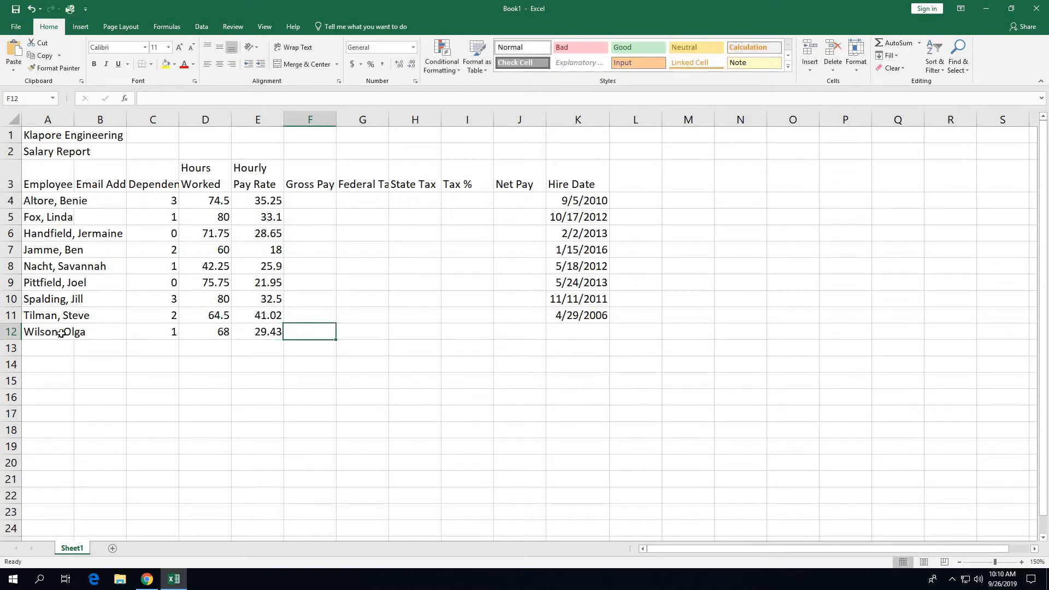
{"action": "left_click", "coordinate": [581, 328]}
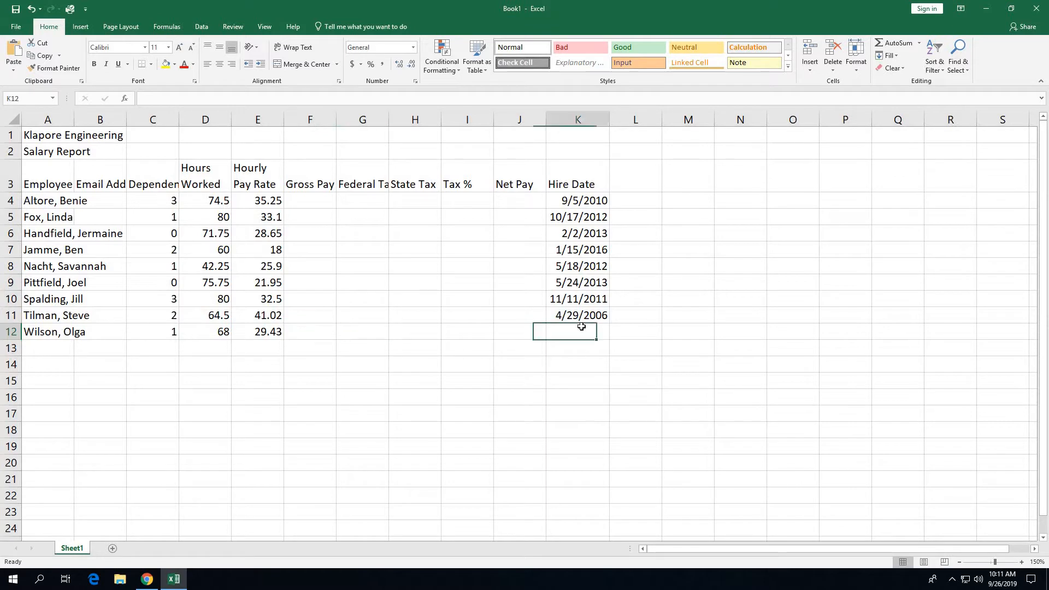
{"action": "type", "text": "9/22/"}
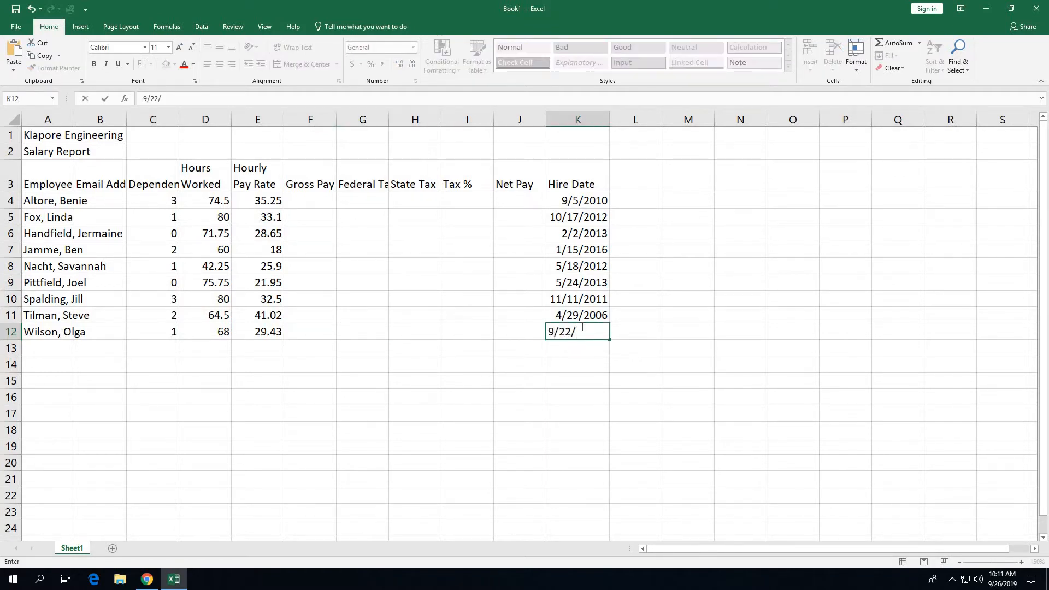
{"action": "type", "text": "17"}
Step: Commit 9/22/17 as the hire date in K12
{"action": "key", "text": "Tab"}
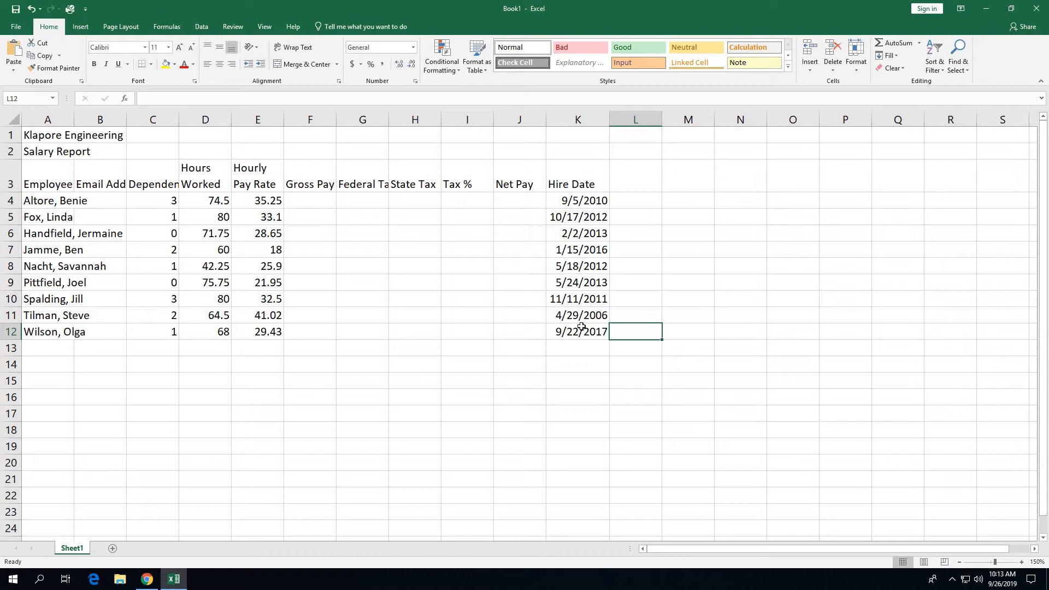
Step: Enter the first employee's e-mail address in B4, fixing a typo along the way
{"action": "left_click", "coordinate": [116, 204]}
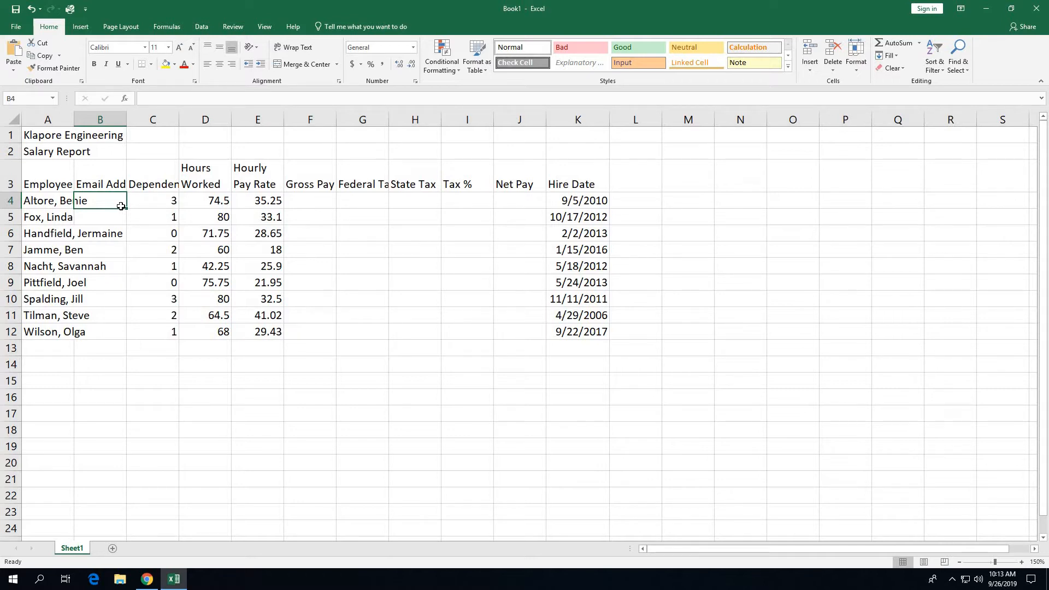
{"action": "type", "text": "bal"}
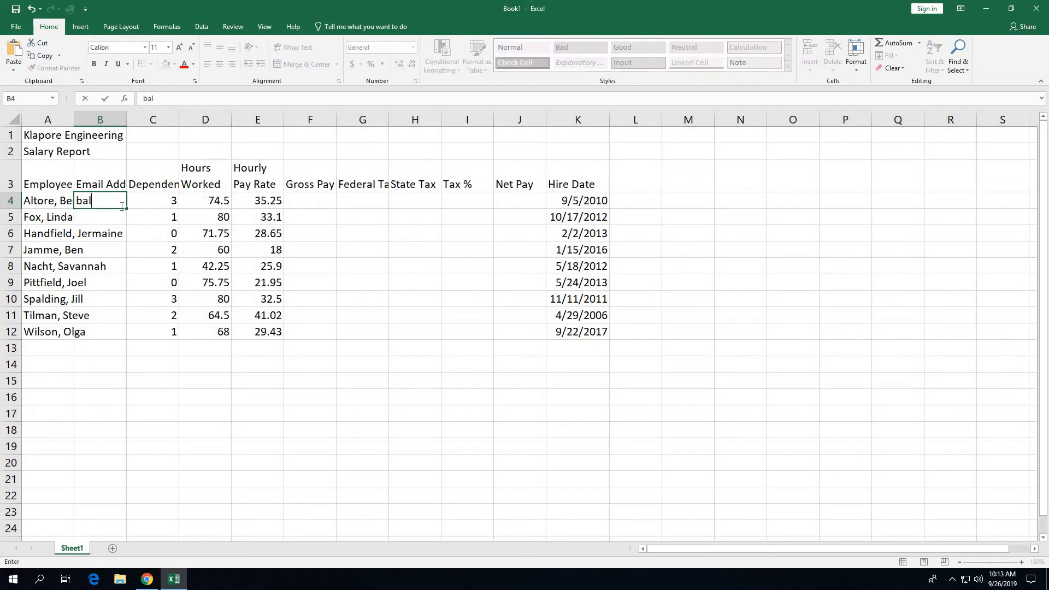
{"action": "type", "text": "tore@example.com"}
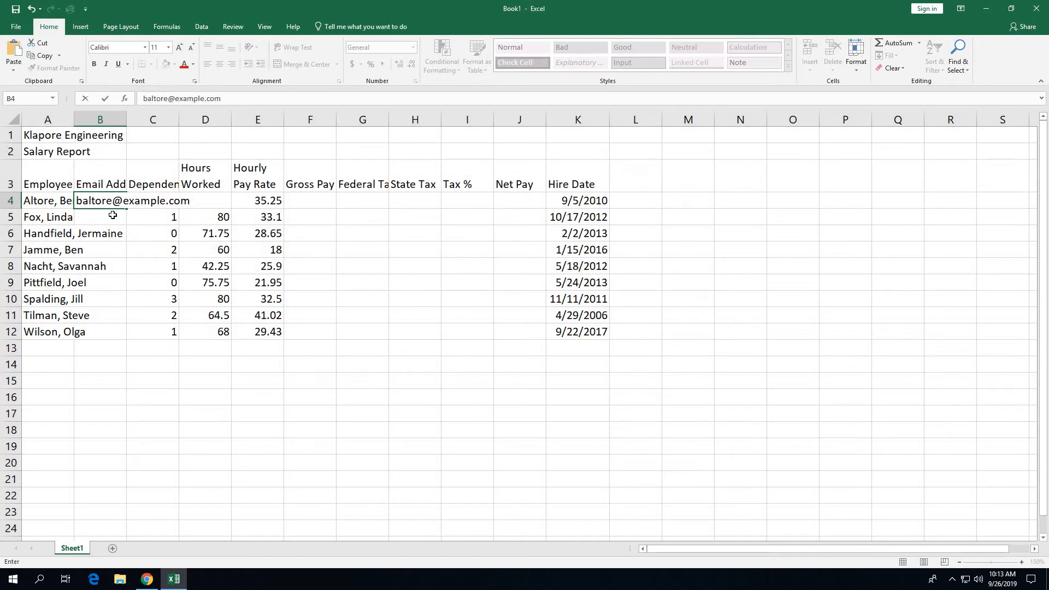
{"action": "key", "text": "Return"}
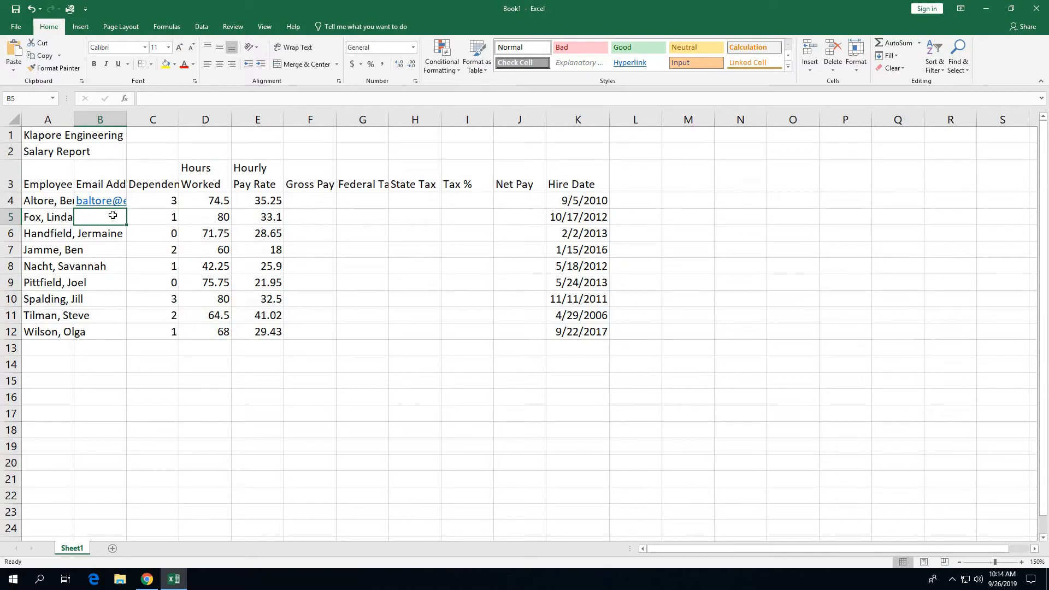
Step: Enter the second employee's e-mail address in B5 and switch to the Data tab
{"action": "type", "text": "l"}
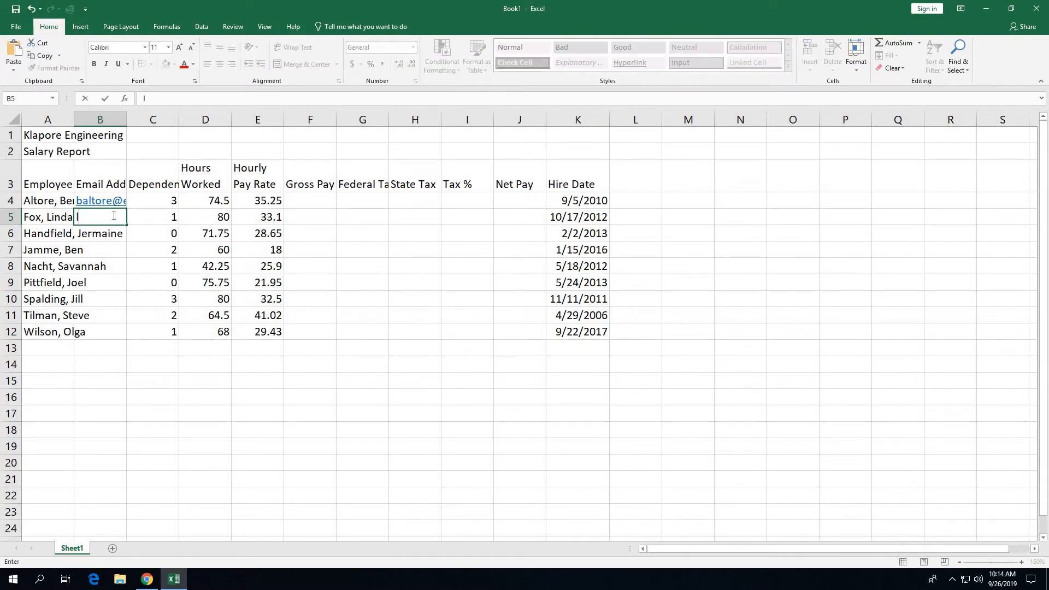
{"action": "type", "text": "fox@example.com"}
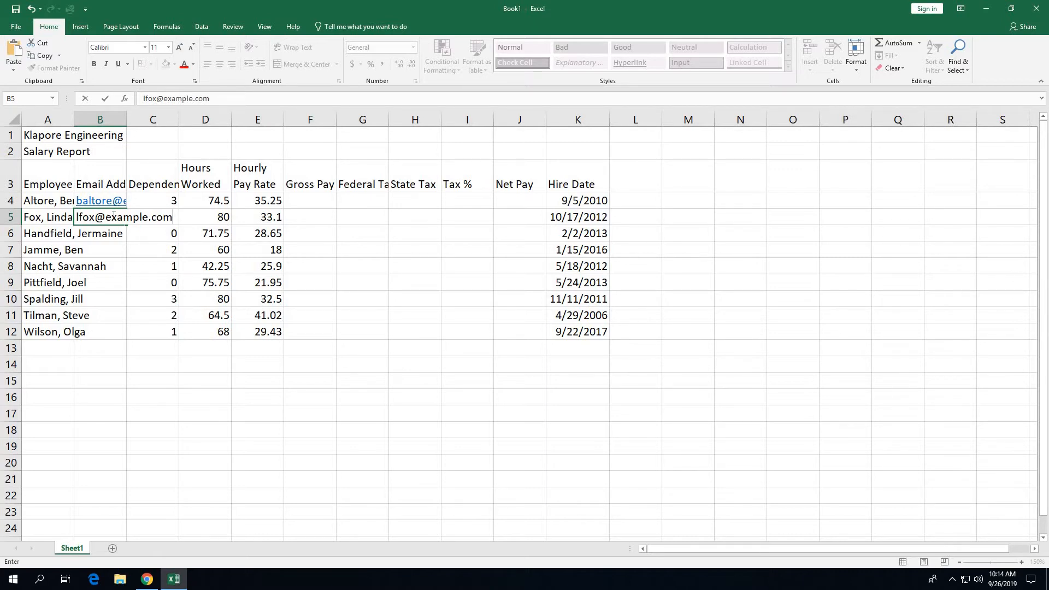
{"action": "left_click", "coordinate": [105, 99]}
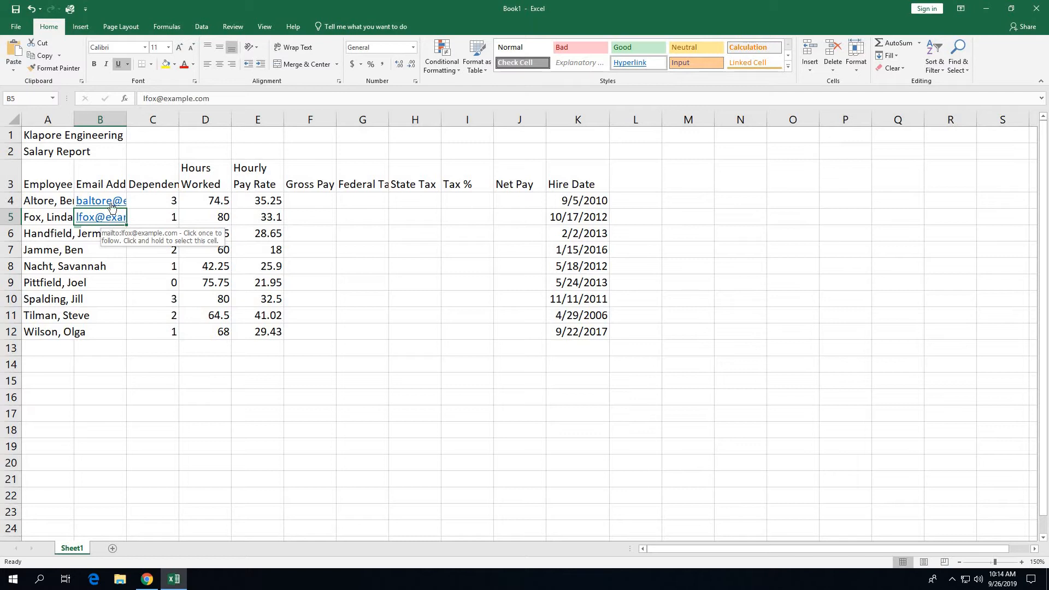
{"action": "left_click", "coordinate": [200, 27]}
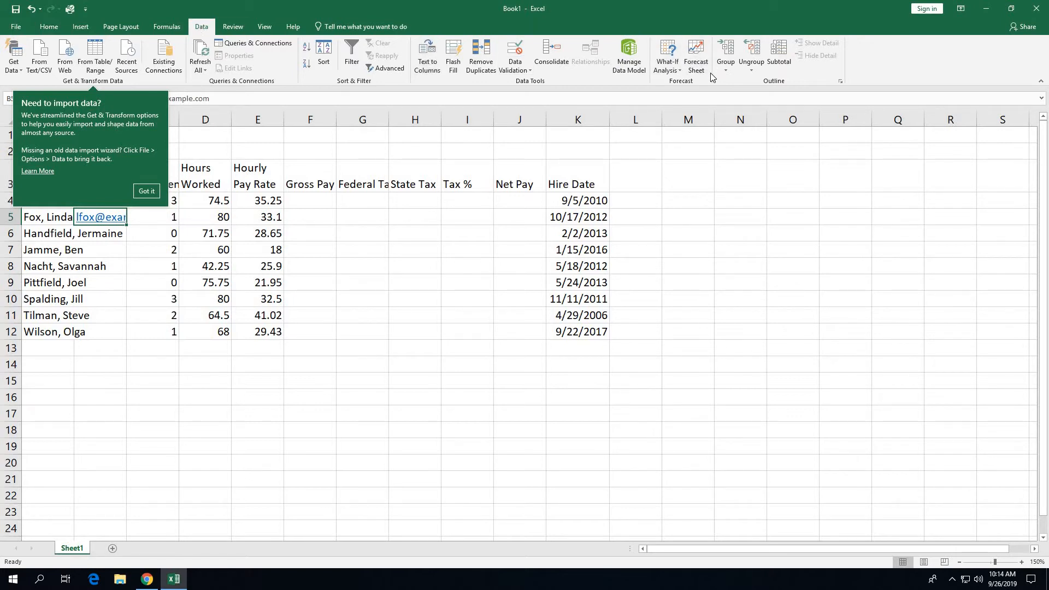
Step: Flash Fill the remaining e-mail addresses down column B, then select the stray entries in B1:B2
{"action": "left_click", "coordinate": [452, 58]}
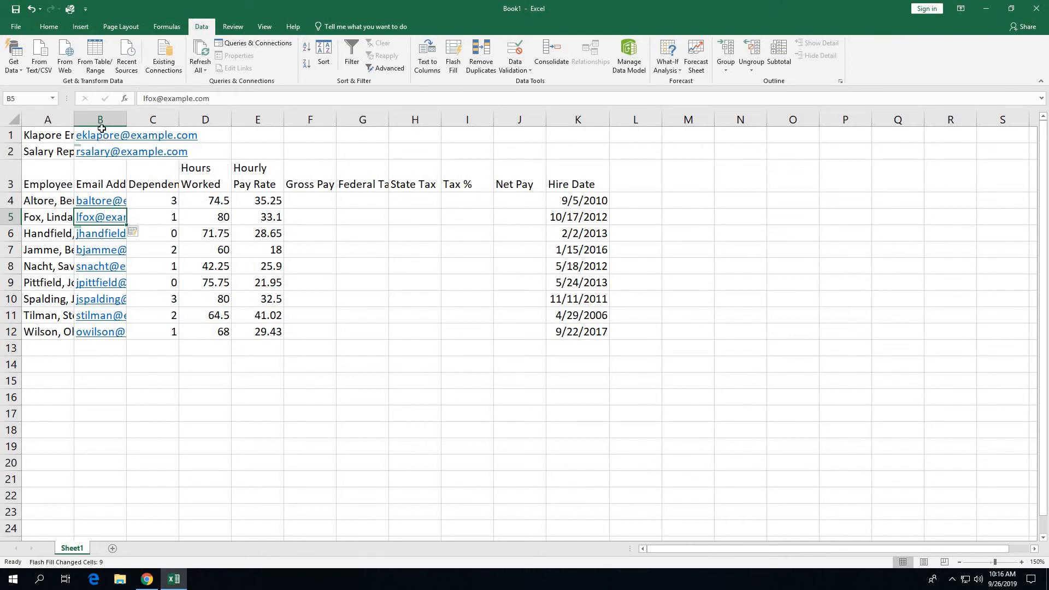
{"action": "left_click_drag", "start_coordinate": [101, 128], "coordinate": [100, 149]}
{"action": "left_click_drag", "start_coordinate": [100, 150], "coordinate": [100, 149]}
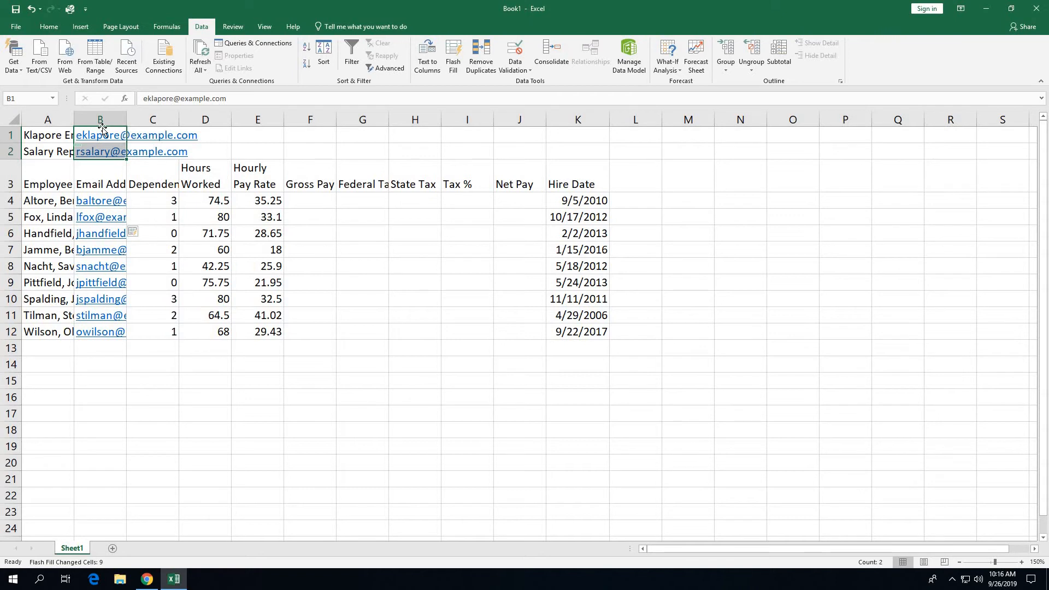
Step: Clear the stray addresses from B1:B2 and select A13
{"action": "key", "text": "Delete"}
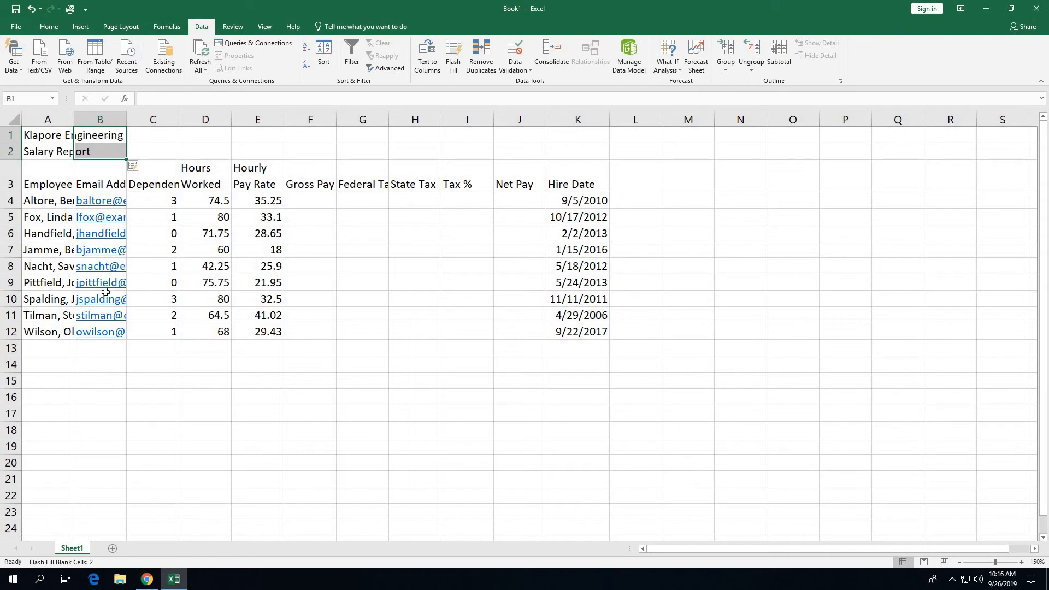
{"action": "left_click", "coordinate": [57, 348]}
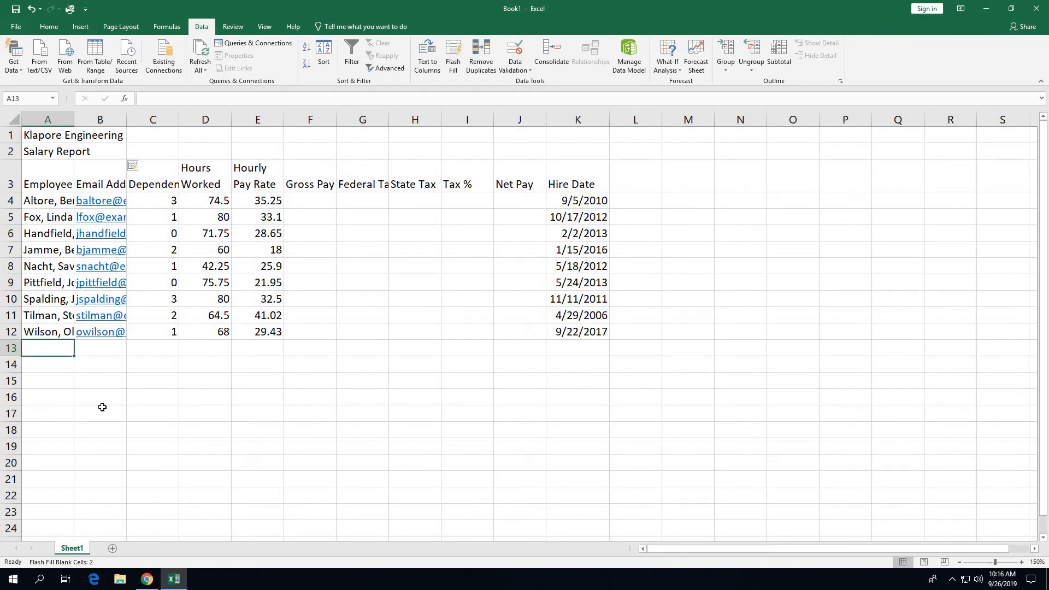
Step: Enter the labels Totals, Highest, Lowest and Average down cells A13 to A16
{"action": "type", "text": "Totals"}
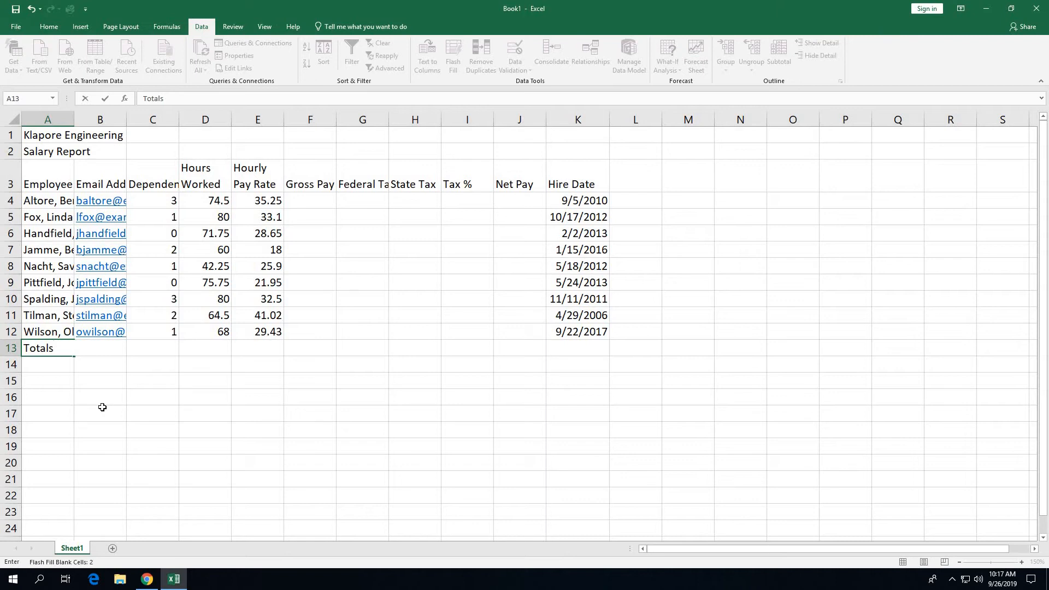
{"action": "key", "text": "Return"}
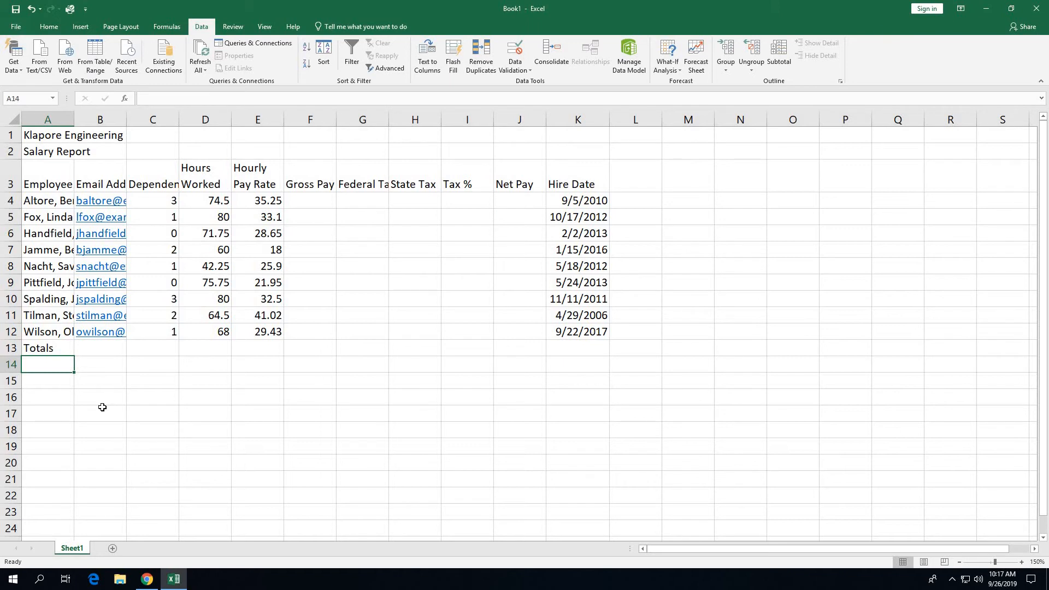
{"action": "type", "text": "Highest"}
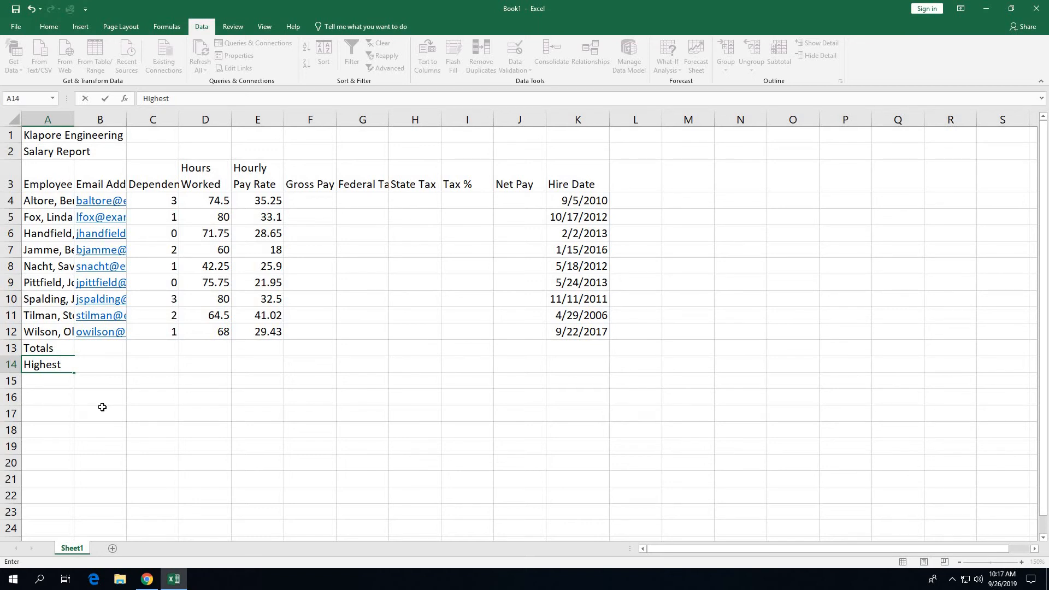
{"action": "key", "text": "Return"}
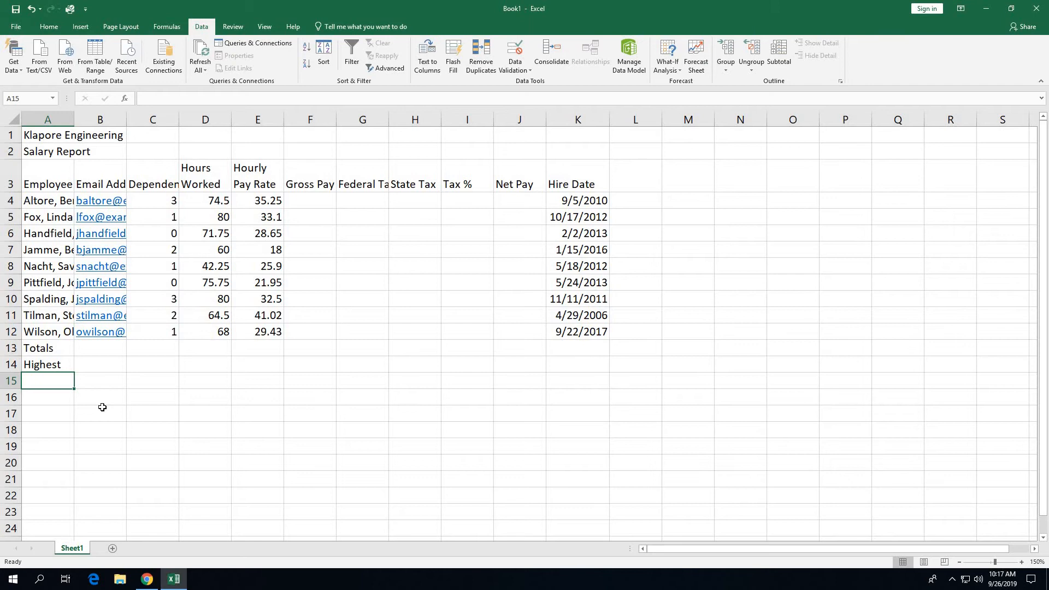
{"action": "type", "text": "Lowest"}
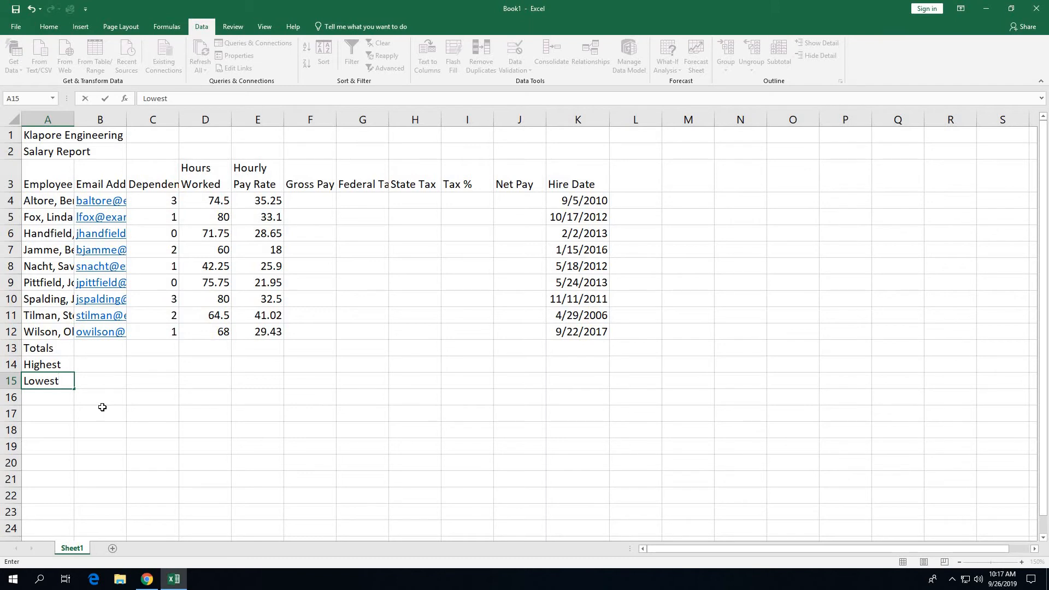
{"action": "key", "text": "Return"}
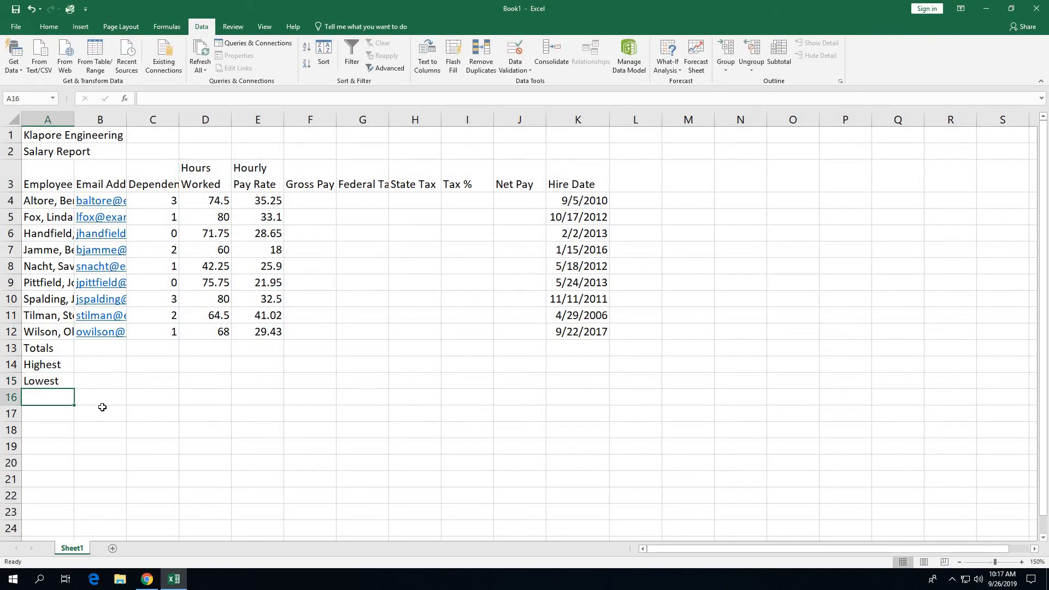
{"action": "type", "text": "Aver"}
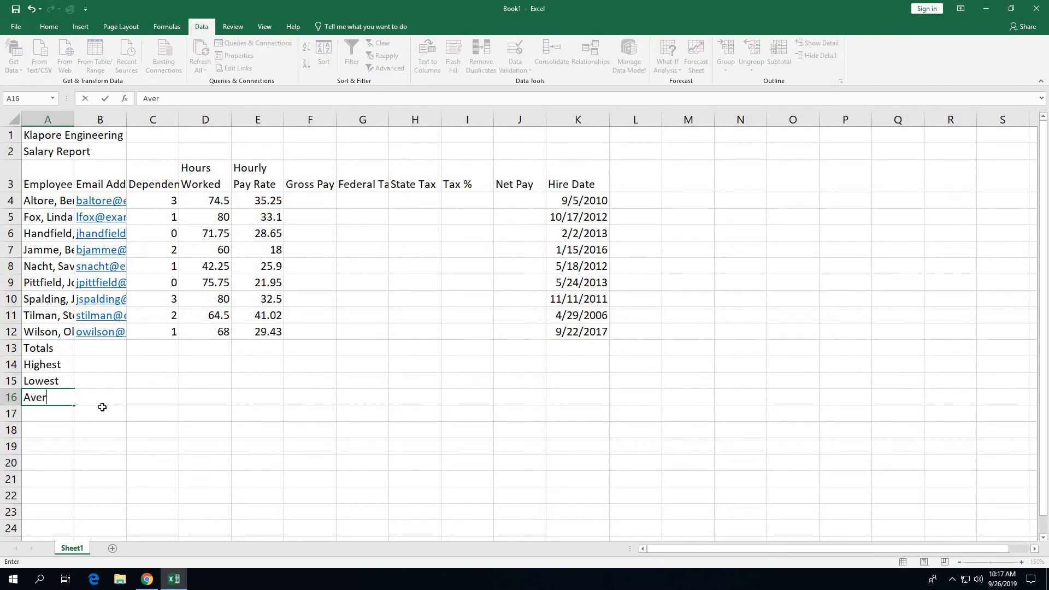
{"action": "type", "text": "age"}
{"action": "key", "text": "Return"}
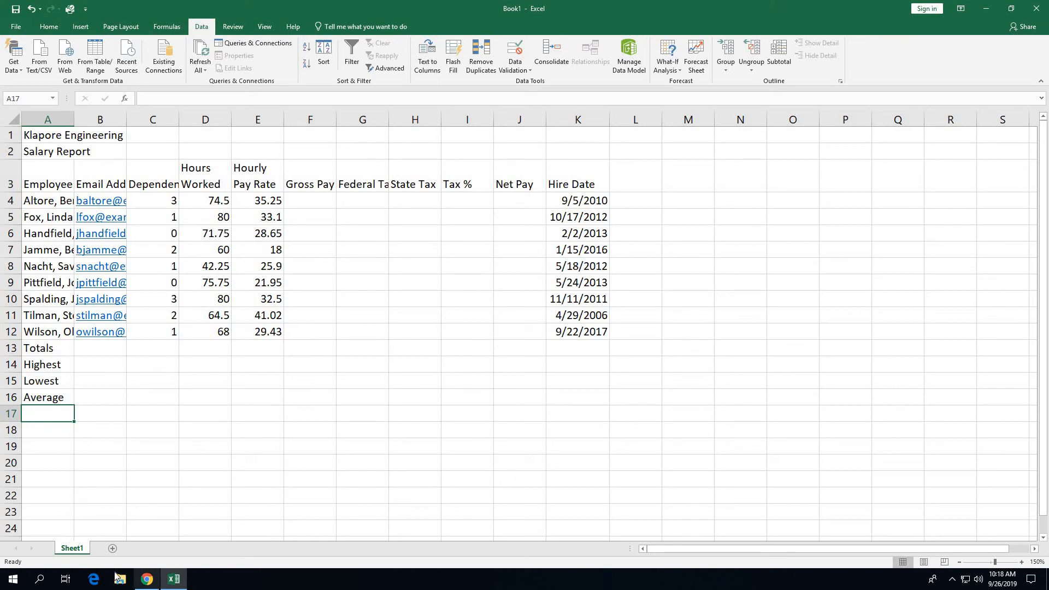
Step: Rename the Sheet1 tab to 'Salary Report'
{"action": "double_click", "coordinate": [81, 552]}
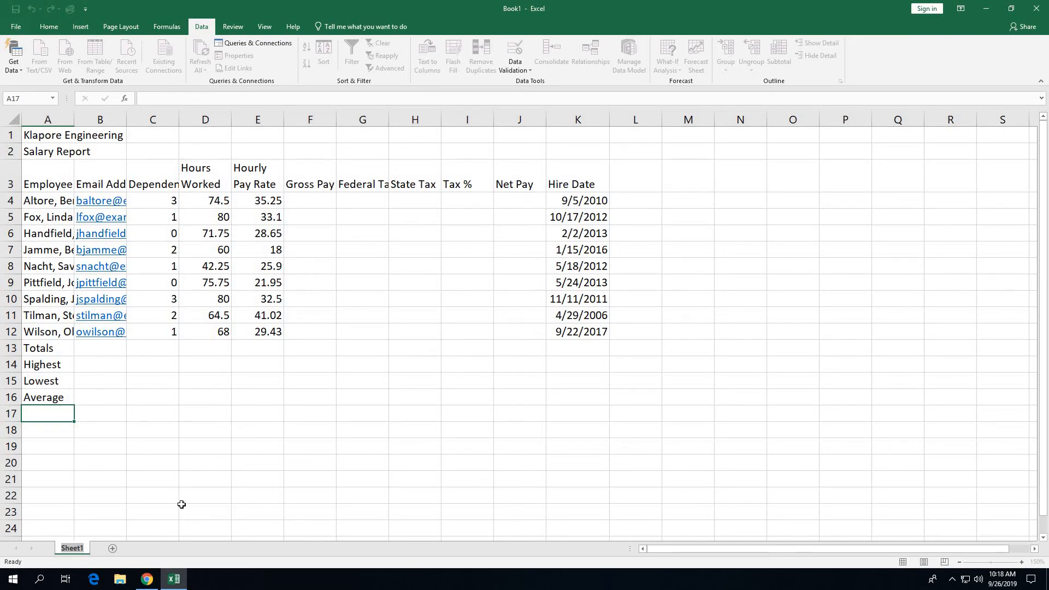
{"action": "type", "text": "Salary Report"}
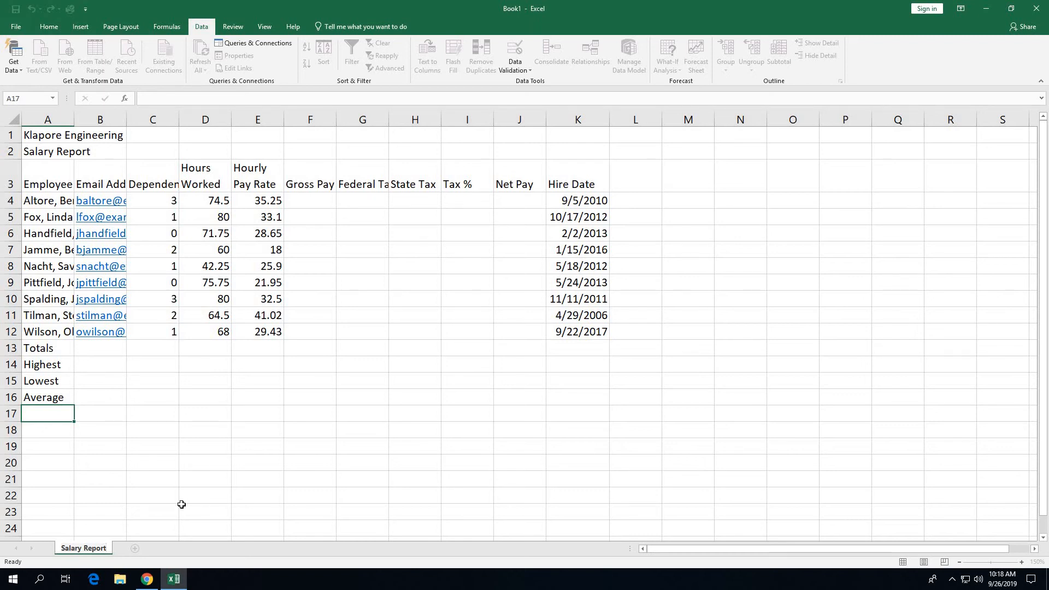
{"action": "key", "text": "Return"}
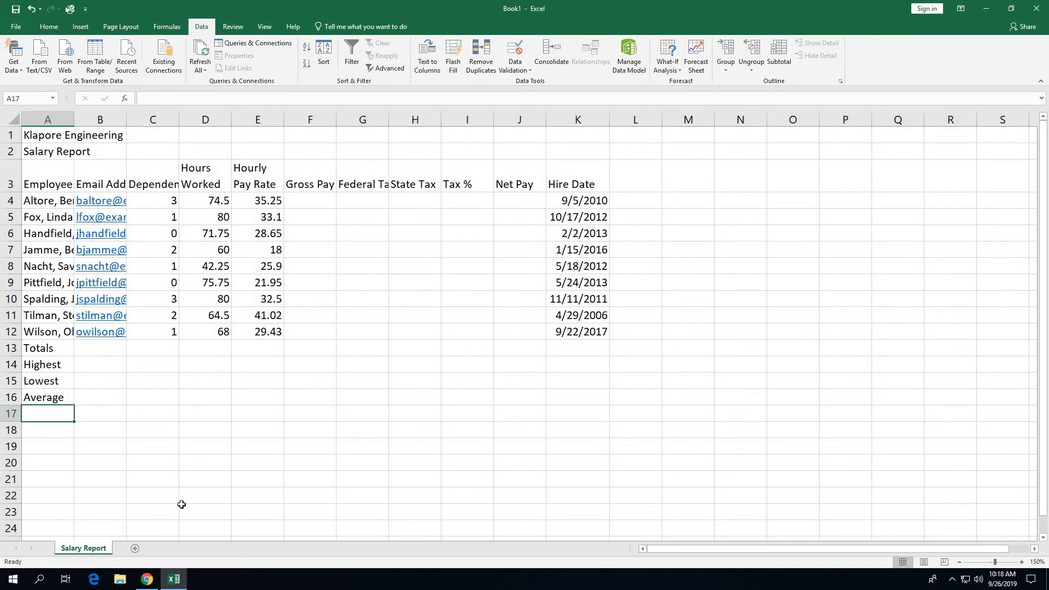
Step: Set the Salary Report tab colour to Blue, Accent 1
{"action": "right_click", "coordinate": [97, 549]}
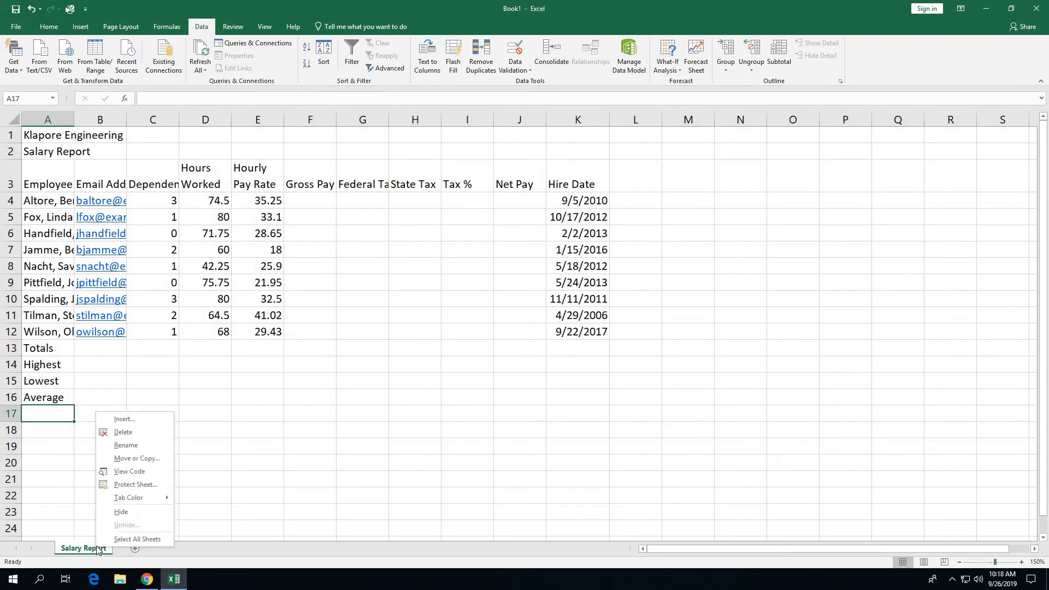
{"action": "mouse_move", "coordinate": [132, 498]}
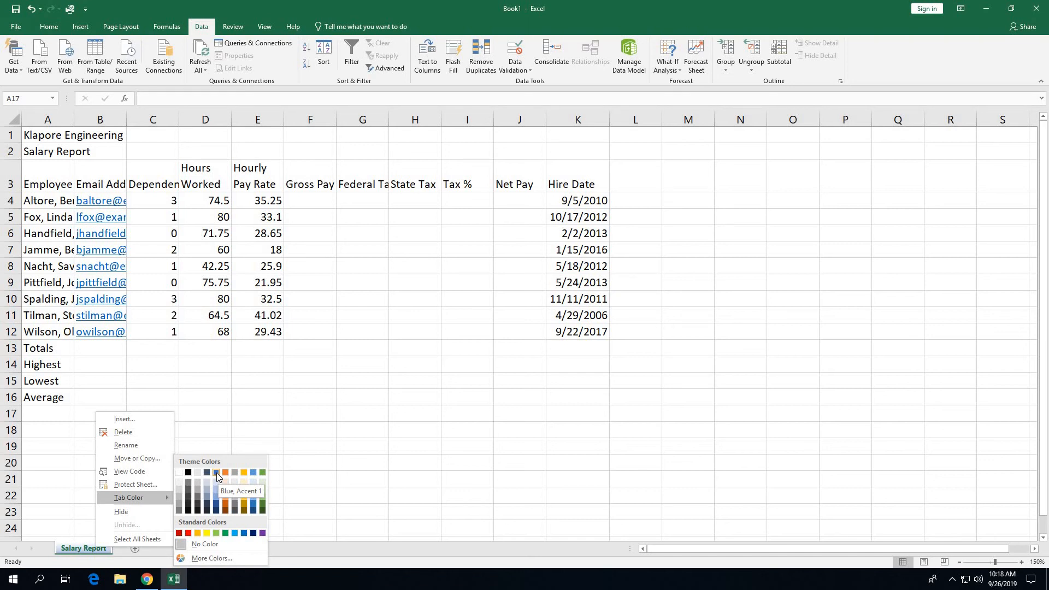
{"action": "left_click", "coordinate": [216, 473]}
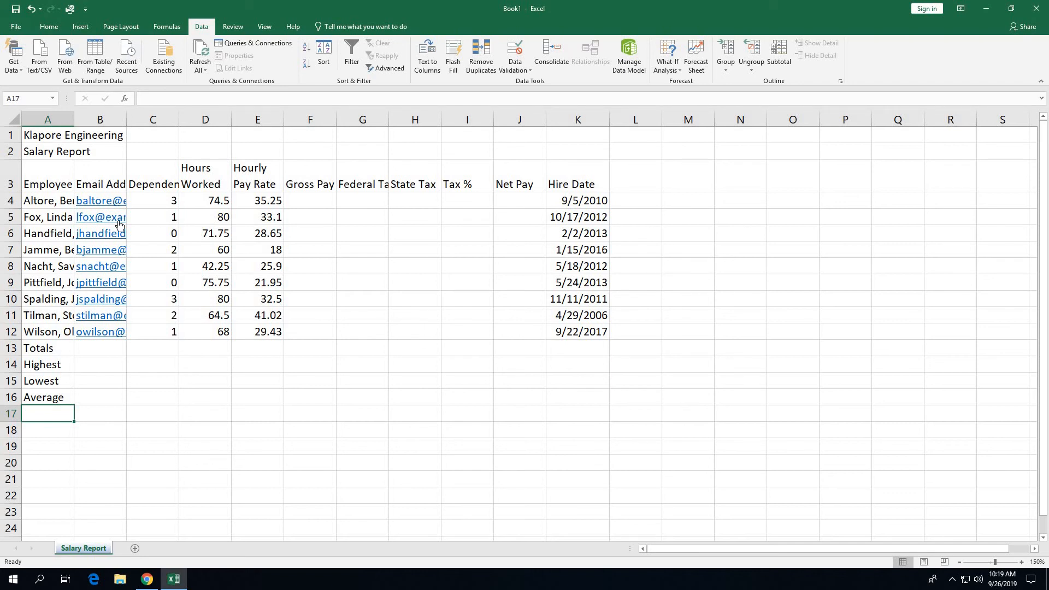
Step: Open Save As via Browse and enter SC_EX_2_Klapore as the file name
{"action": "left_click", "coordinate": [14, 9]}
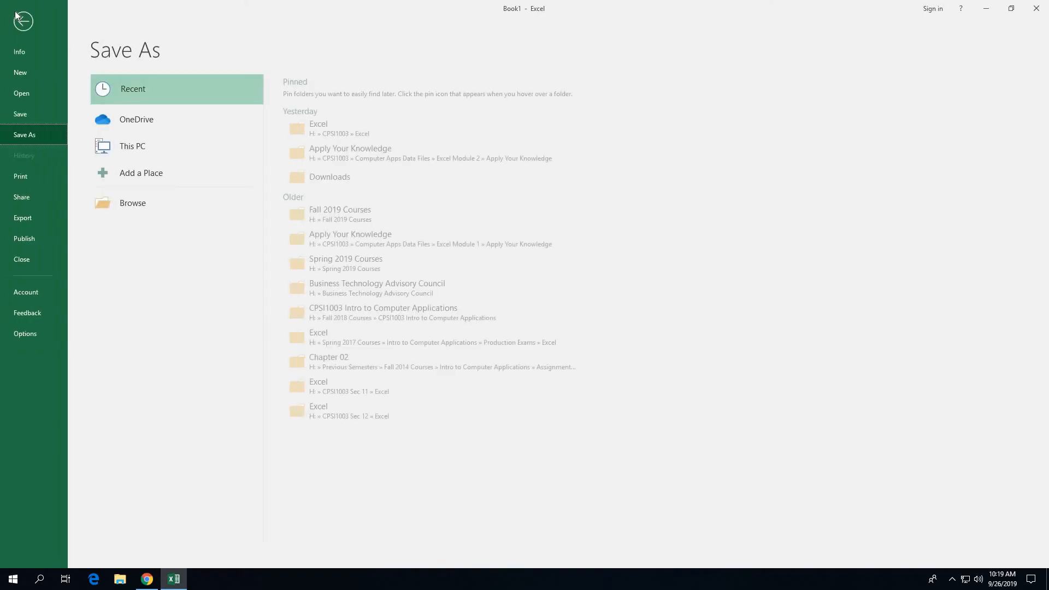
{"action": "left_click", "coordinate": [117, 205]}
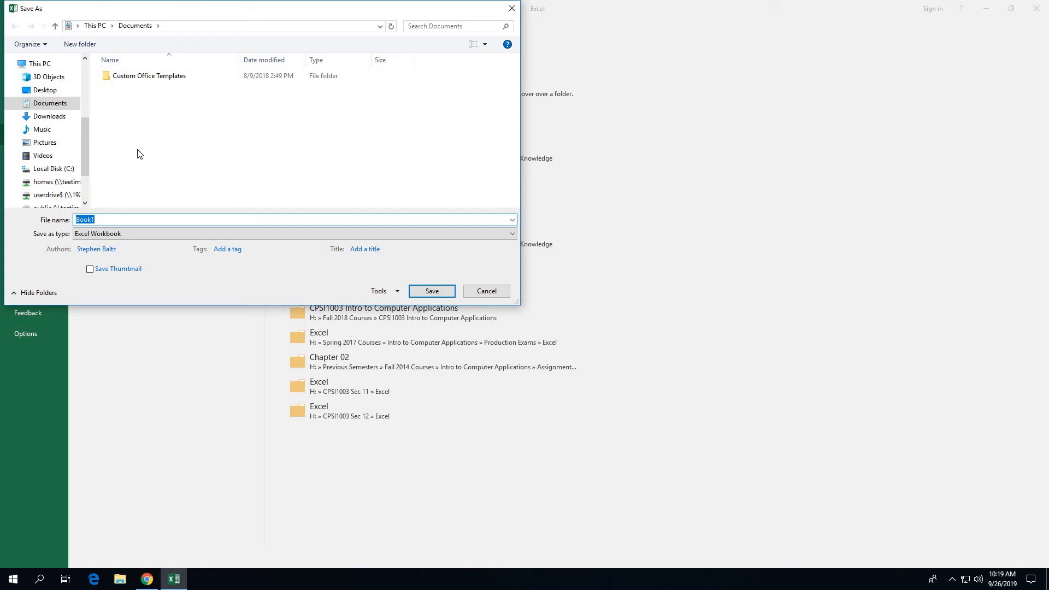
{"action": "type", "text": "S"}
{"action": "type", "text": "c"}
{"action": "type", "text": "C"}
{"action": "type", "text": "_EX"}
{"action": "type", "text": "_2"}
{"action": "type", "text": "_K"}
{"action": "type", "text": "lapo"}
{"action": "type", "text": "re"}
Step: Save the workbook into the H: drive's CPSI1003\Excel folder as SC_EX_2_Klapore
{"action": "left_click", "coordinate": [33, 184]}
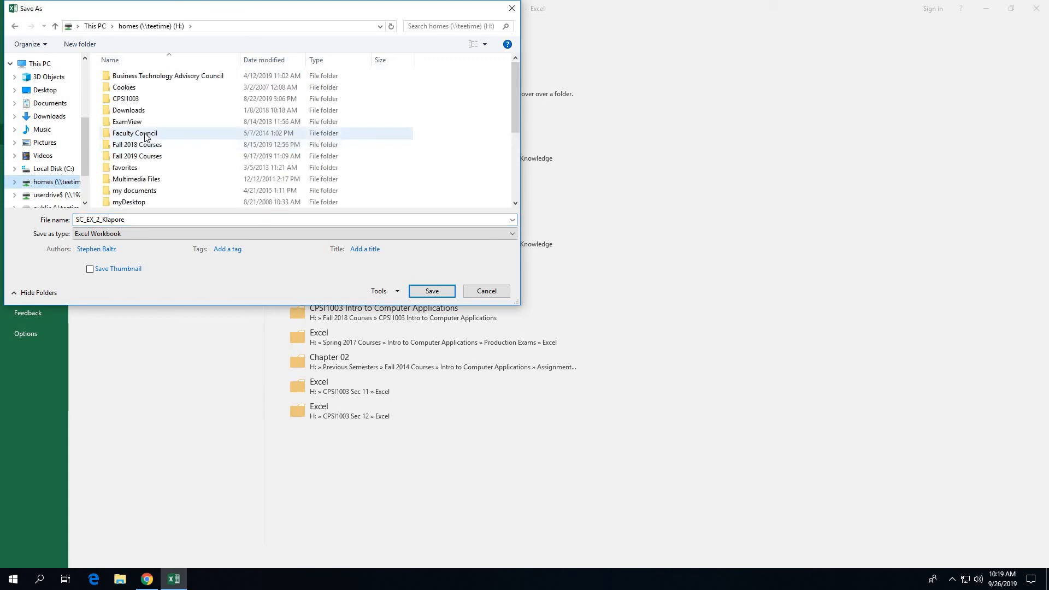
{"action": "double_click", "coordinate": [127, 99]}
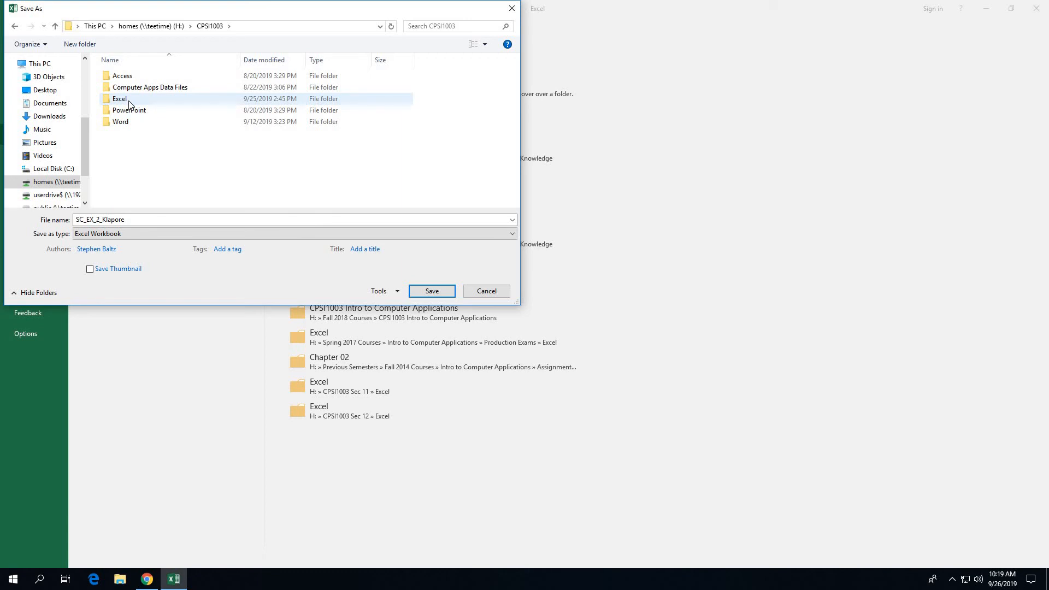
{"action": "double_click", "coordinate": [130, 101]}
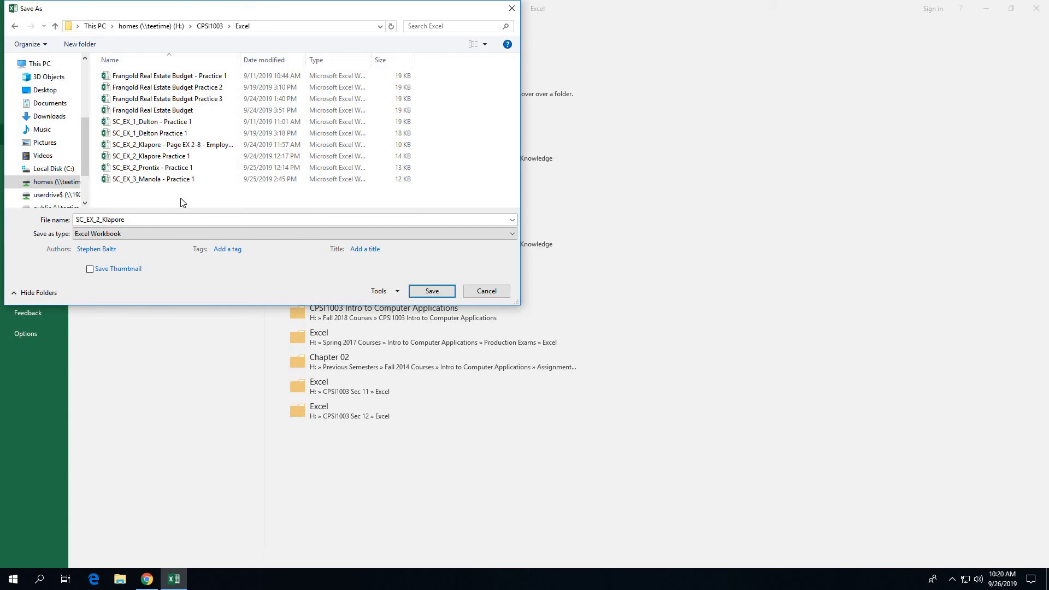
{"action": "left_click", "coordinate": [432, 291]}
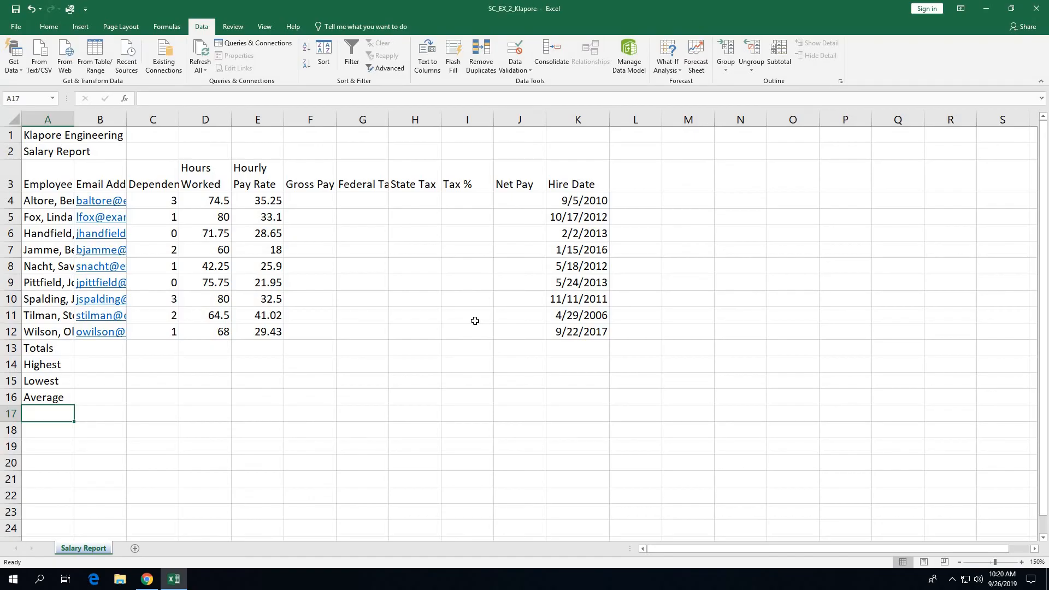